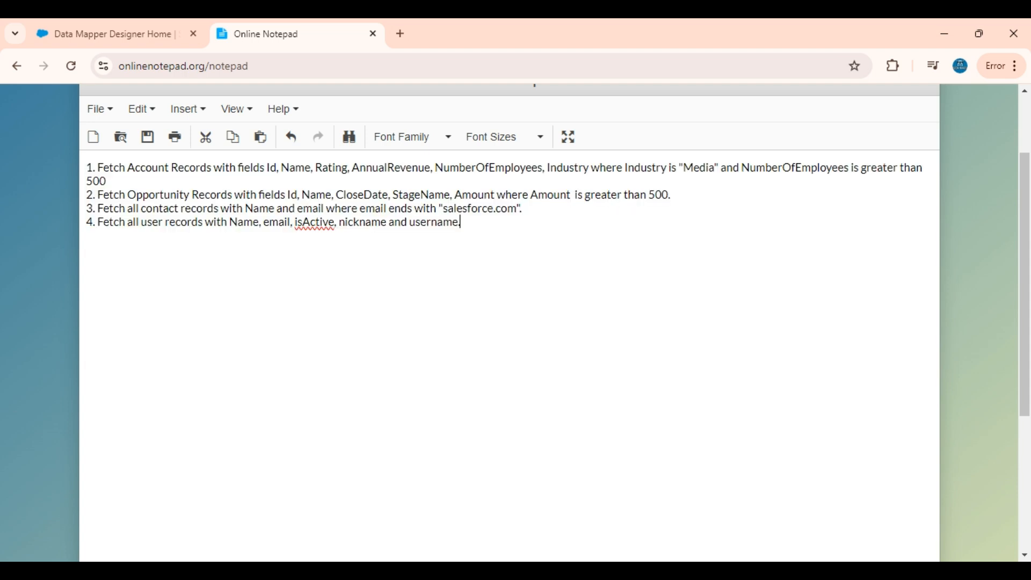
Read through the four data-fetch requirements in Online Notepad, then go to the Data Mapper list.
drag(461, 223, 83, 154)
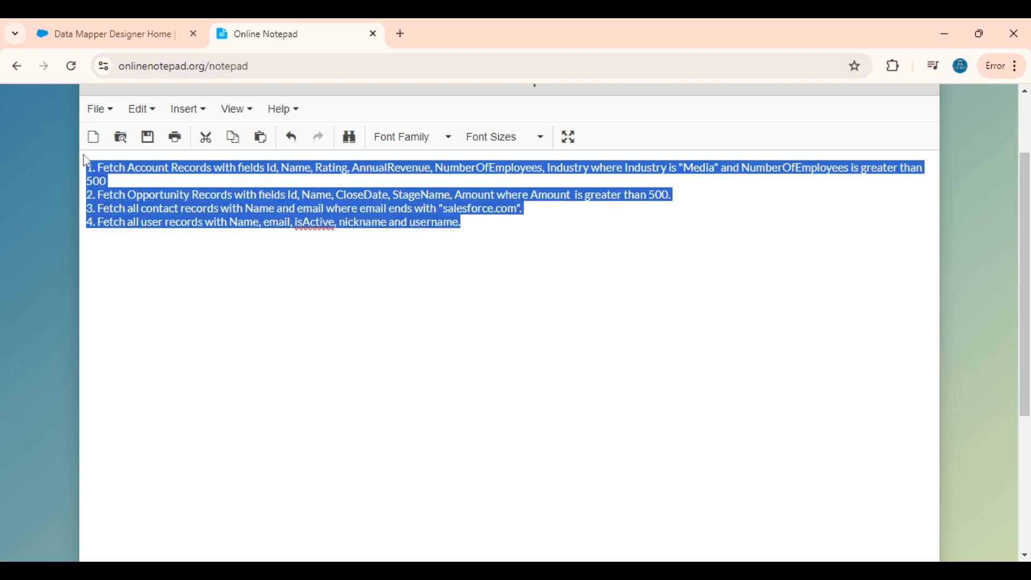
click(460, 222)
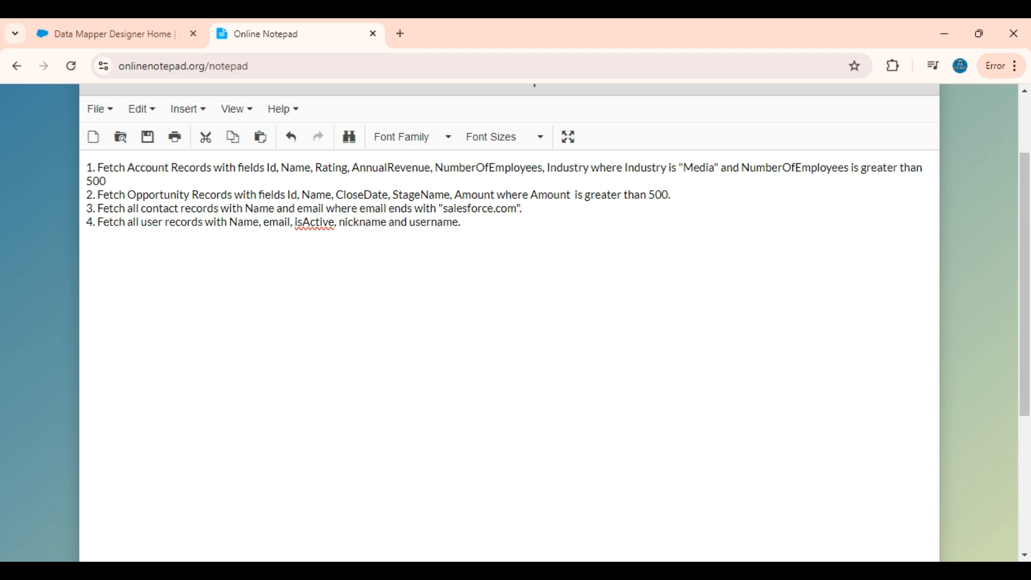
drag(460, 222, 77, 169)
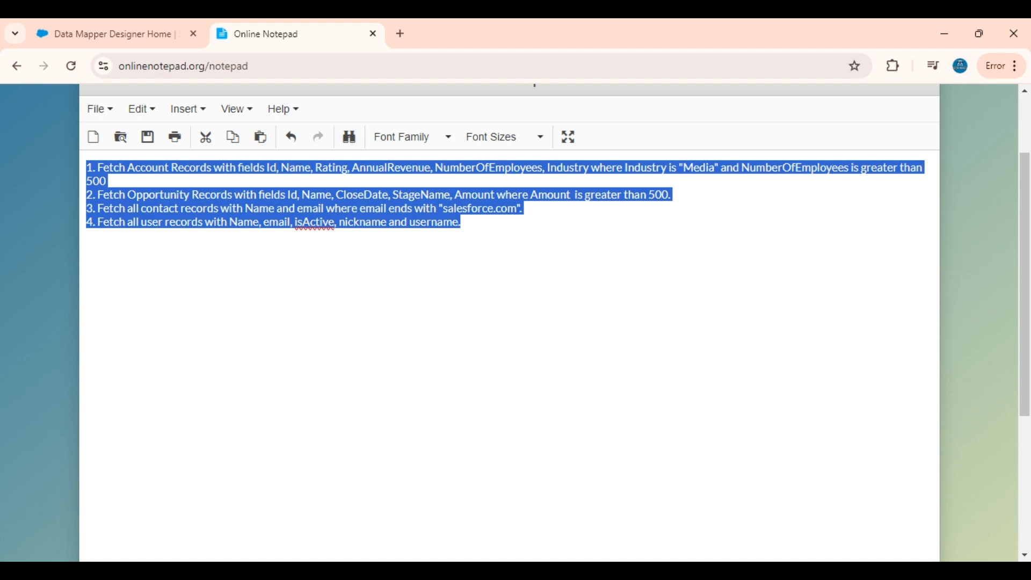
click(166, 26)
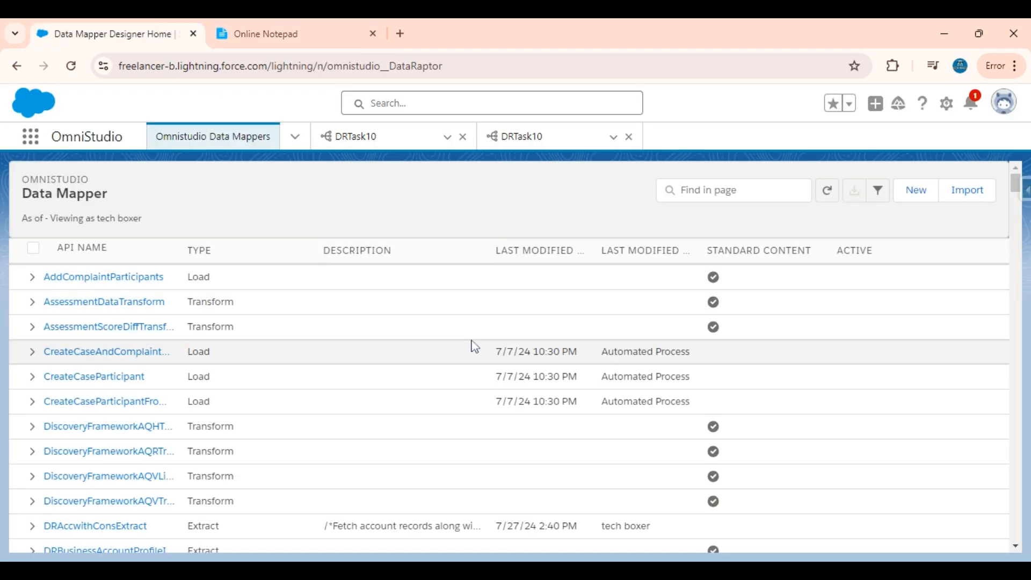
Create and save an Extract Data Mapper named DRTask10 with JSON input and JSON output.
click(918, 196)
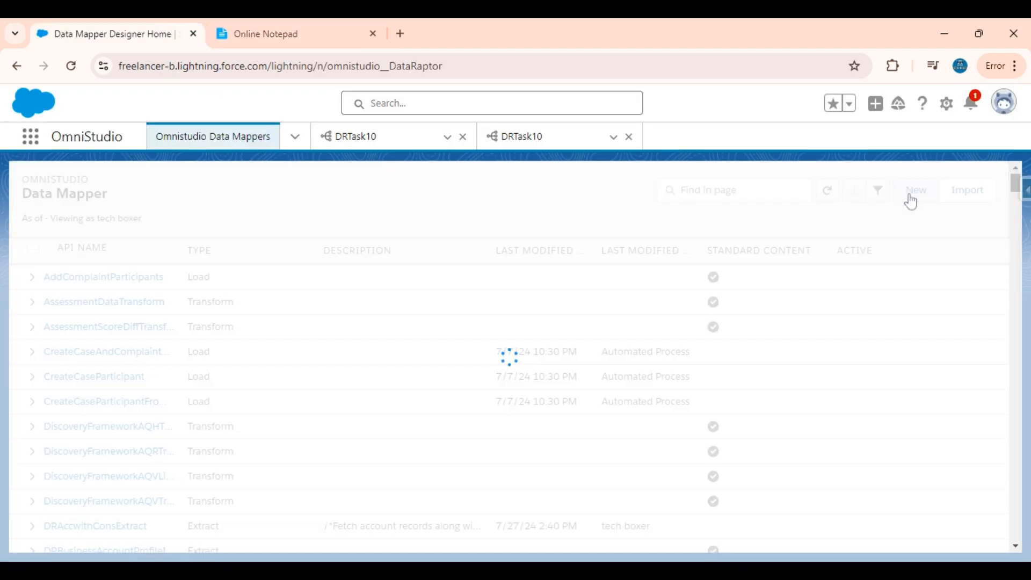
text(DR)
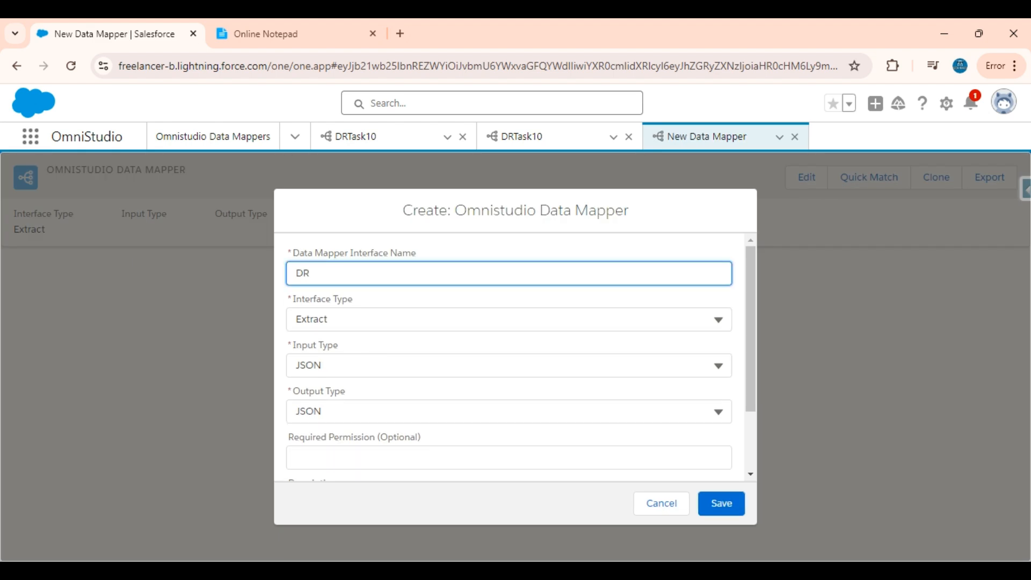
text(Task10)
click(722, 504)
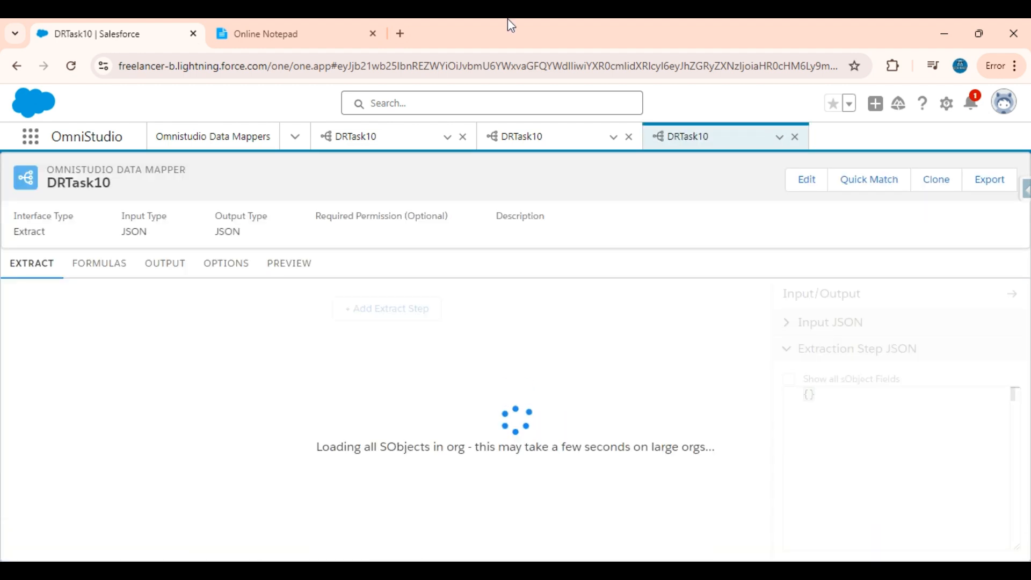
click(242, 26)
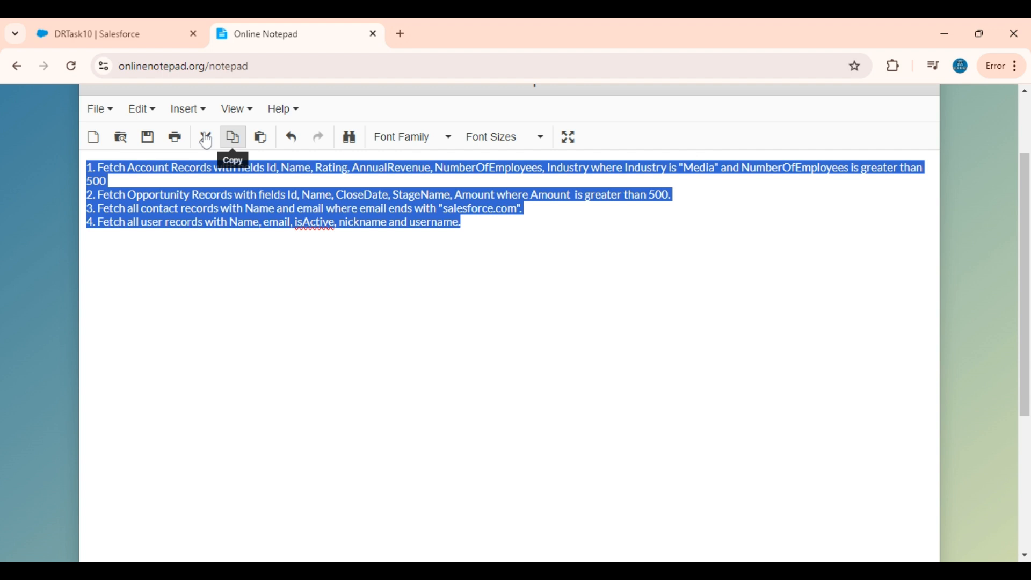
Review the Account fields and its Industry and NumberOfEmployees conditions in the notes.
click(284, 222)
drag(106, 181, 75, 168)
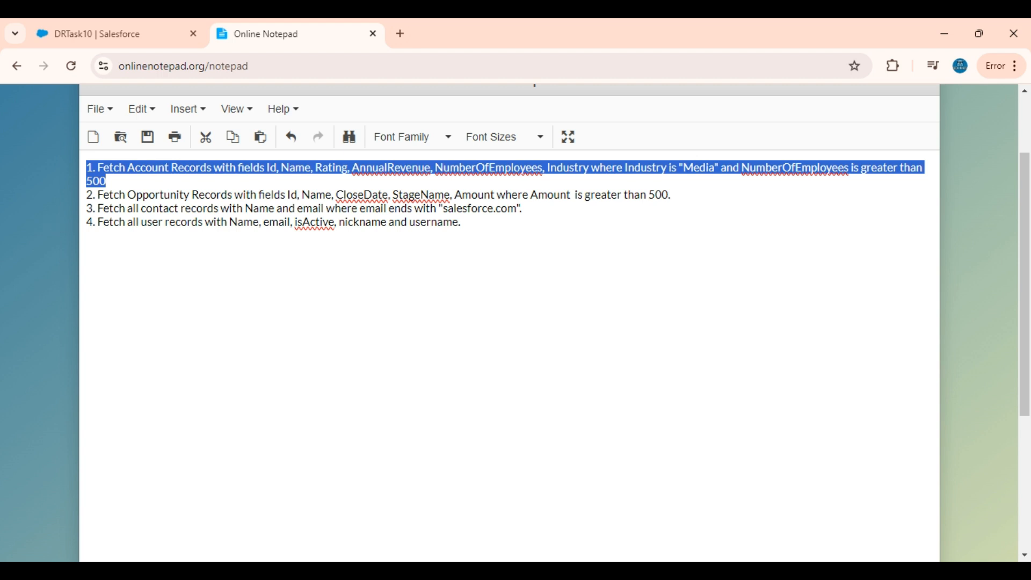
click(107, 181)
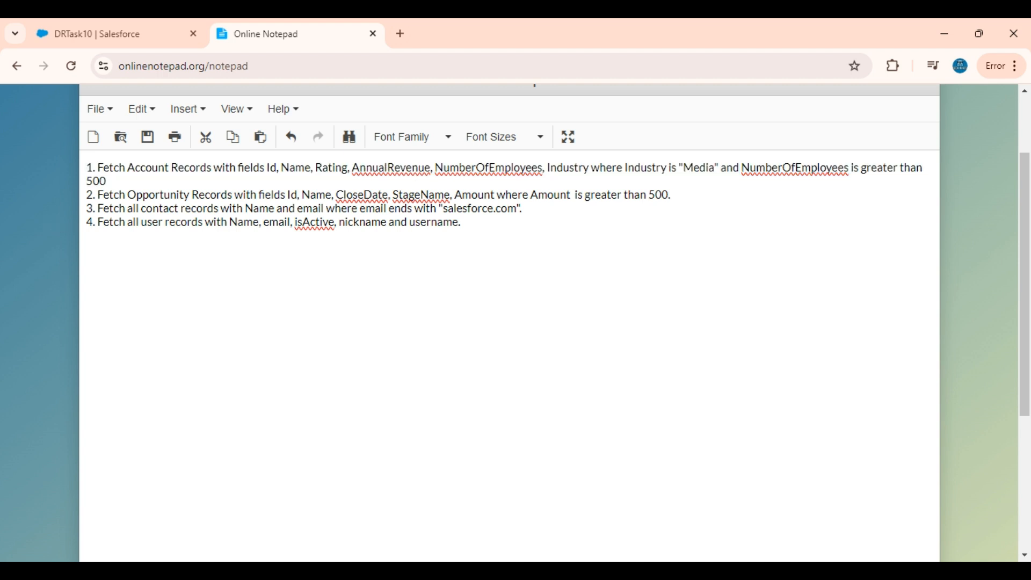
click(265, 167)
drag(266, 167, 591, 168)
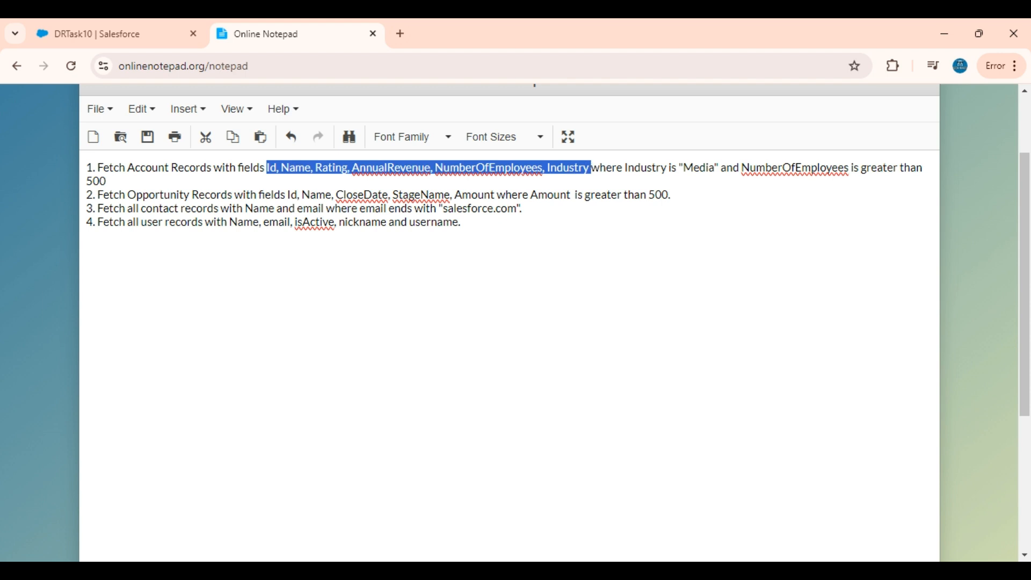
double_click(645, 168)
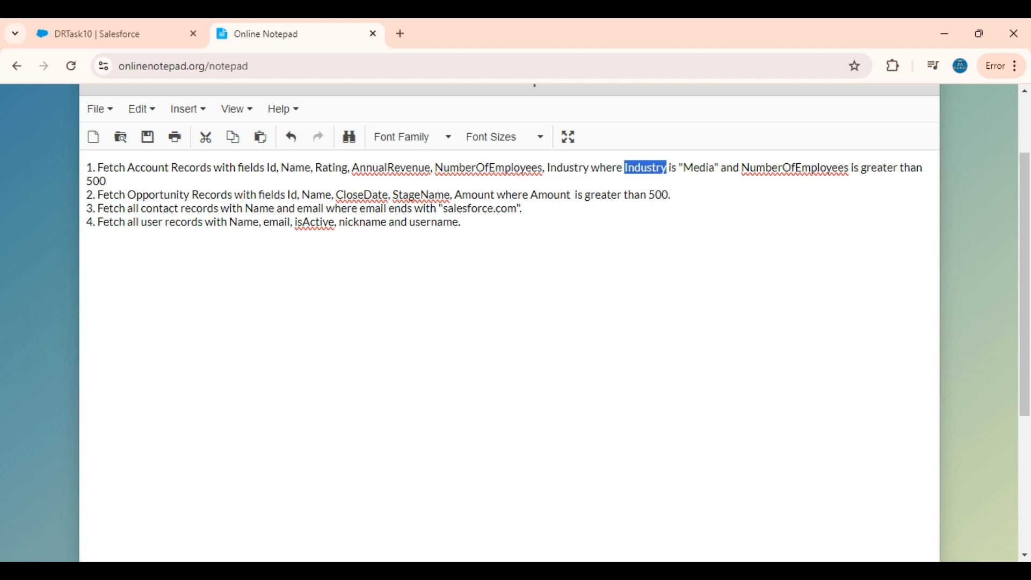
double_click(795, 167)
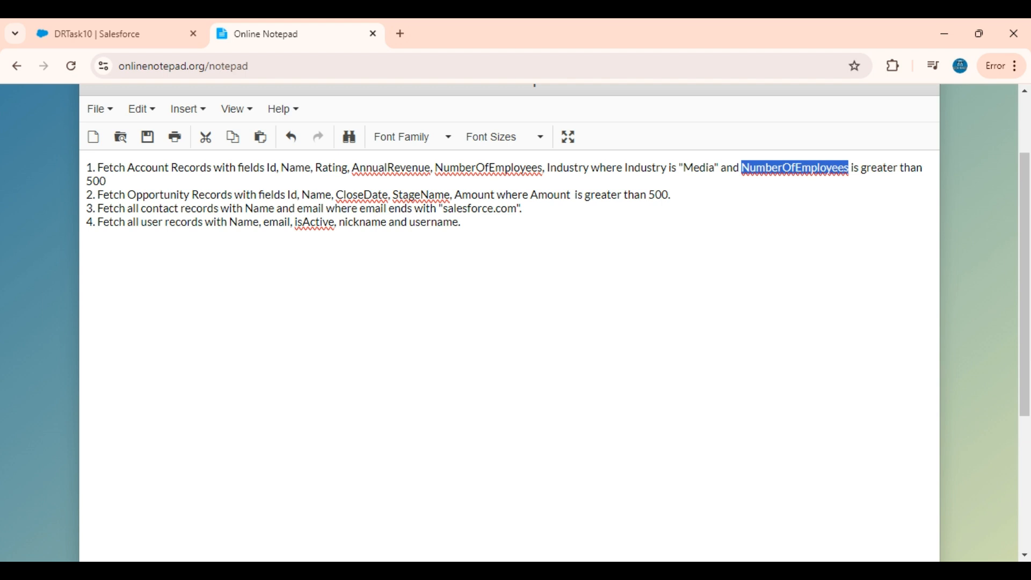
click(94, 21)
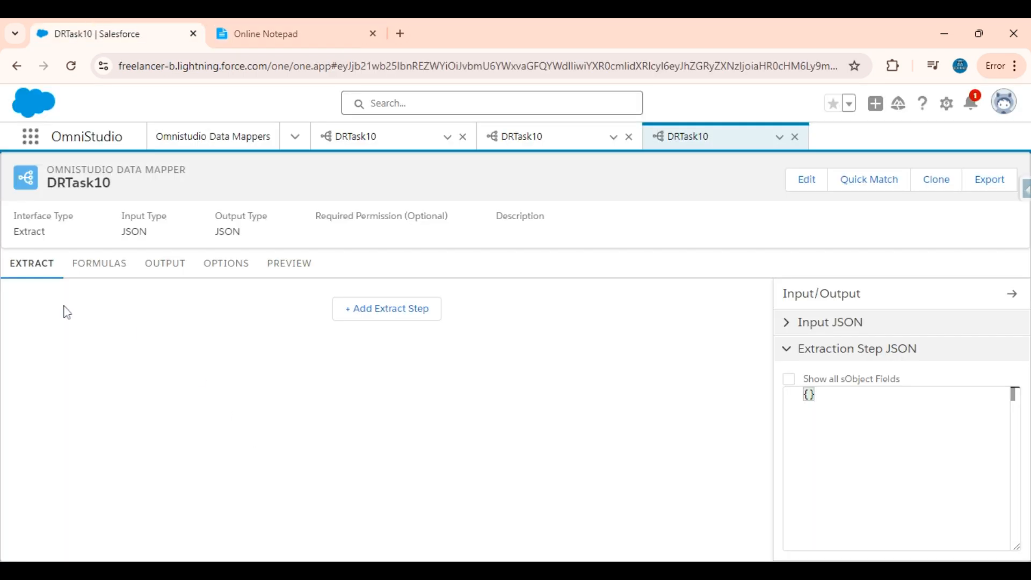
Add an extract step for the Account object.
click(372, 316)
click(170, 313)
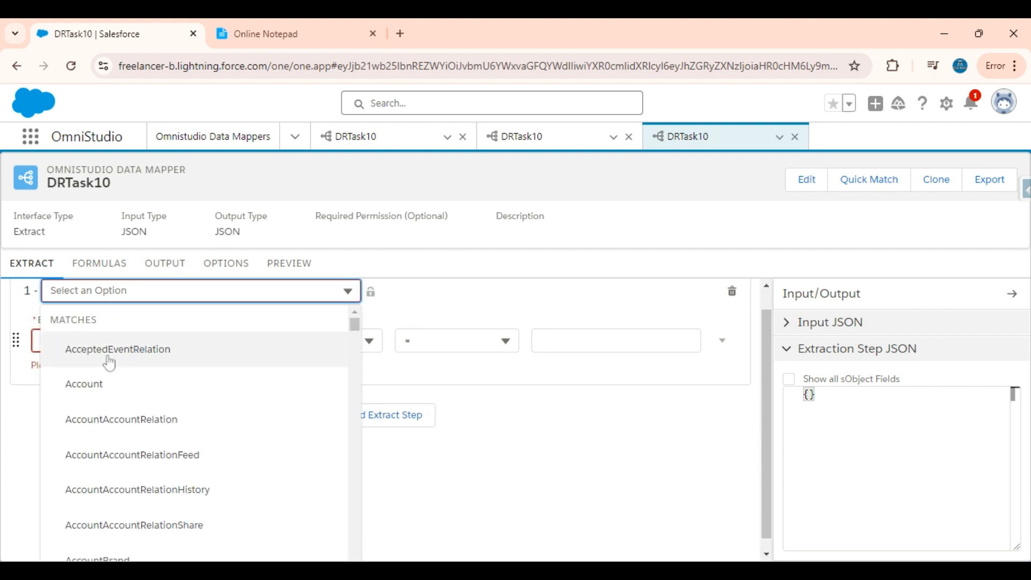
click(102, 392)
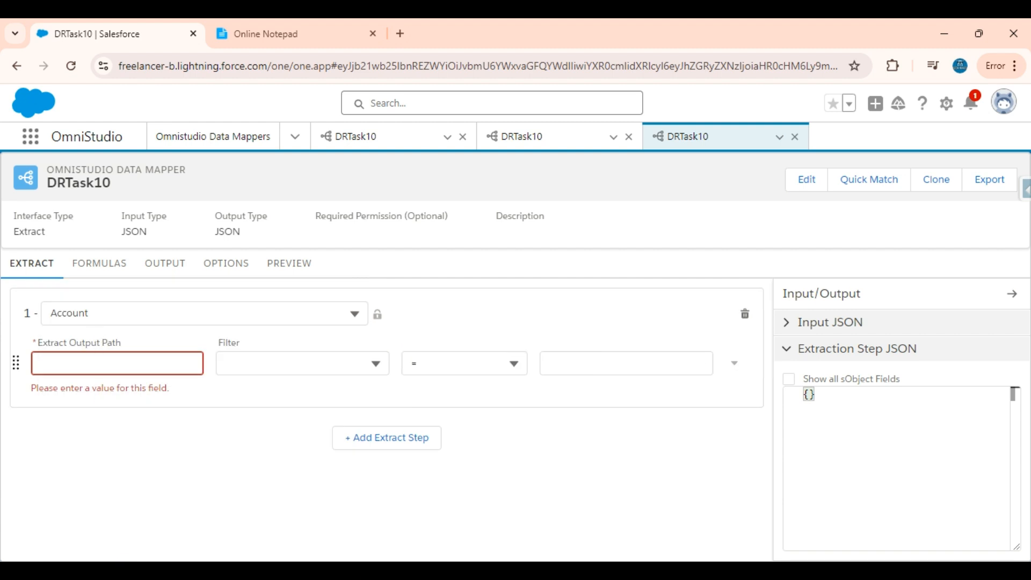
Set the Account step's extract output path to accountsOne.
click(98, 363)
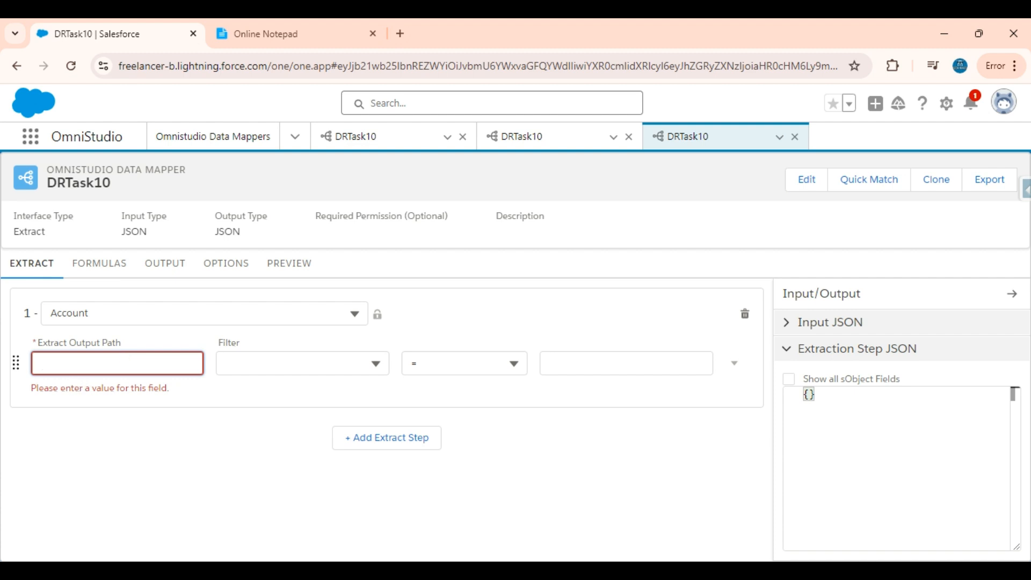
text(Account)
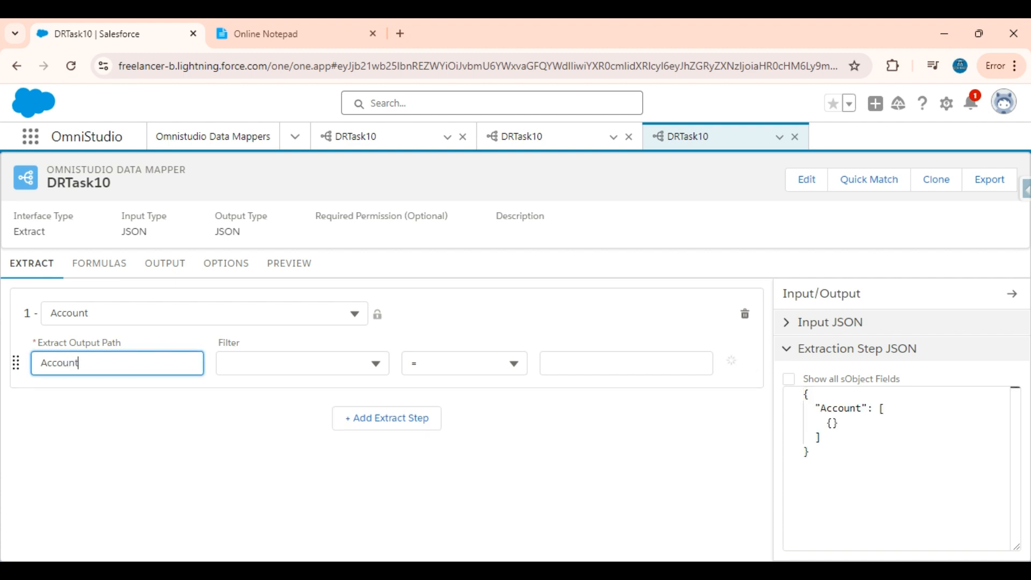
click(47, 363)
key(BackSpace)
text(a)
click(79, 362)
text(sOne)
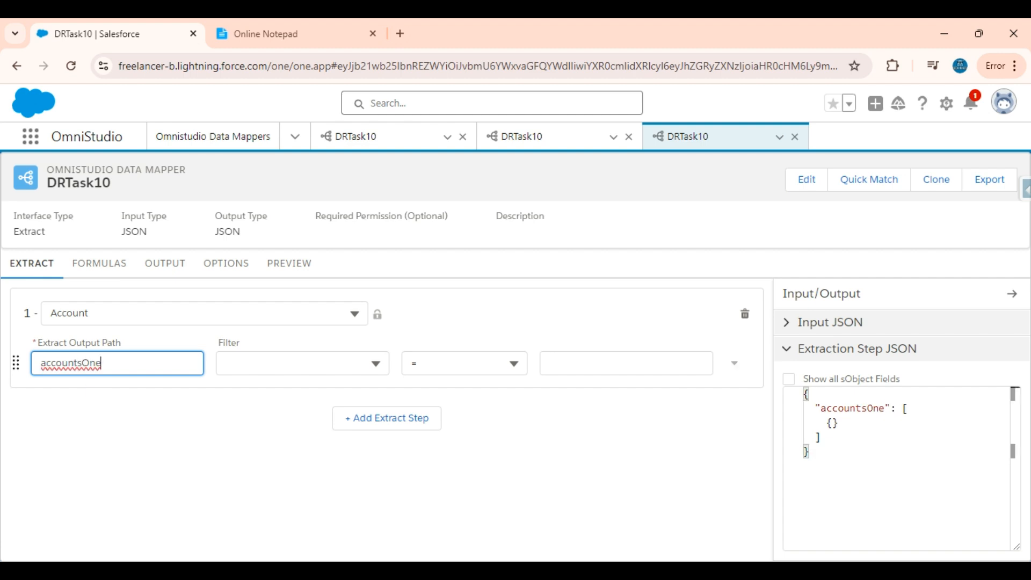
key(ctrl+a)
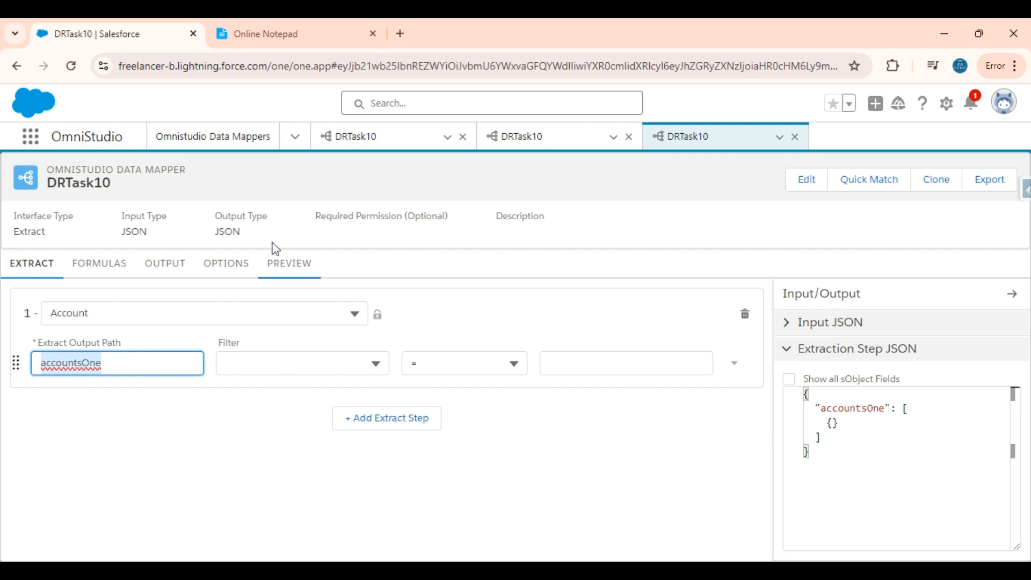
click(299, 34)
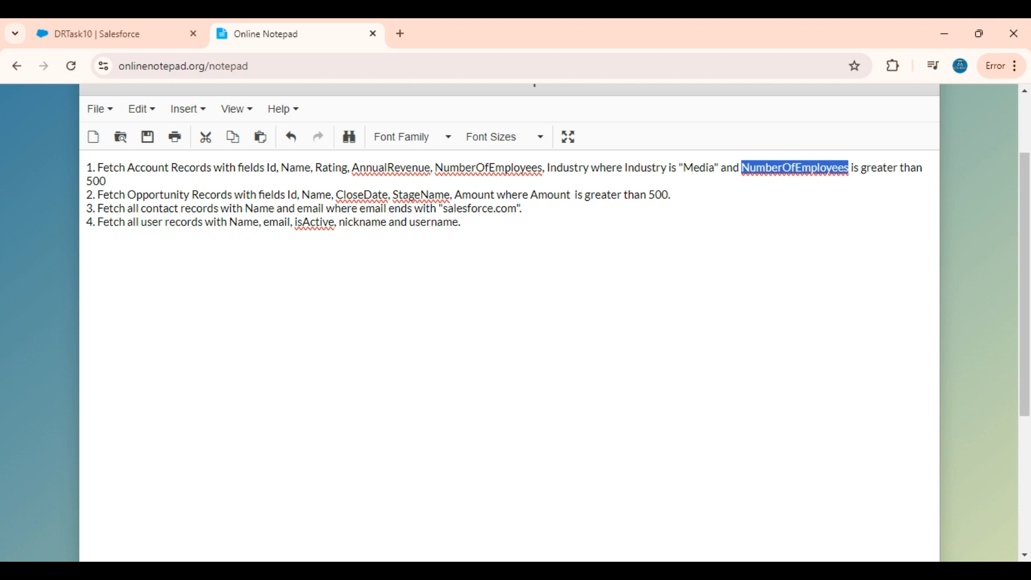
Filter the Account extract step on Industry = Media.
click(107, 27)
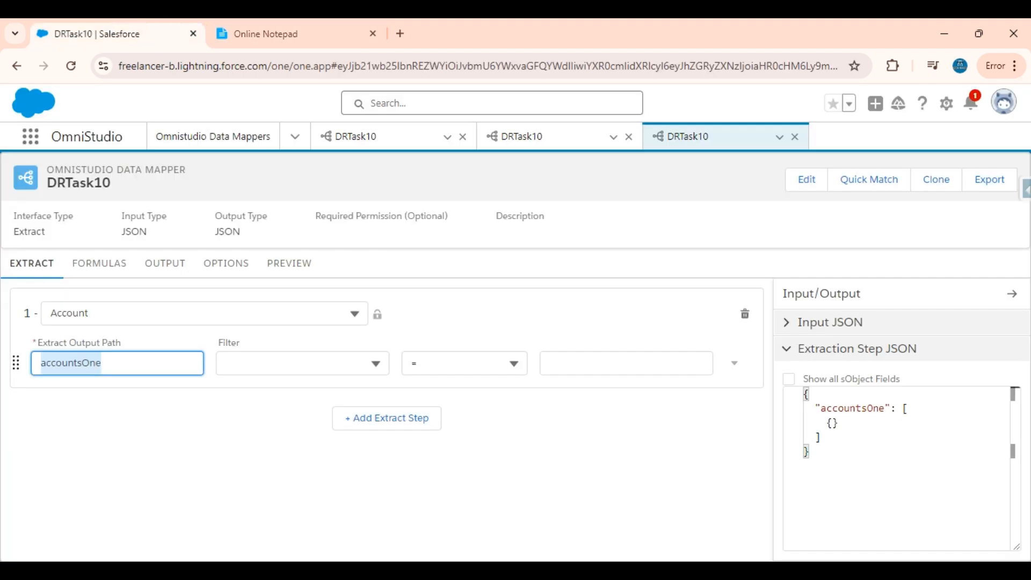
click(292, 364)
scroll(292, 364, down, 1)
scroll(176, 357, up, 1)
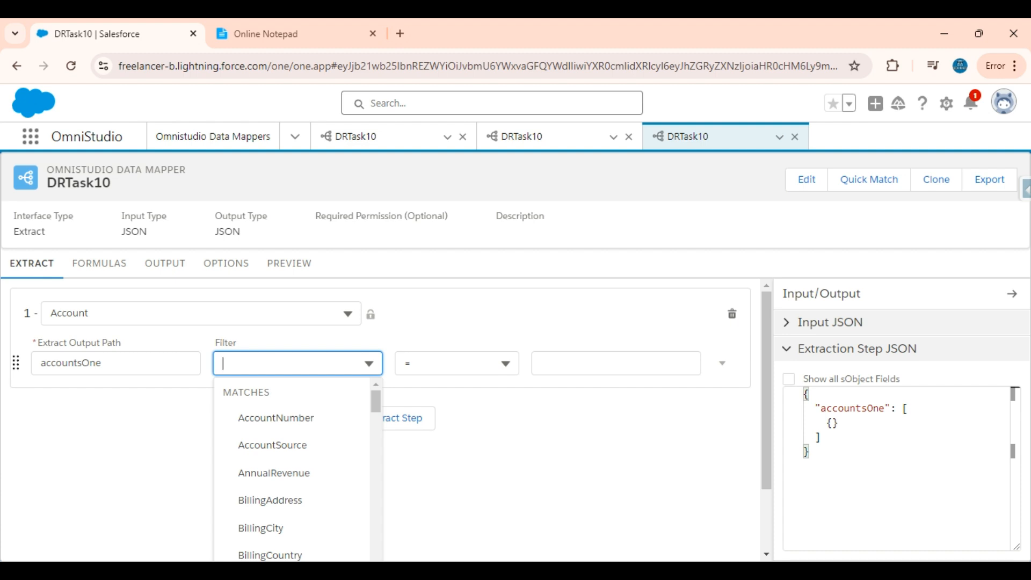
text(indu)
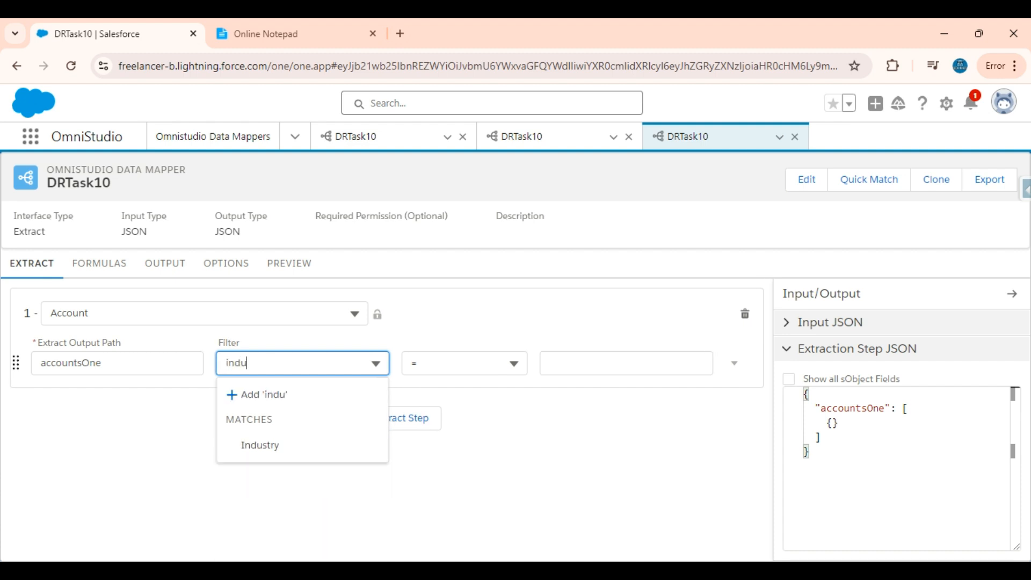
click(276, 445)
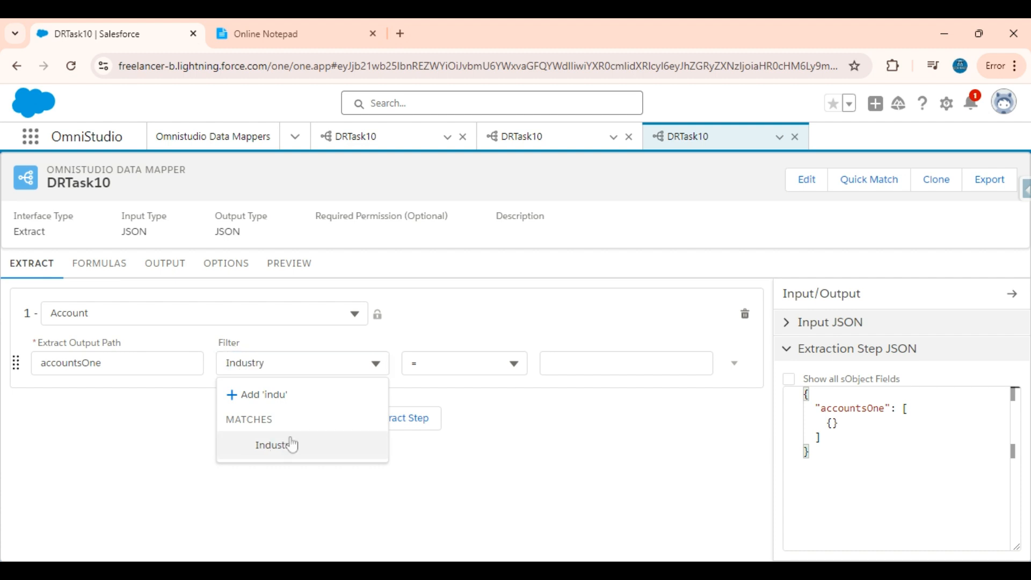
click(553, 362)
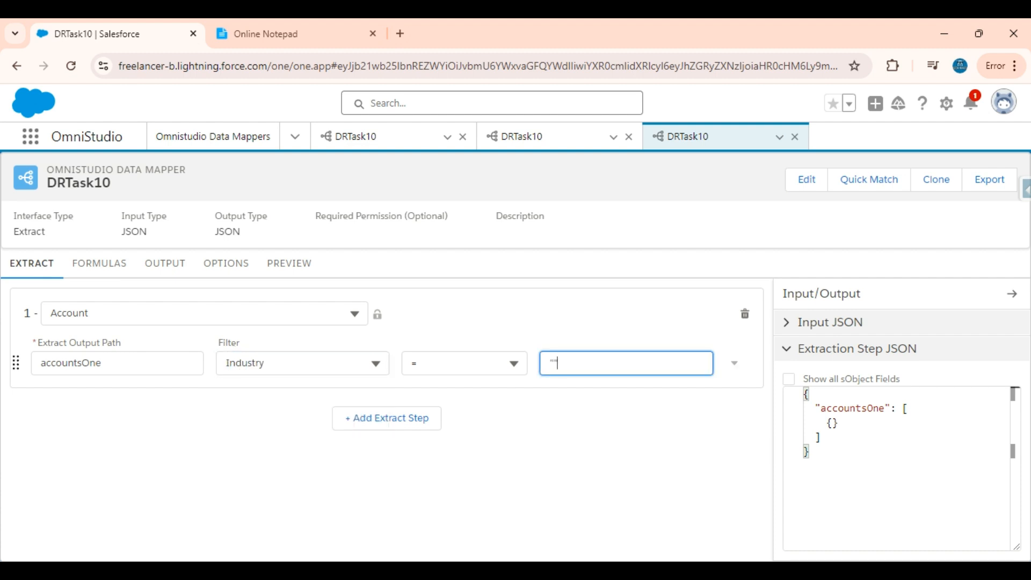
text(Media)
Add an AND condition NumberOfEmployees > "5000" to the Account filter.
click(734, 364)
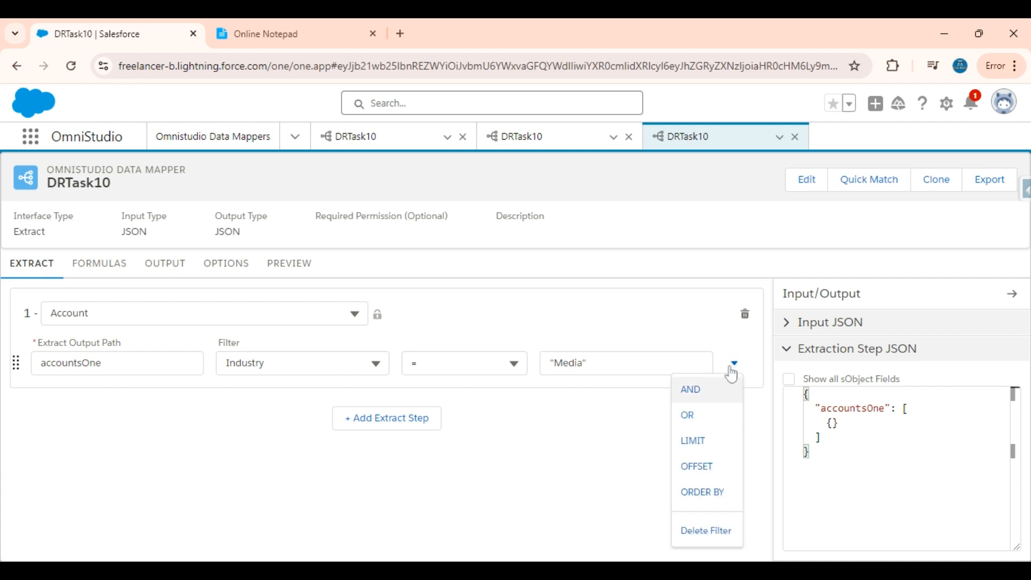
click(691, 390)
click(311, 22)
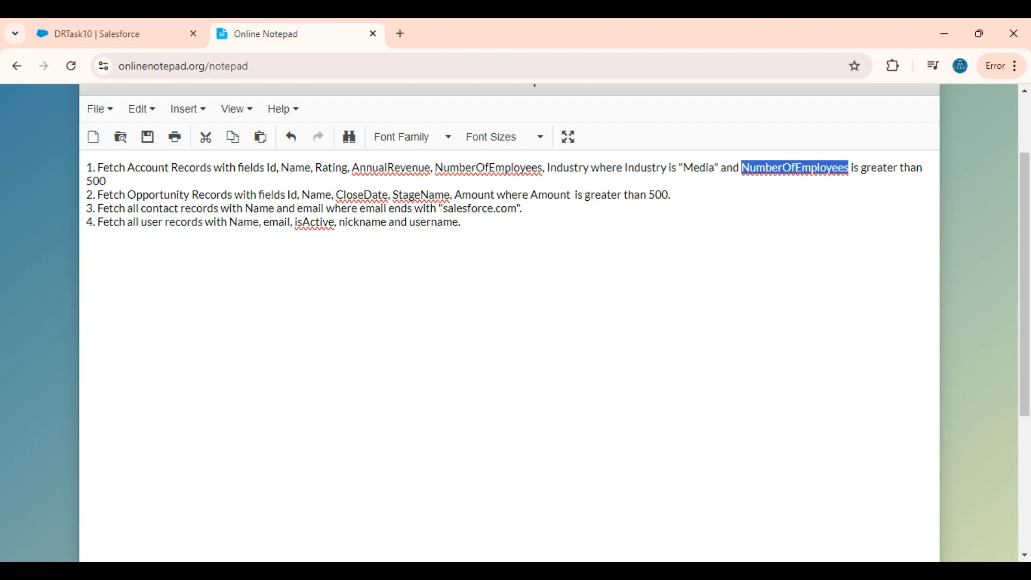
click(38, 28)
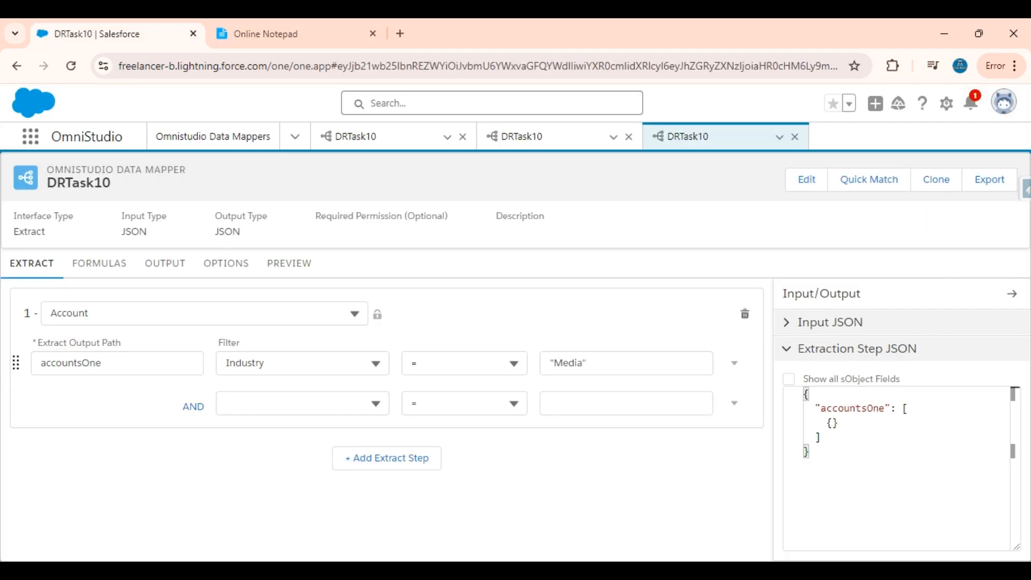
click(273, 406)
text(Num)
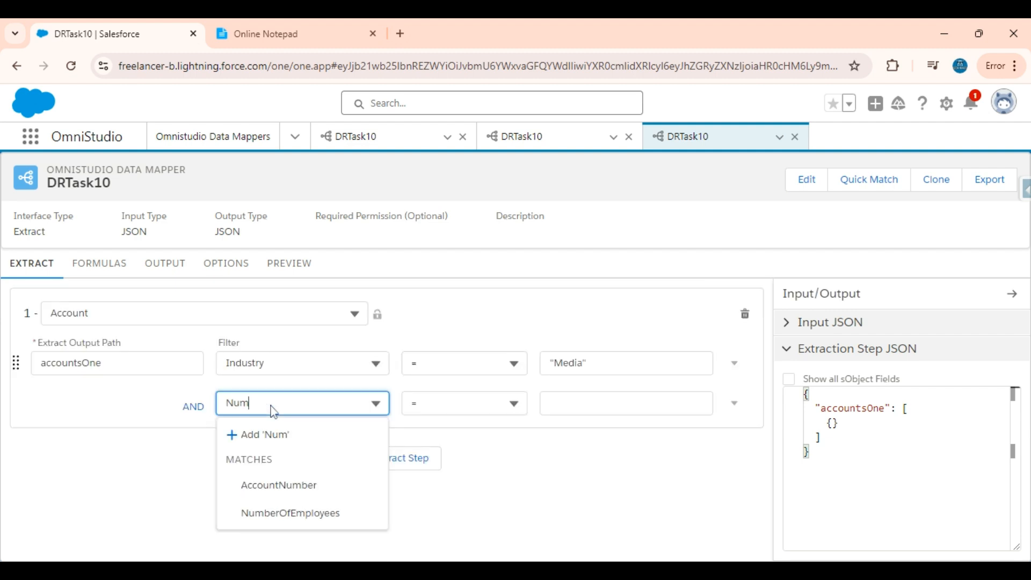
click(289, 513)
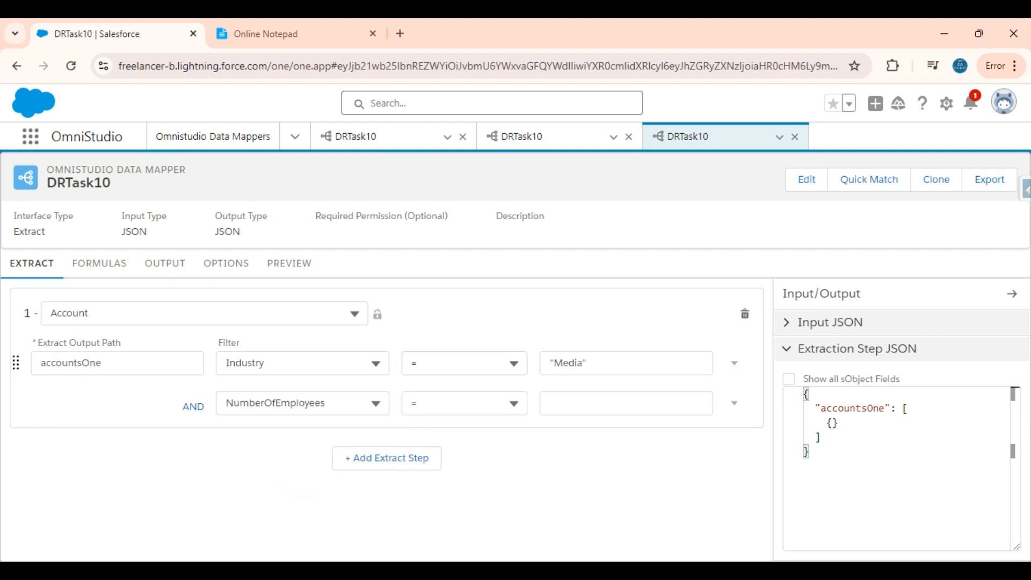
click(462, 403)
click(438, 430)
click(591, 404)
text("")
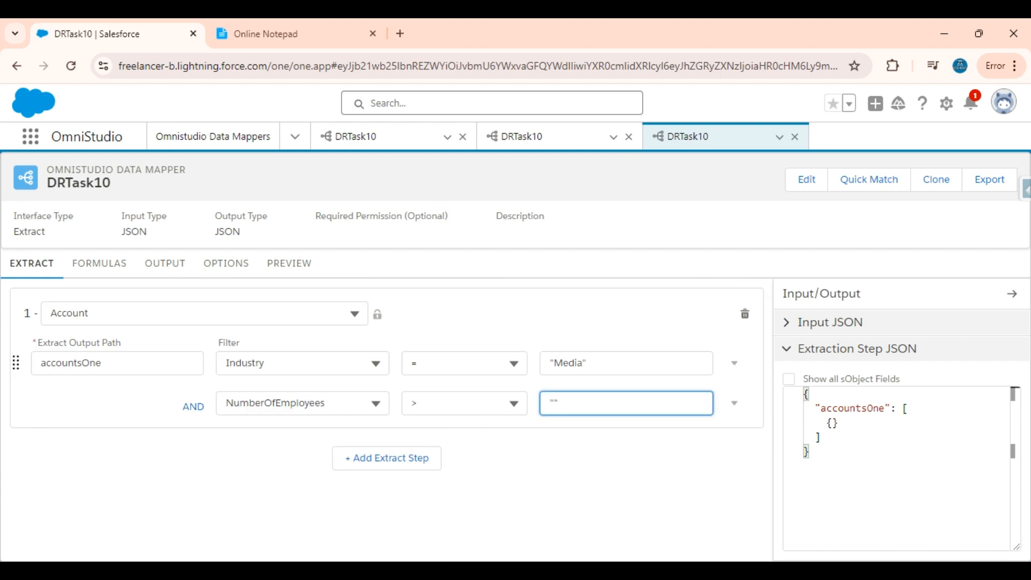
text(5000)
click(445, 326)
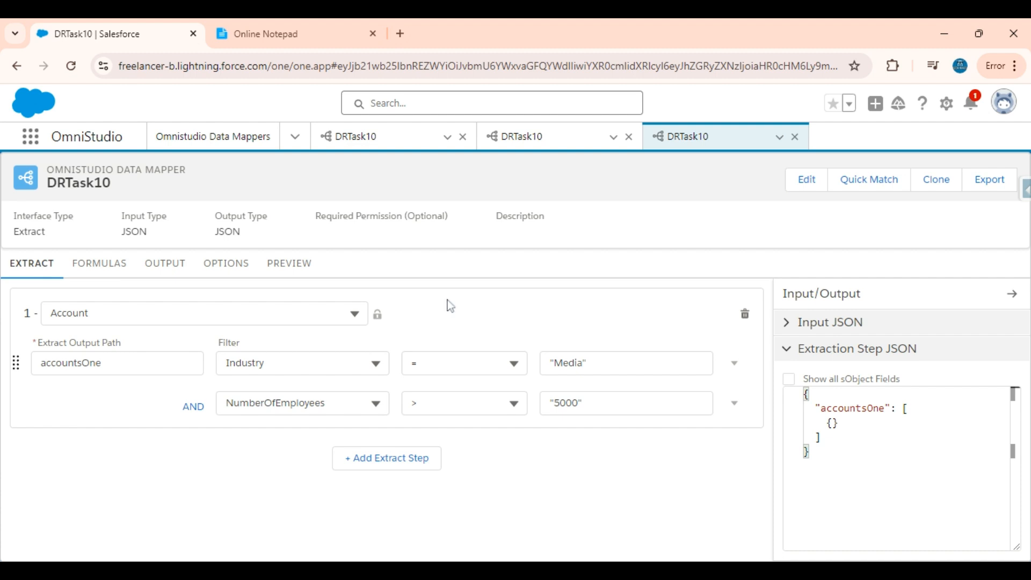
Select the Extraction Step JSON to review the two filter conditions.
click(793, 391)
key(ctrl+a)
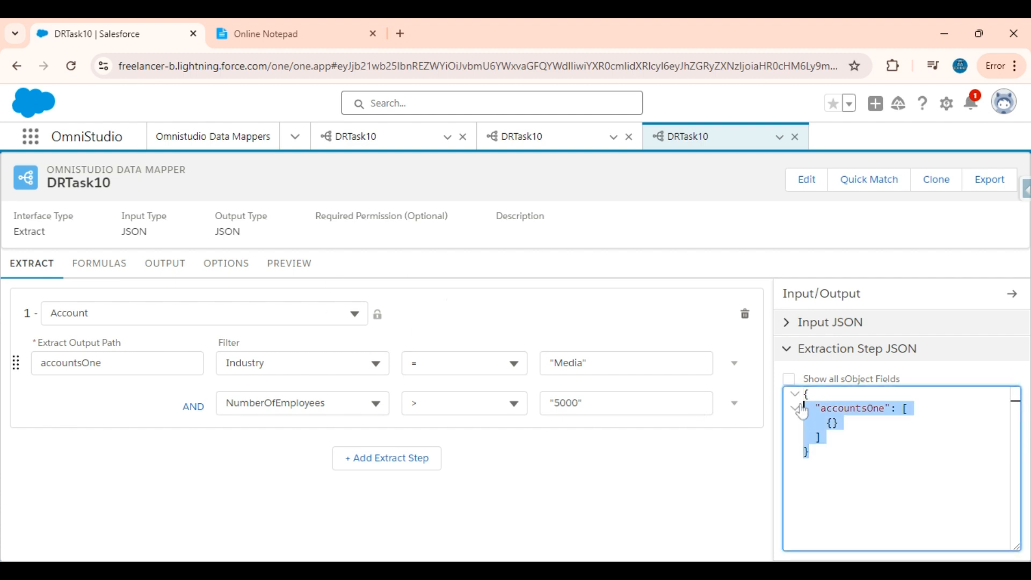
click(809, 452)
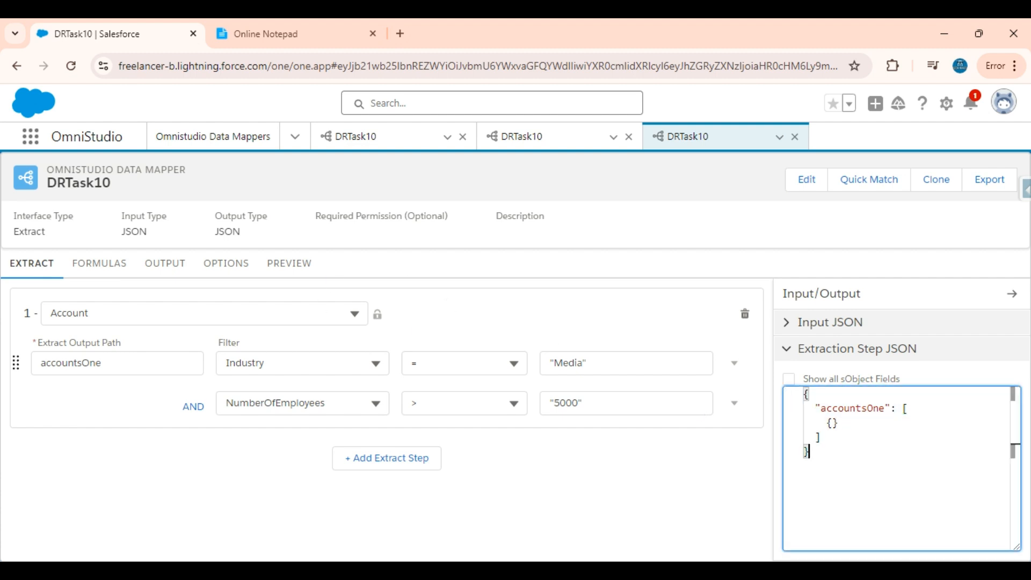
key(ctrl+a)
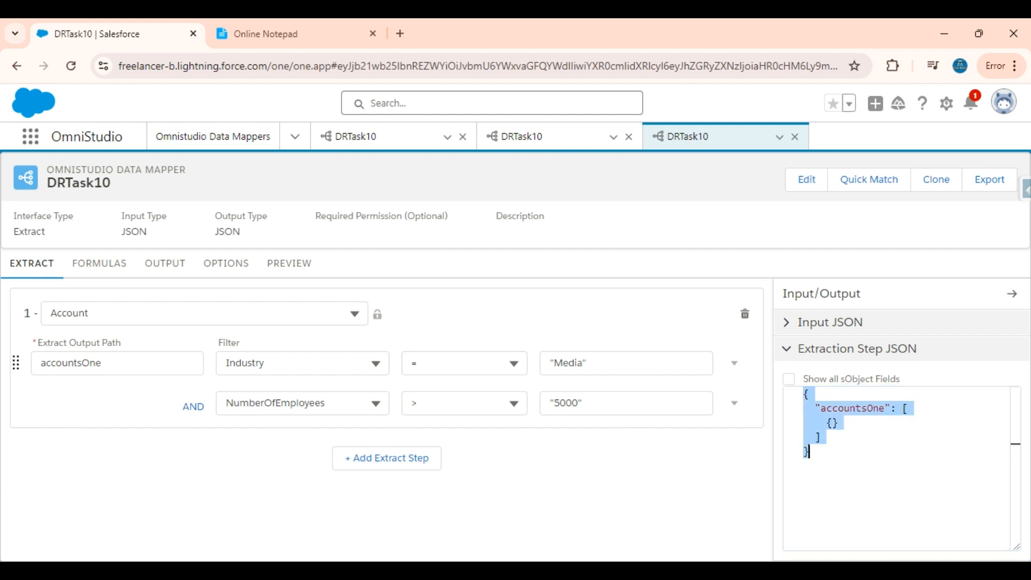
Map accountsOne:Id to the output path accountsOne:Id.
click(164, 265)
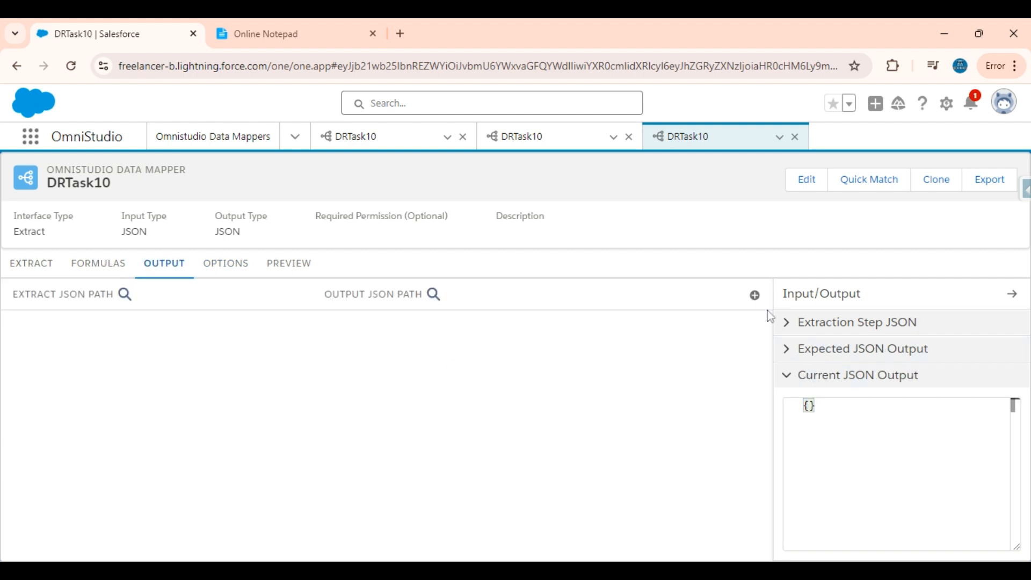
click(755, 295)
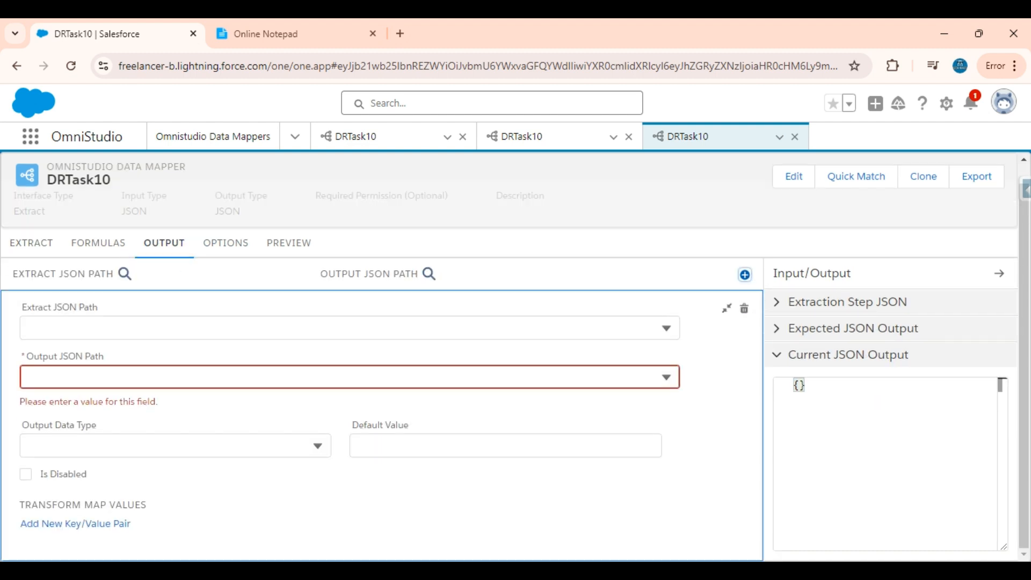
click(359, 26)
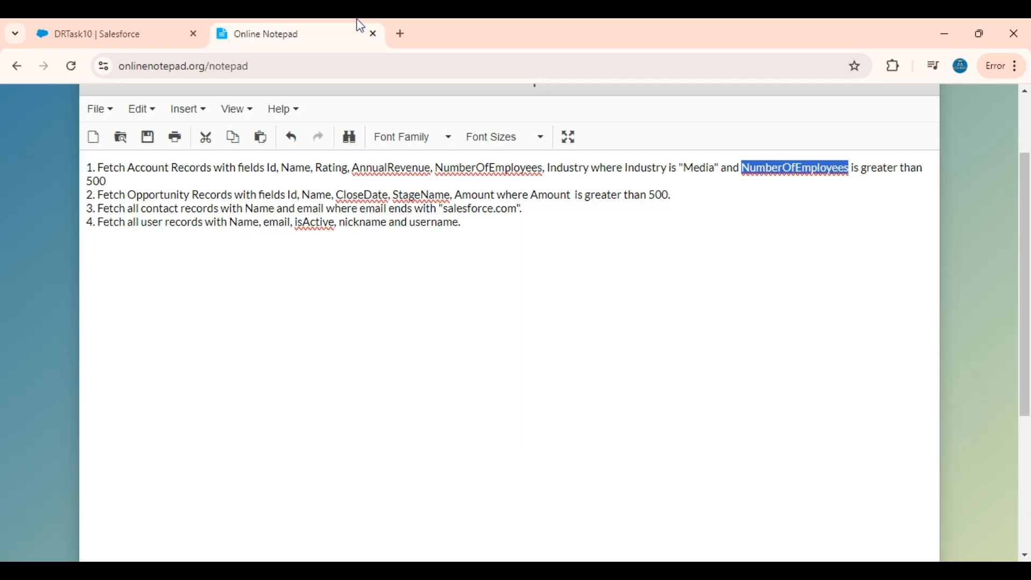
click(112, 20)
click(269, 330)
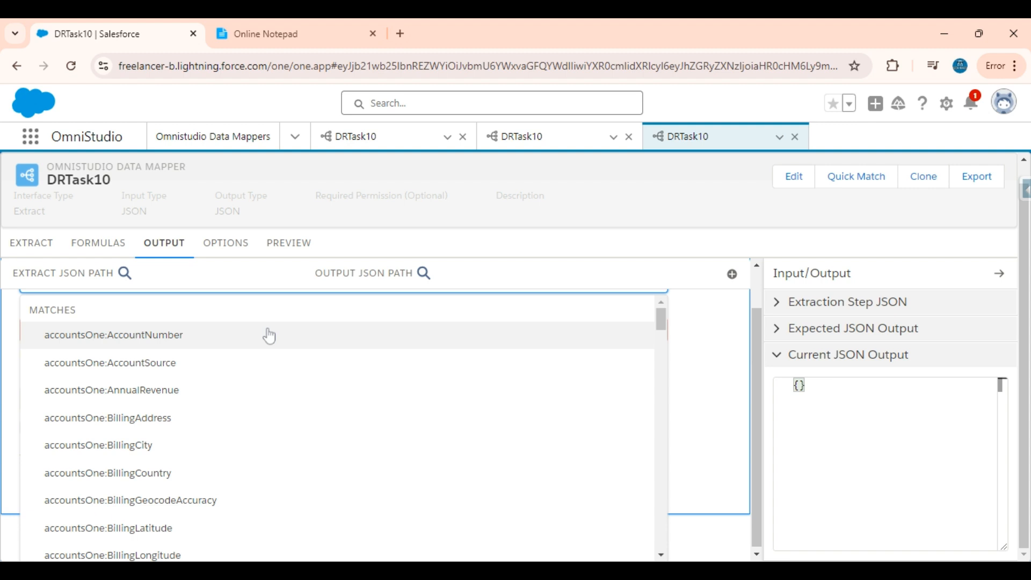
text(Id)
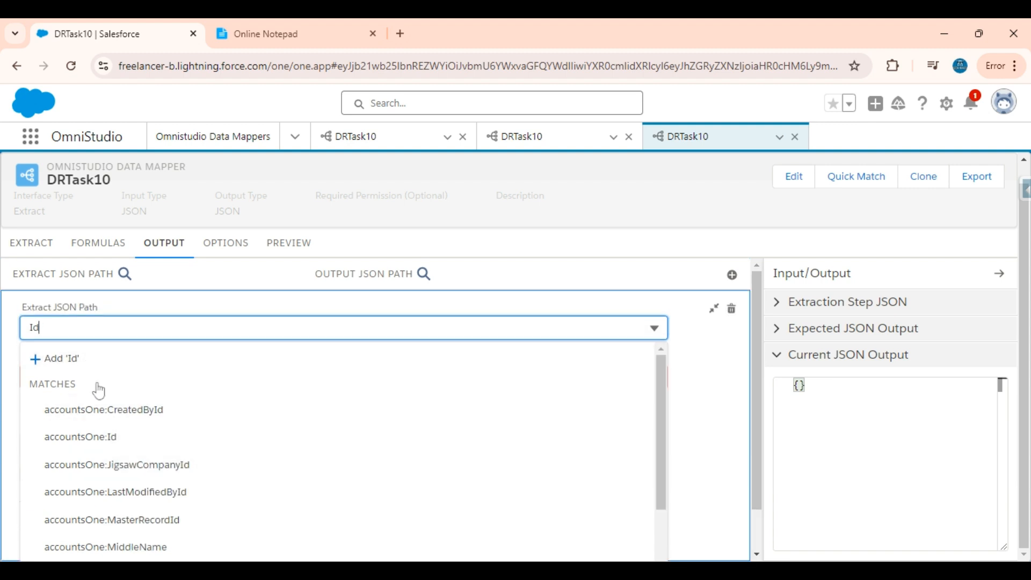
click(99, 438)
click(143, 327)
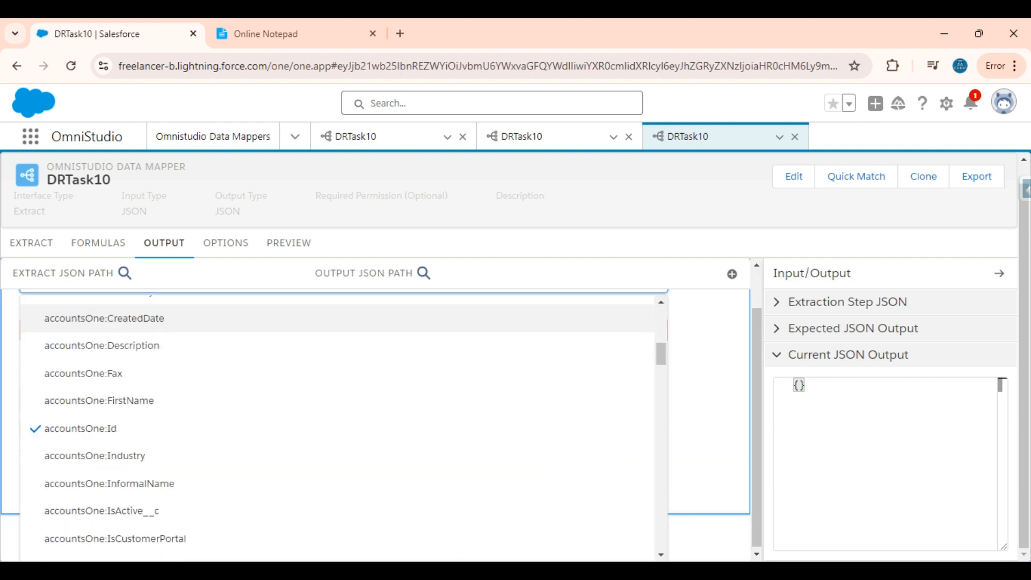
click(717, 381)
click(105, 376)
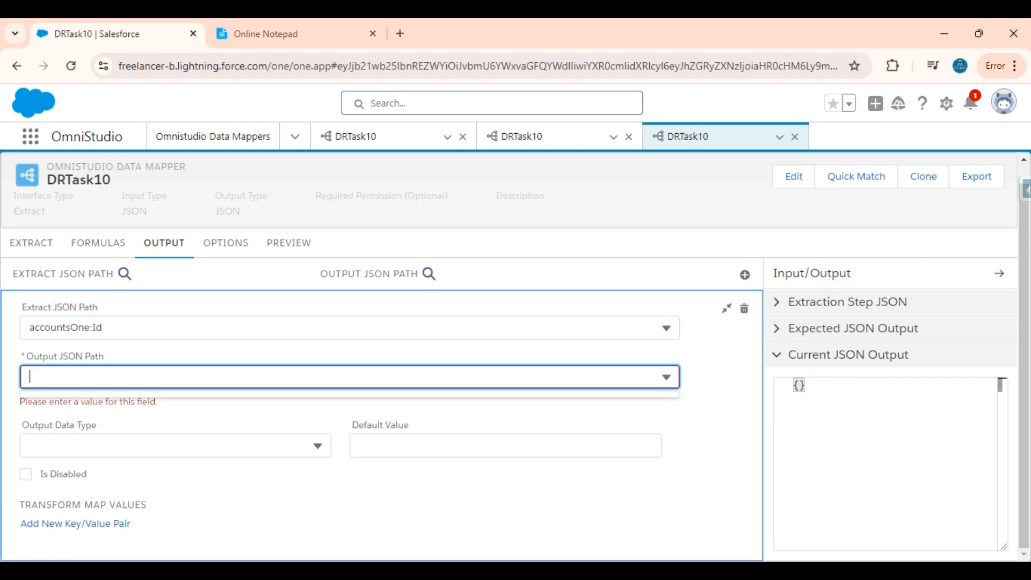
text(accountsOne:Id)
click(105, 428)
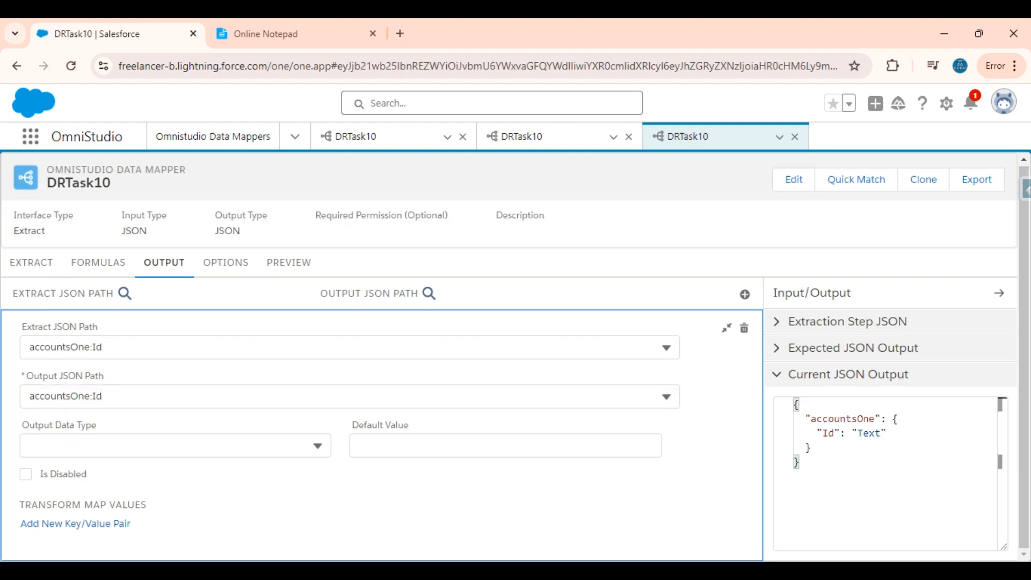
click(726, 327)
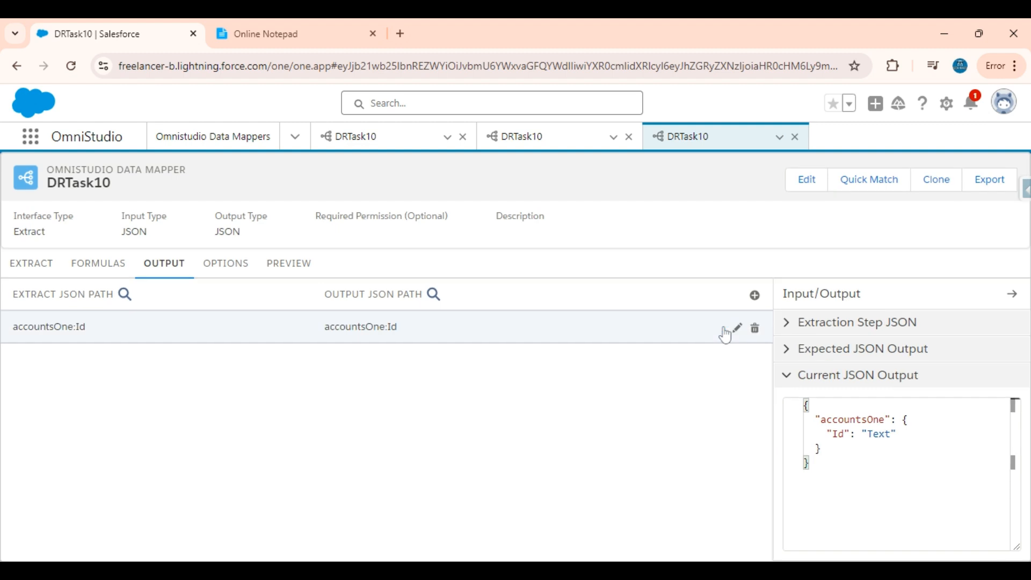
Map accountsOne:Name to the output path accountsOne:Name.
click(753, 295)
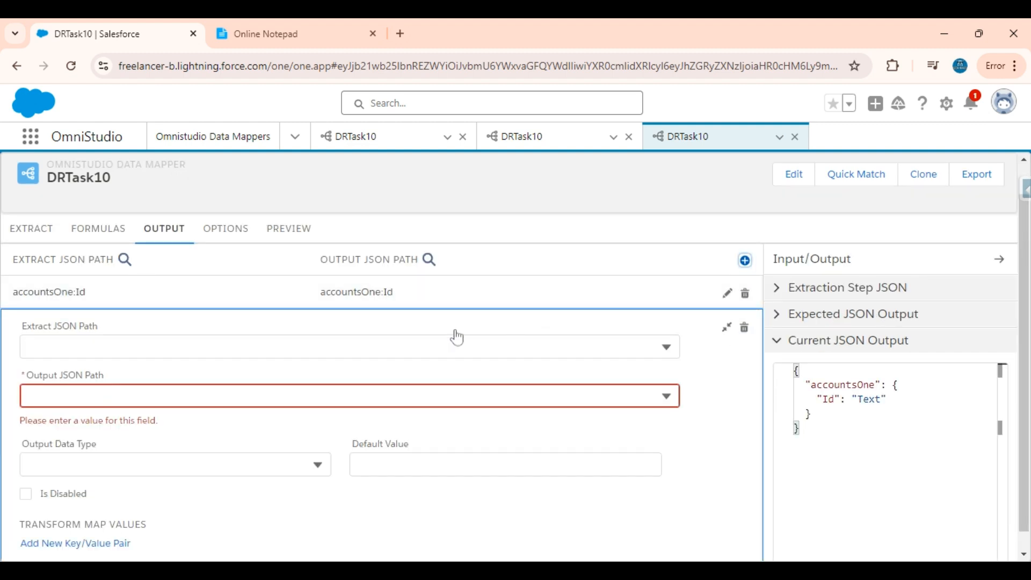
click(426, 346)
text(Name)
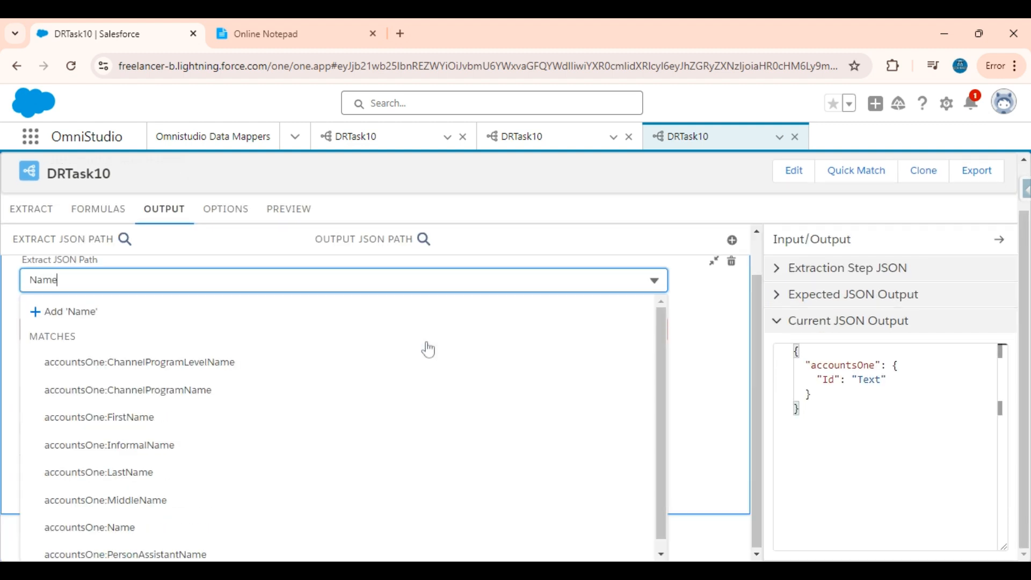
click(115, 526)
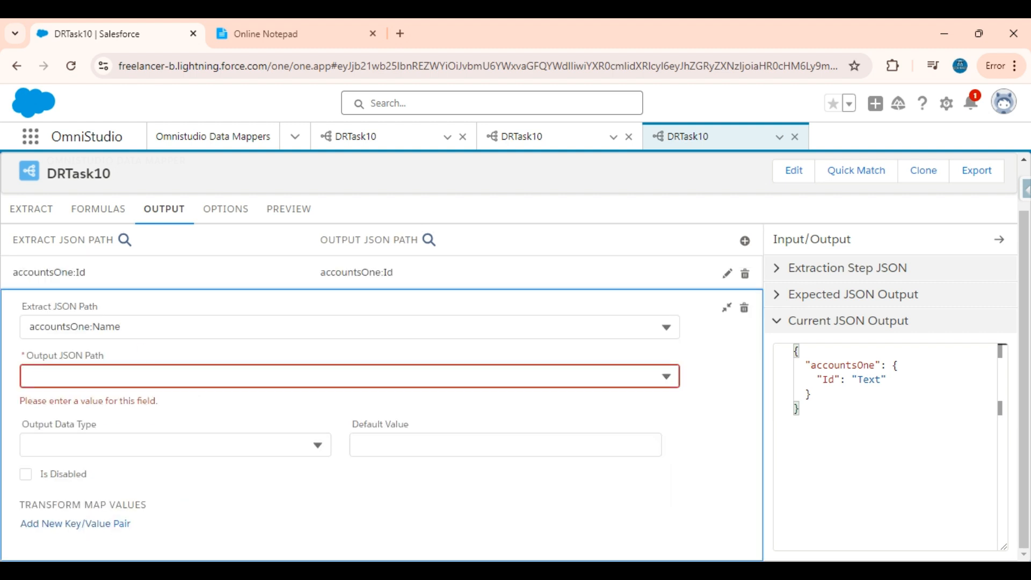
click(142, 326)
key(ctrl+c)
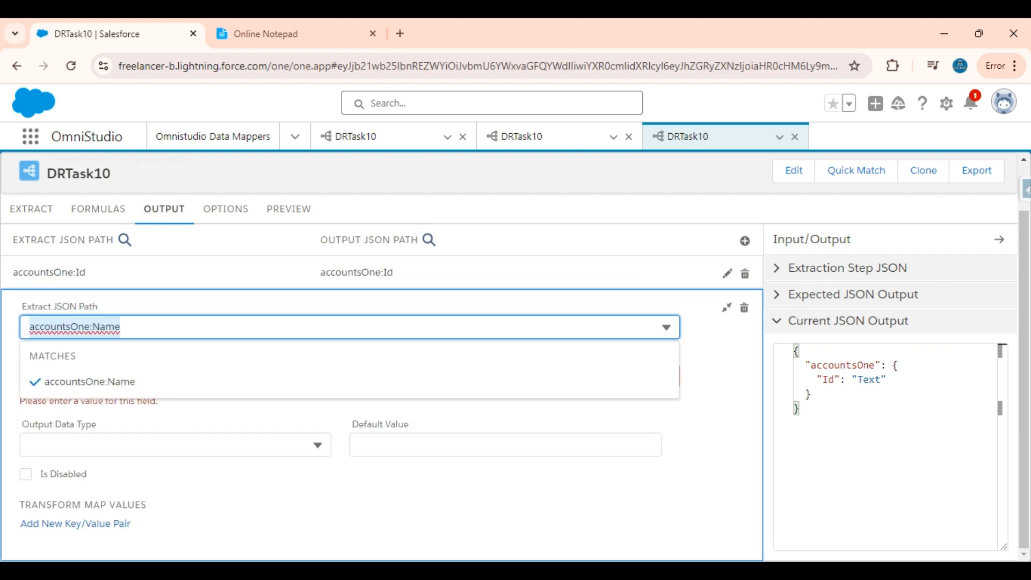
click(729, 369)
click(662, 373)
key(ctrl+v)
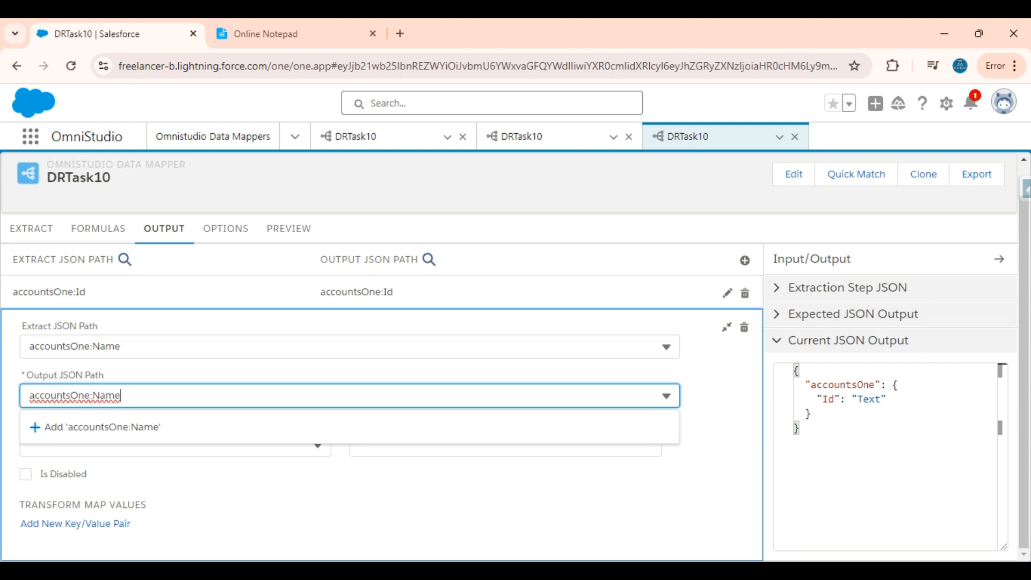
click(533, 440)
click(727, 328)
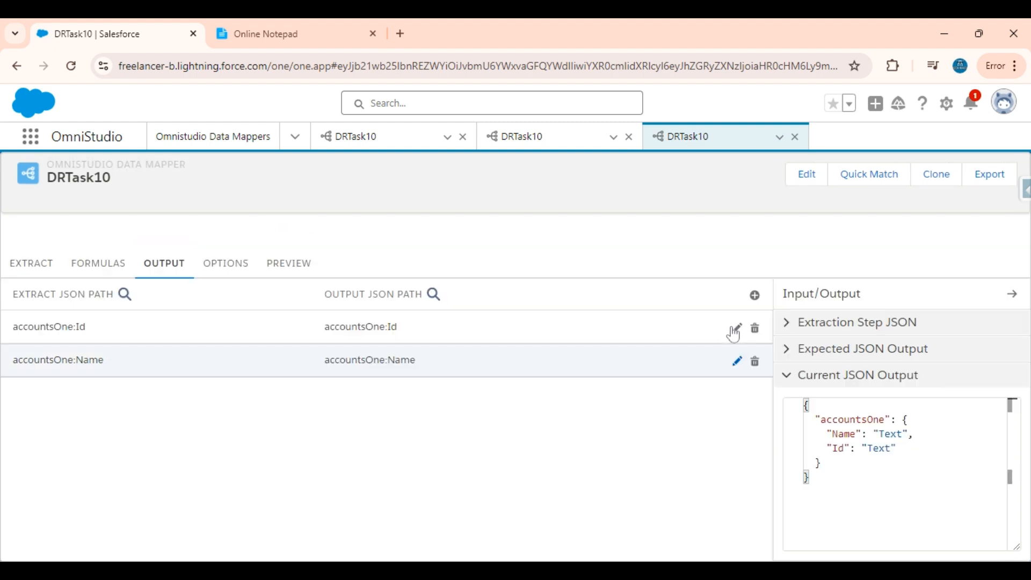
Map accountsOne:Rating to the output path accountsOne:Rating.
click(755, 295)
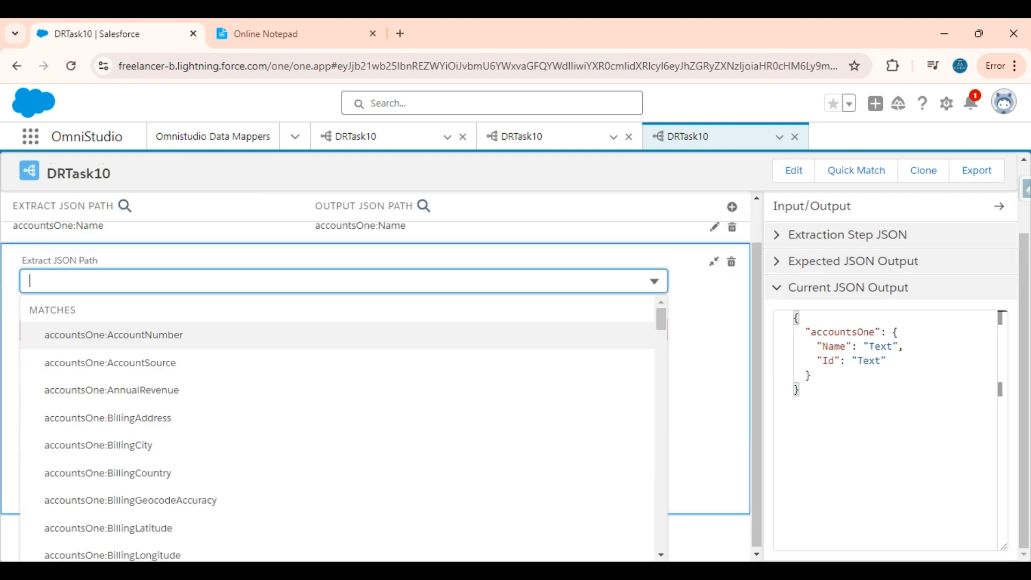
text(Rating)
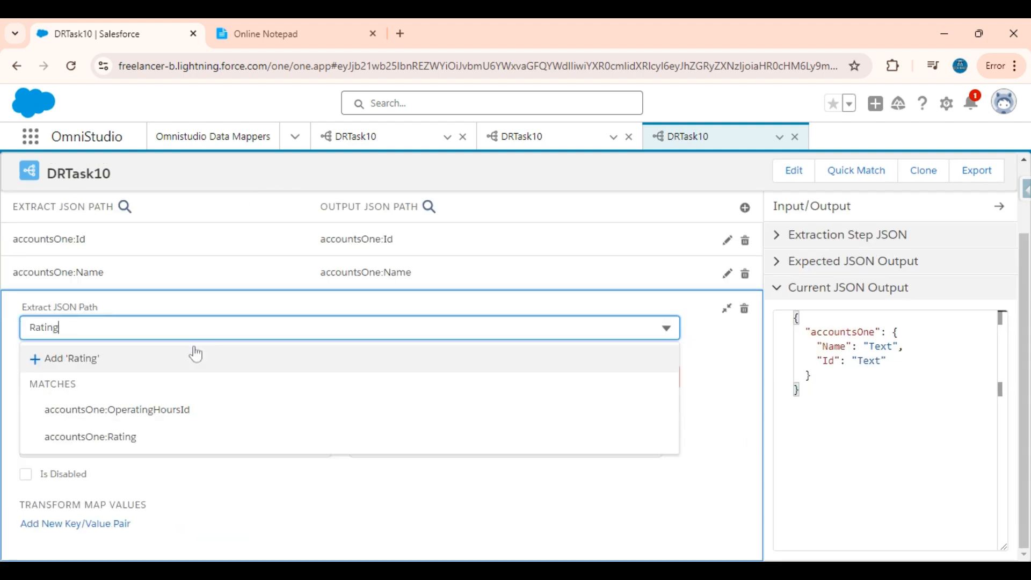
click(183, 436)
click(211, 334)
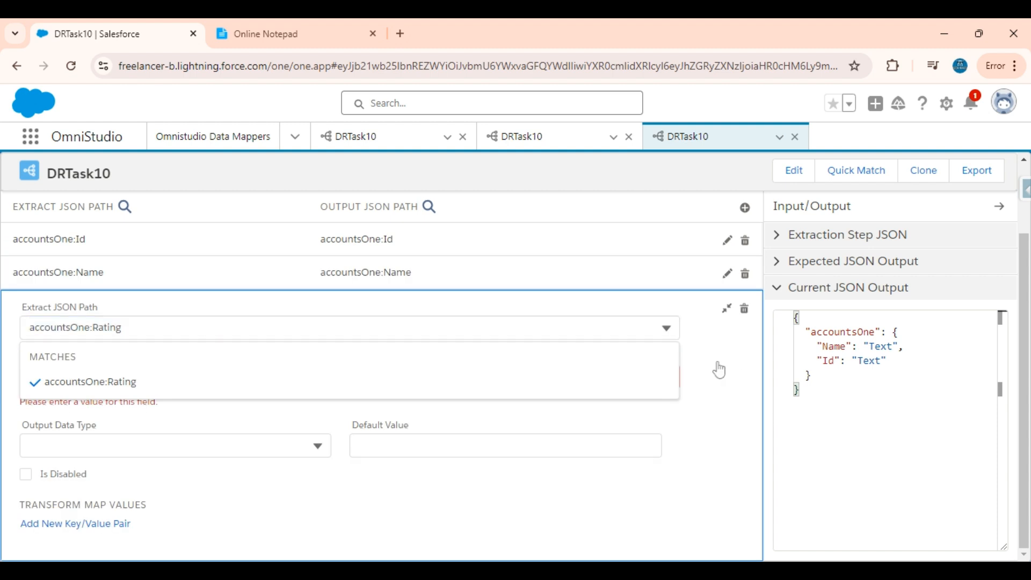
click(719, 370)
click(540, 376)
text(accountsOne:Rating)
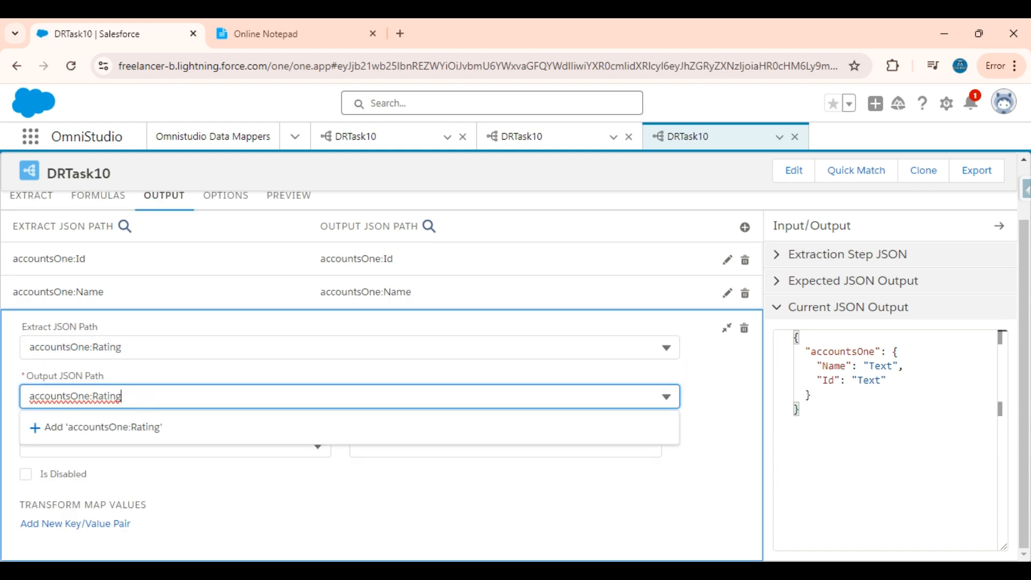
click(538, 437)
click(727, 328)
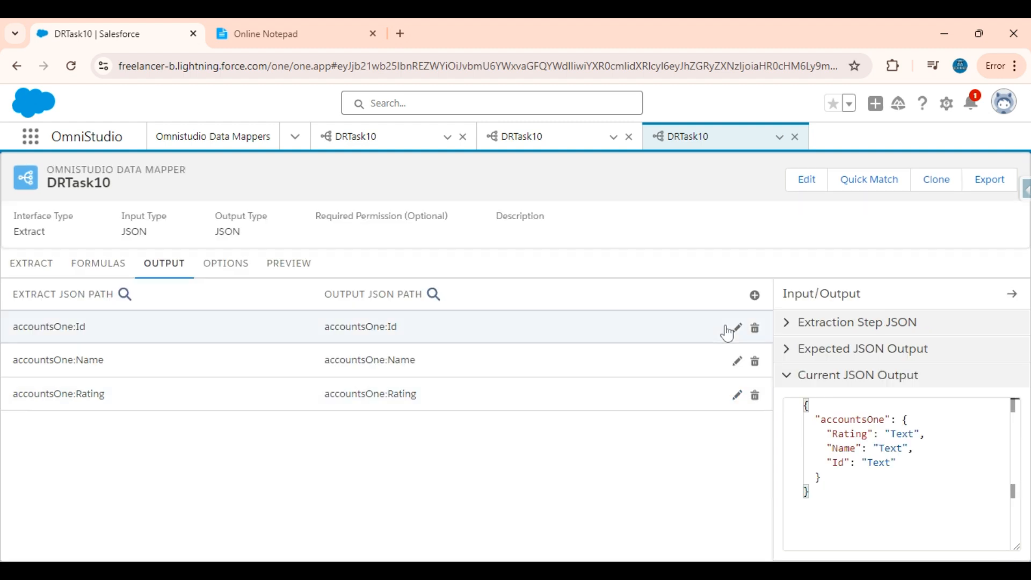
Map accountsOne:AnnualRevenue to the output path accountsOne:AnnualRevenue.
click(755, 296)
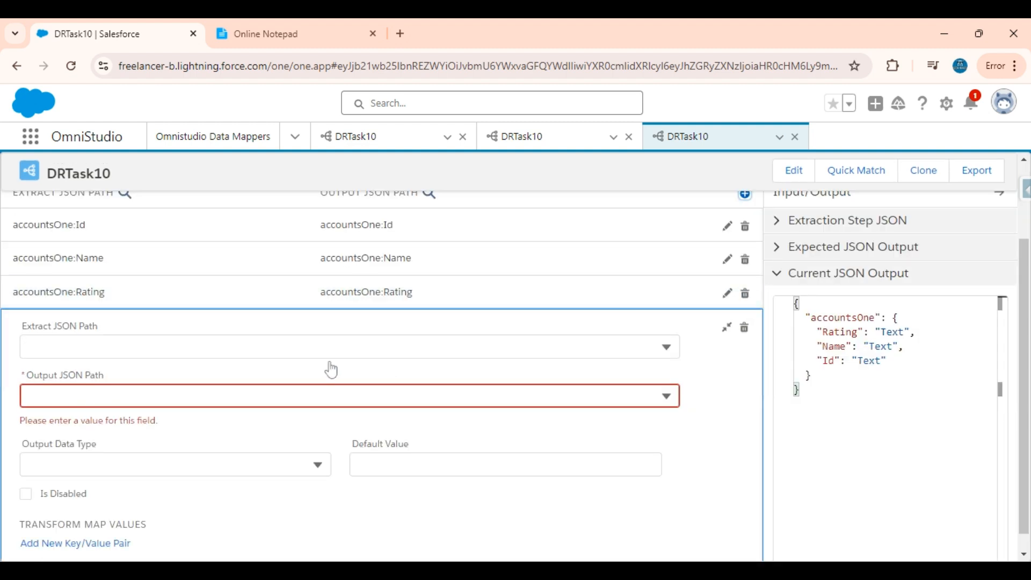
click(325, 349)
text(a)
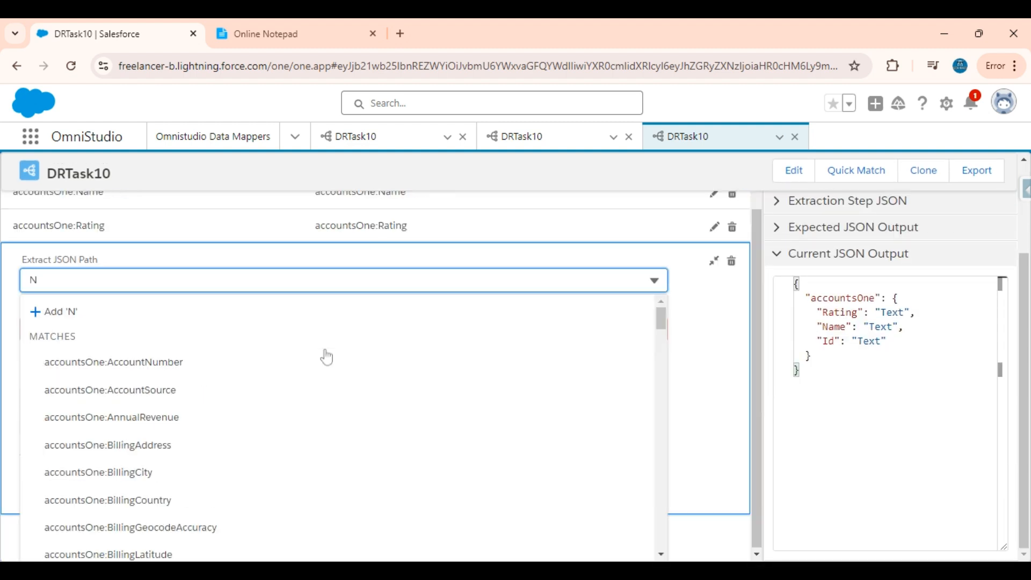
text(nnua)
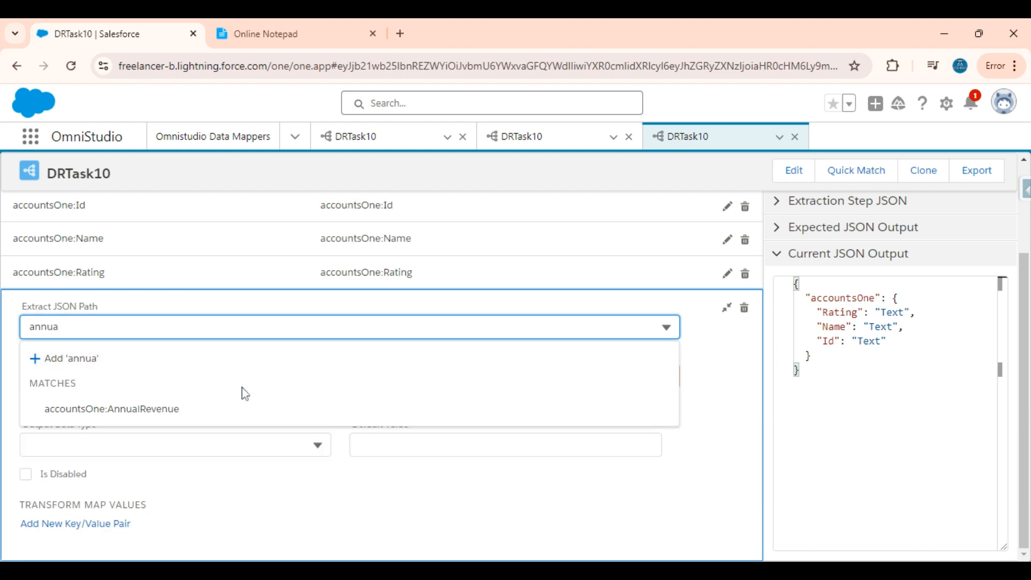
click(218, 408)
click(218, 227)
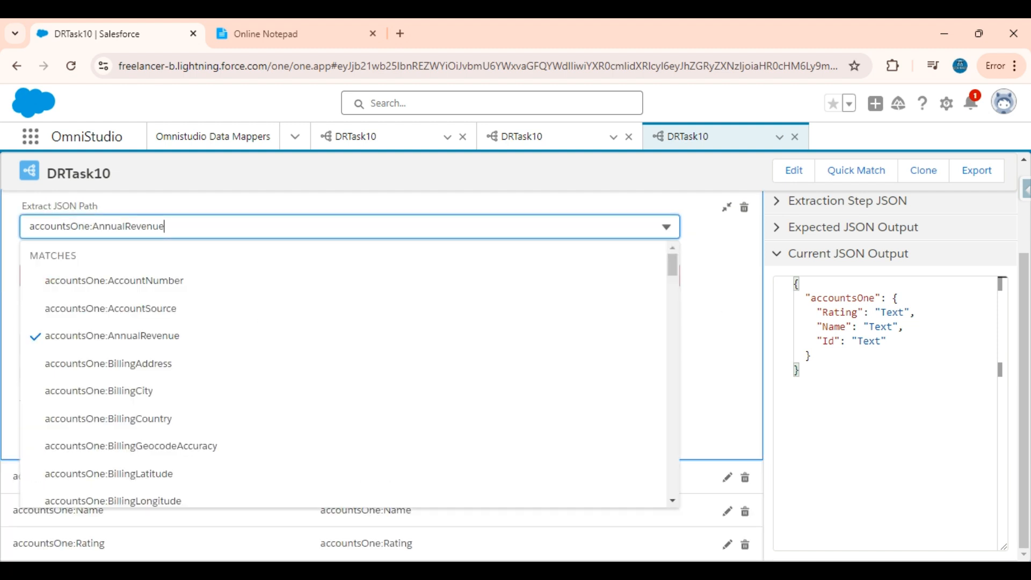
key(ctrl+a)
key(ctrl+c)
click(717, 294)
click(296, 274)
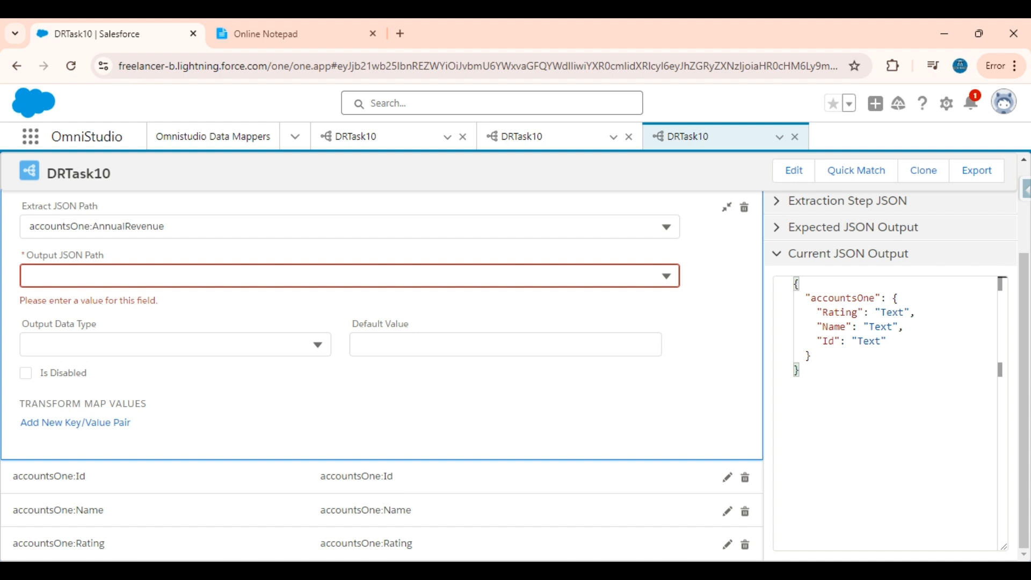
key(ctrl+v)
click(296, 338)
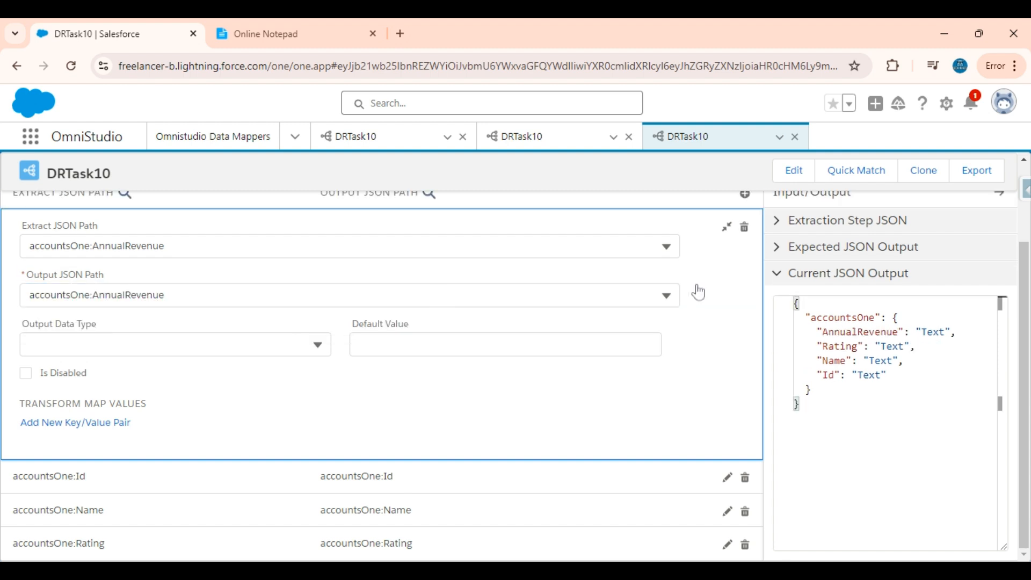
click(726, 227)
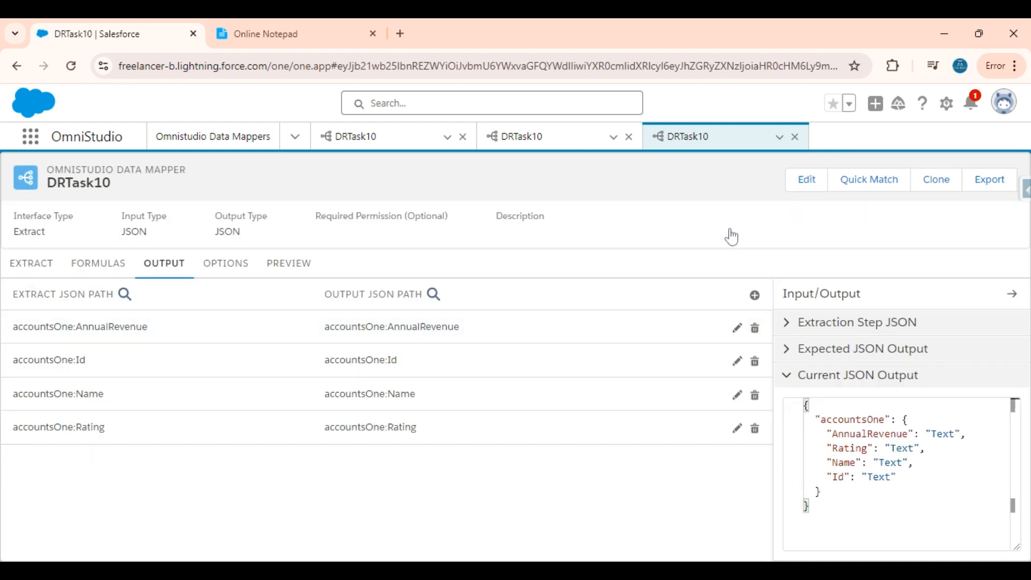
Map accountsOne:Industry to the output path accountsOne:Industry.
click(754, 296)
click(476, 354)
text(Indu)
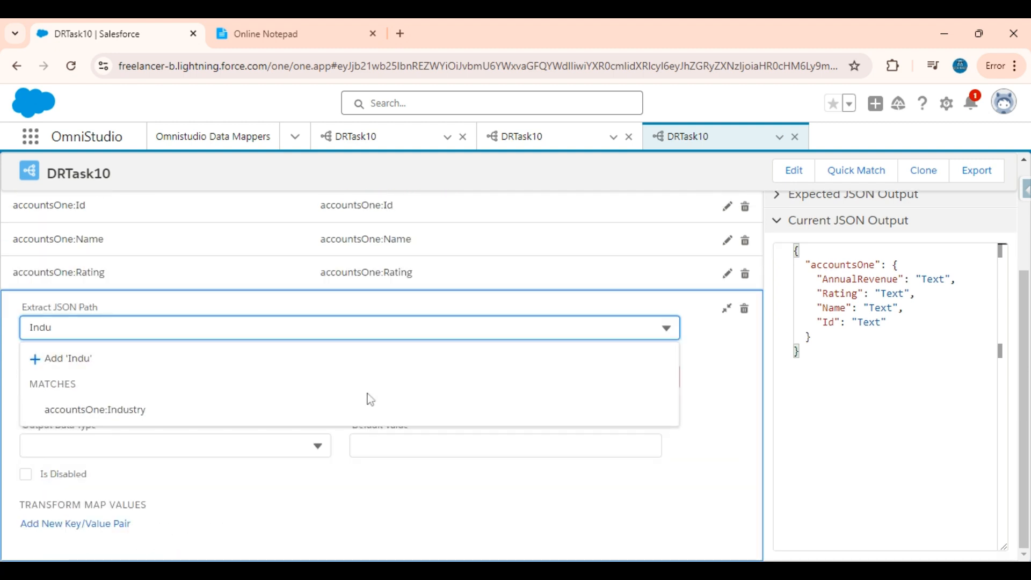
click(301, 409)
click(260, 259)
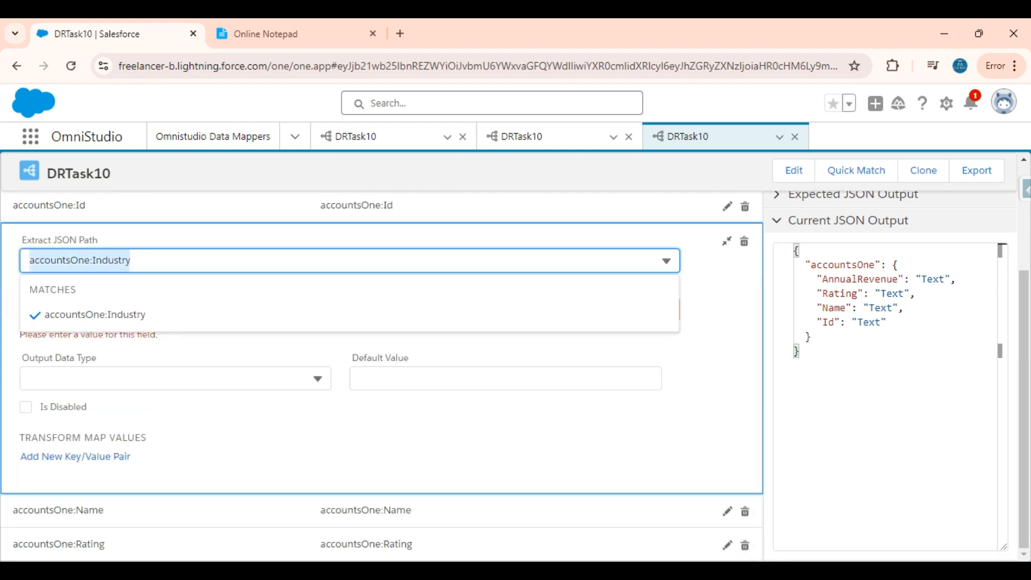
click(726, 314)
click(574, 313)
text(accountsOne:Industry)
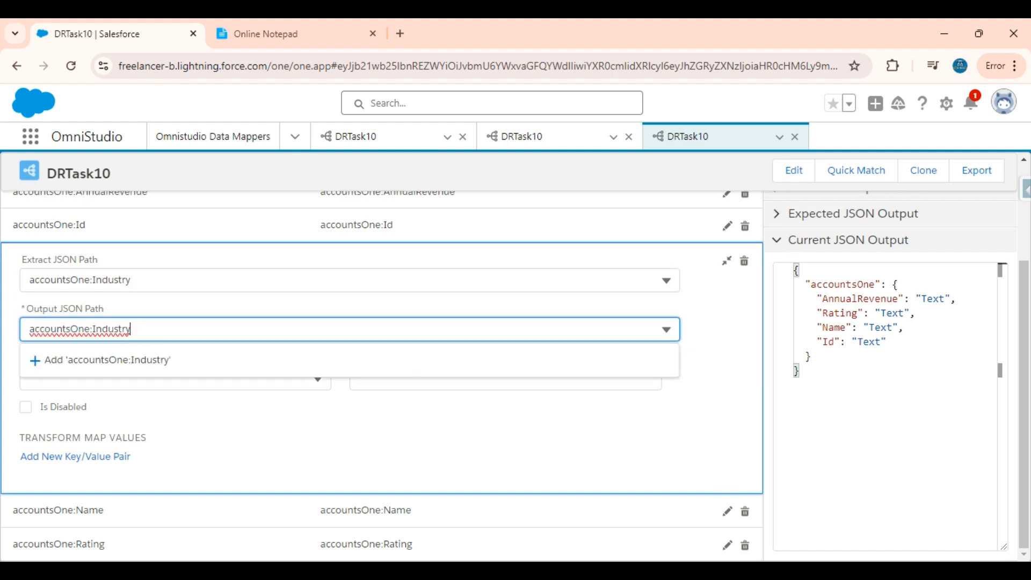
click(342, 362)
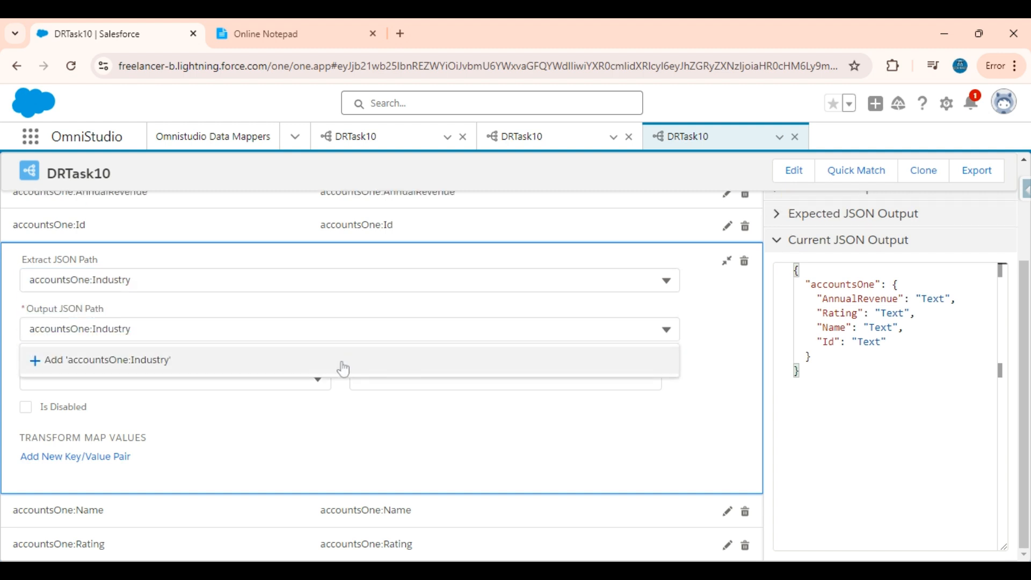
click(727, 260)
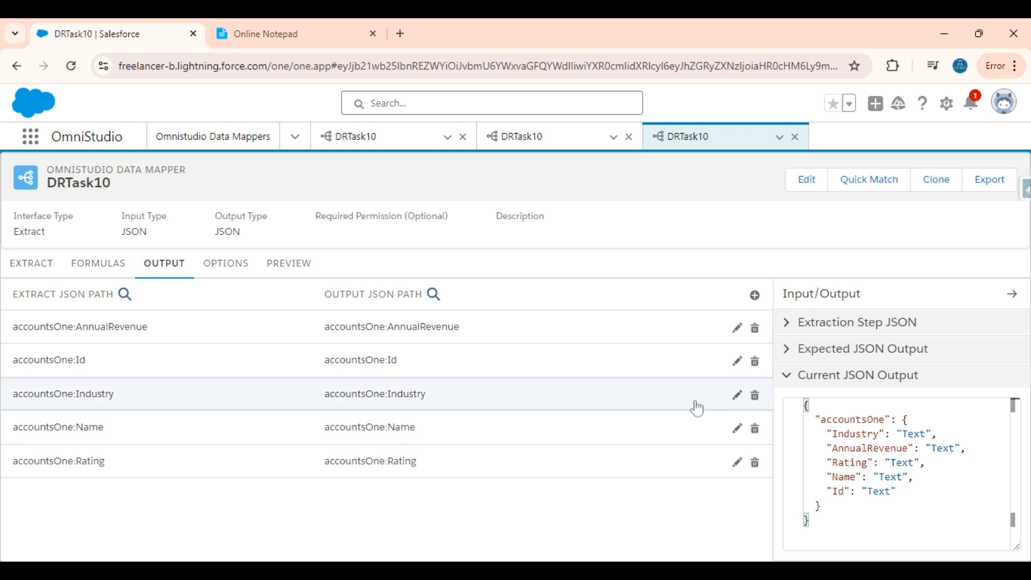
Map accountsOne:NumberOfEmployees to the output path accountsOne:NumberOfEmployees.
click(276, 23)
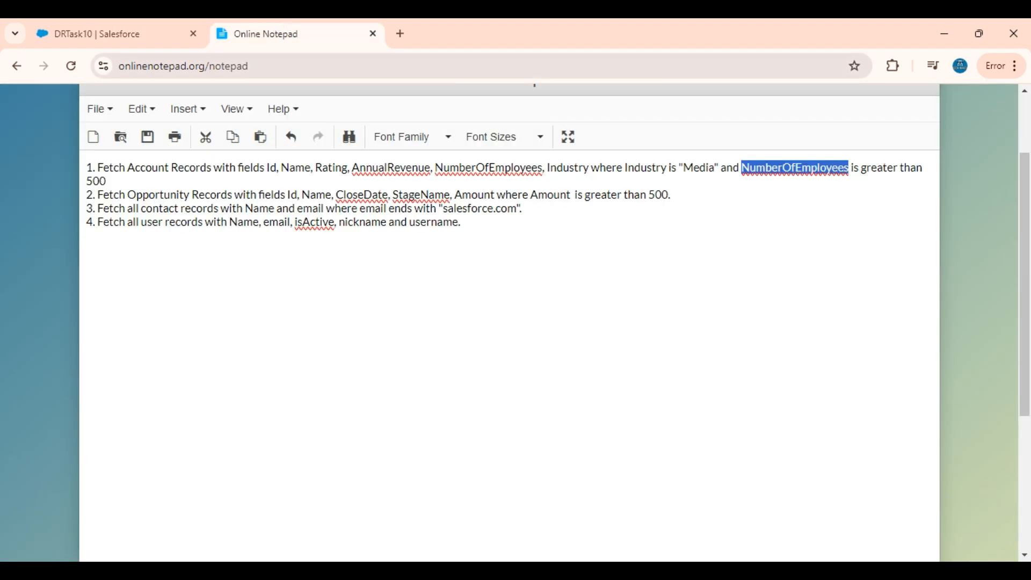
click(152, 23)
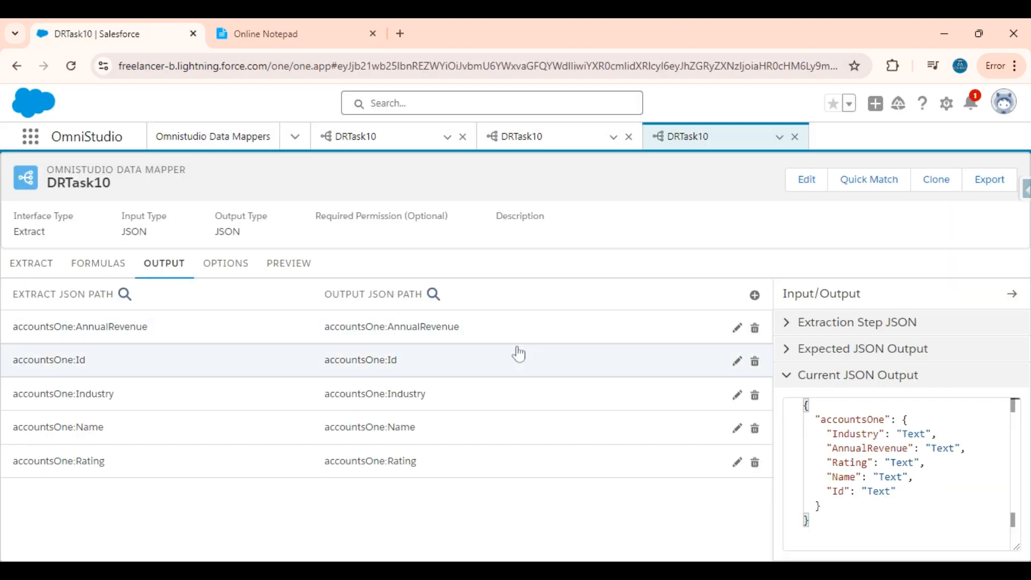
click(755, 295)
click(396, 341)
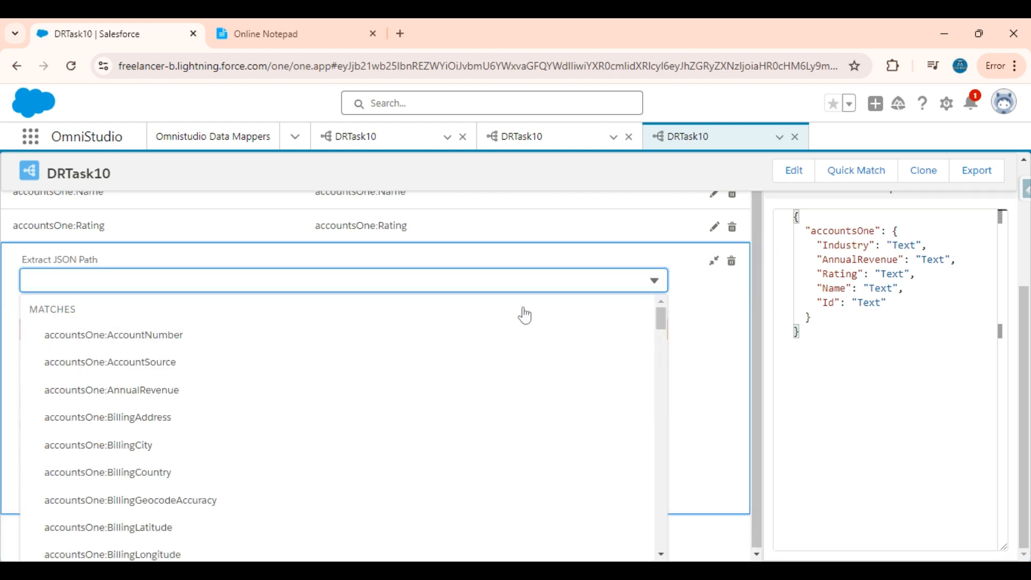
text(numb)
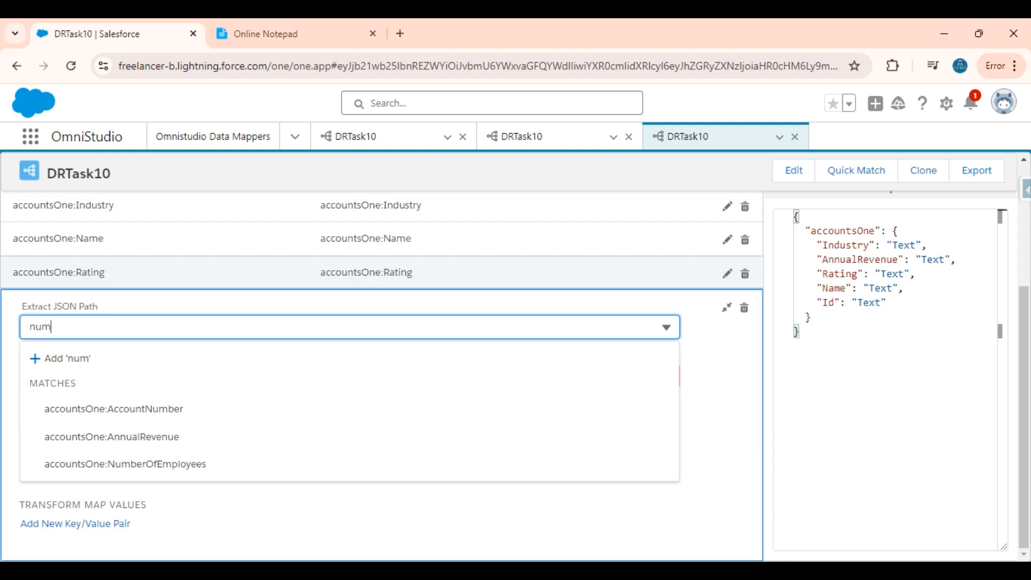
click(217, 451)
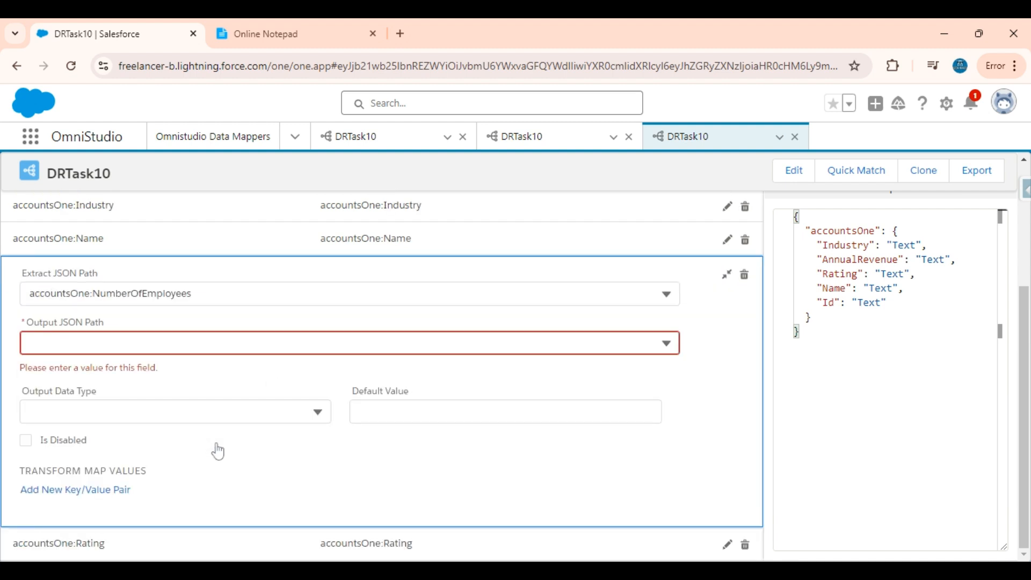
click(224, 306)
key(ctrl+c)
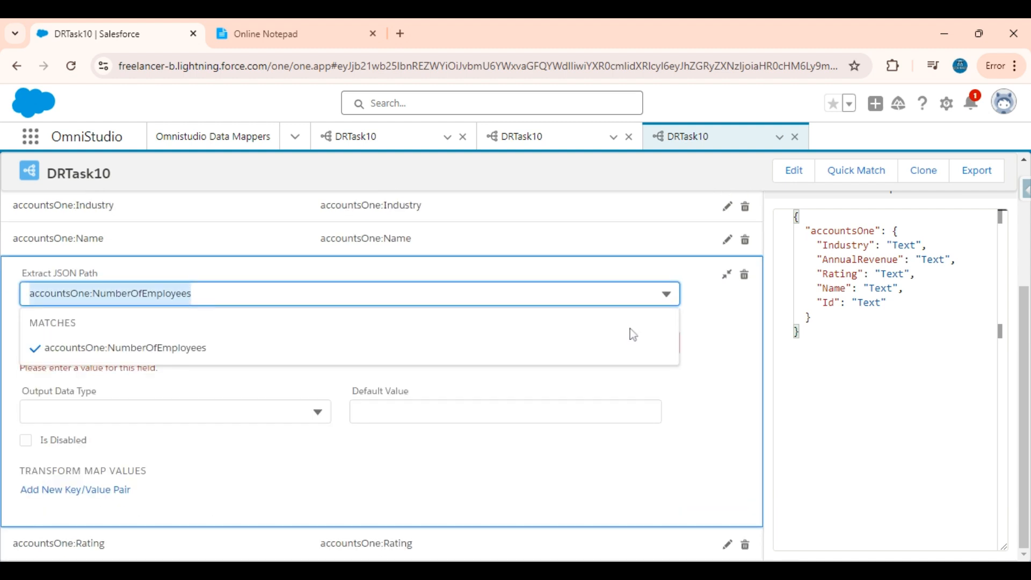
key(Tab)
key(ctrl+v)
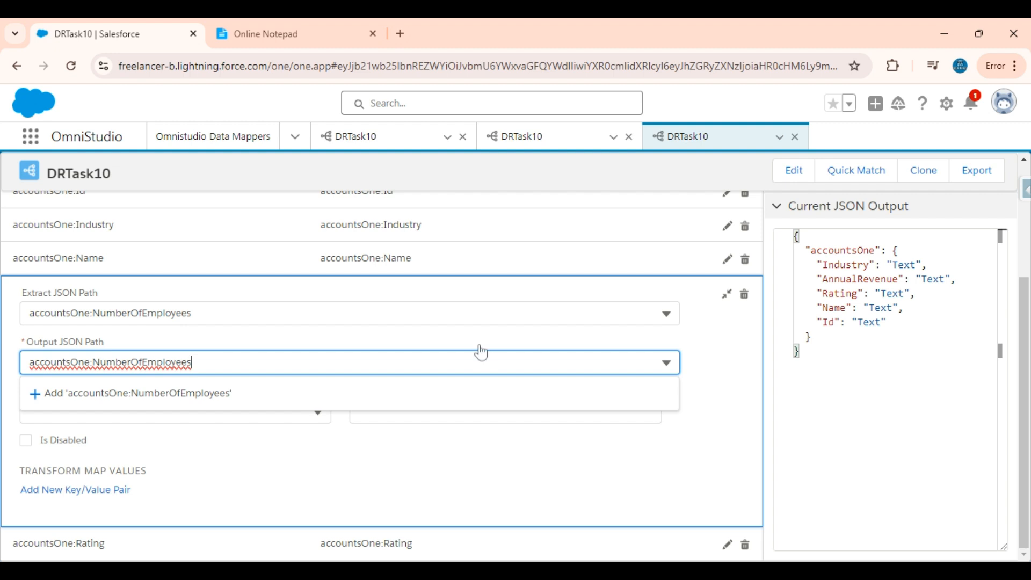
click(239, 401)
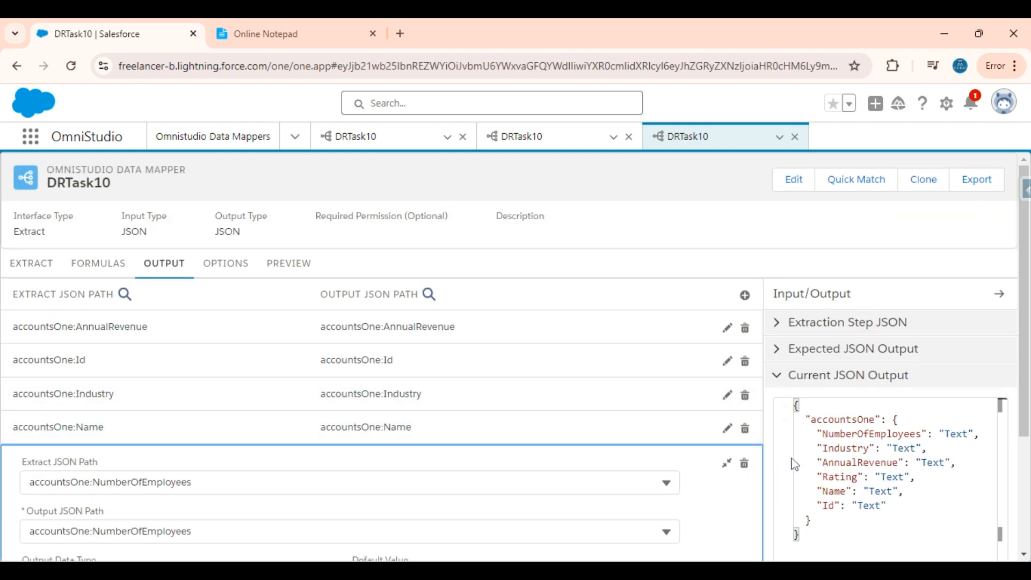
click(727, 463)
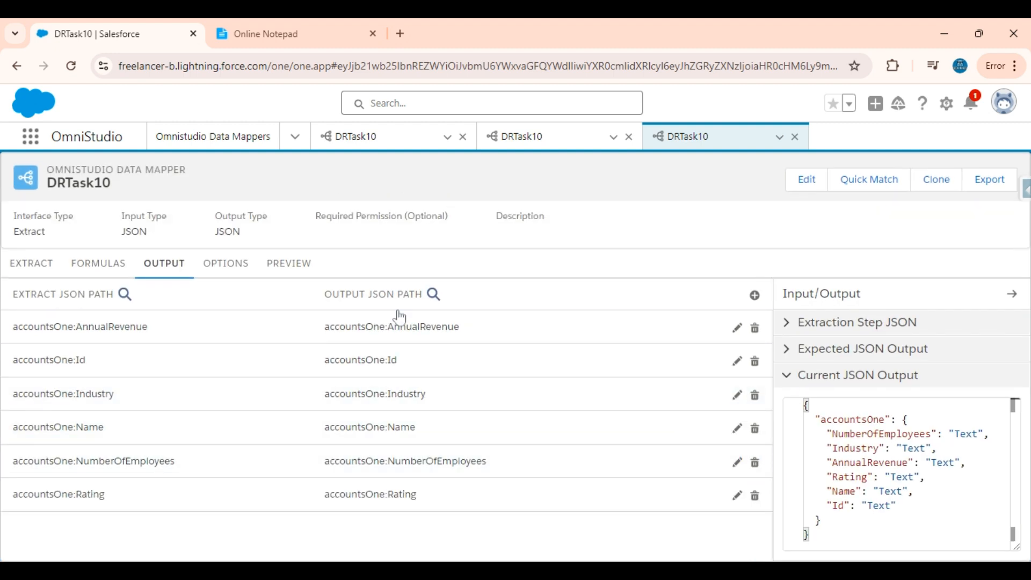
Execute the preview and inspect the returned accountsOne Media account with 14668 employees.
click(275, 262)
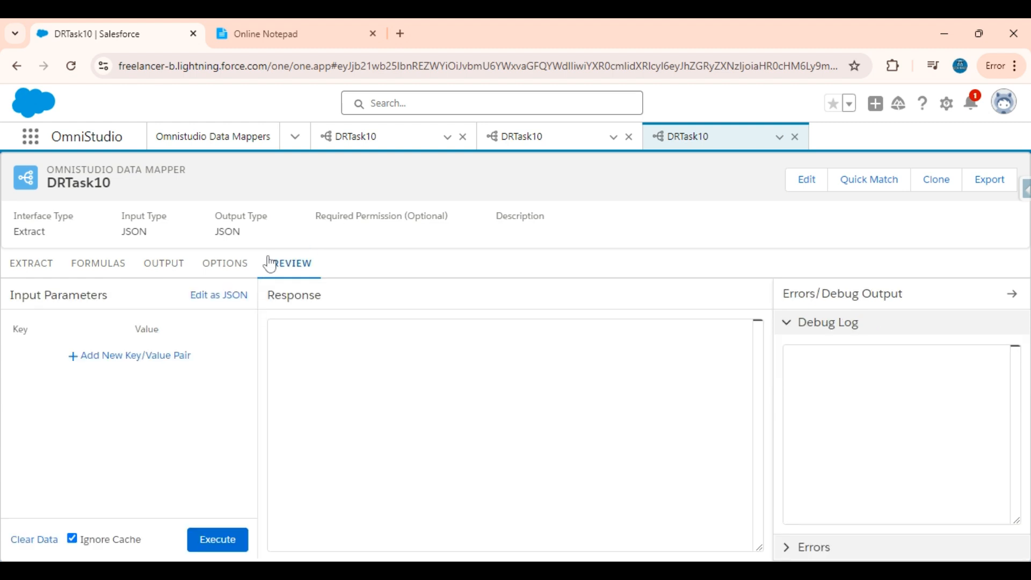
click(218, 542)
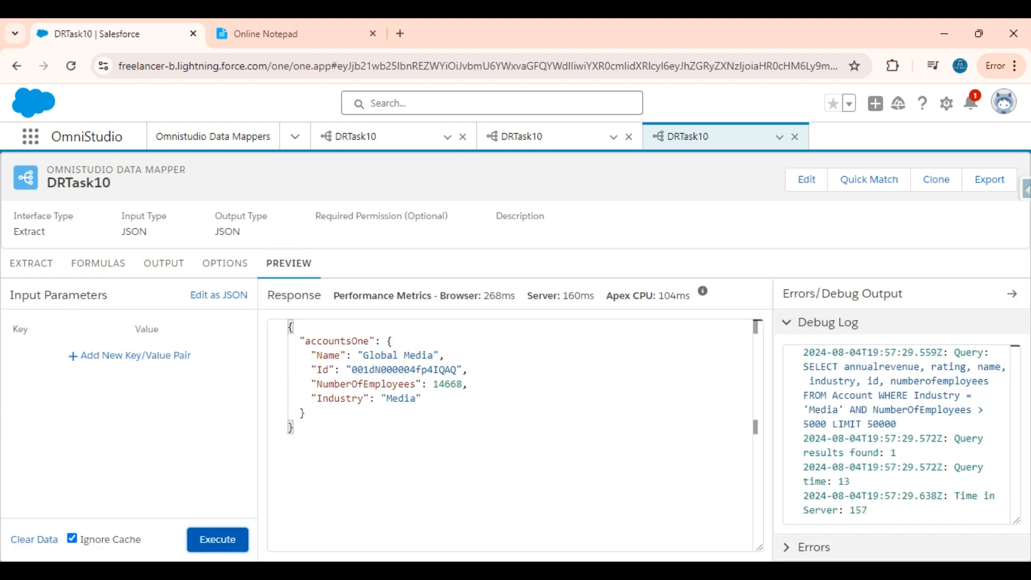
drag(305, 414, 387, 342)
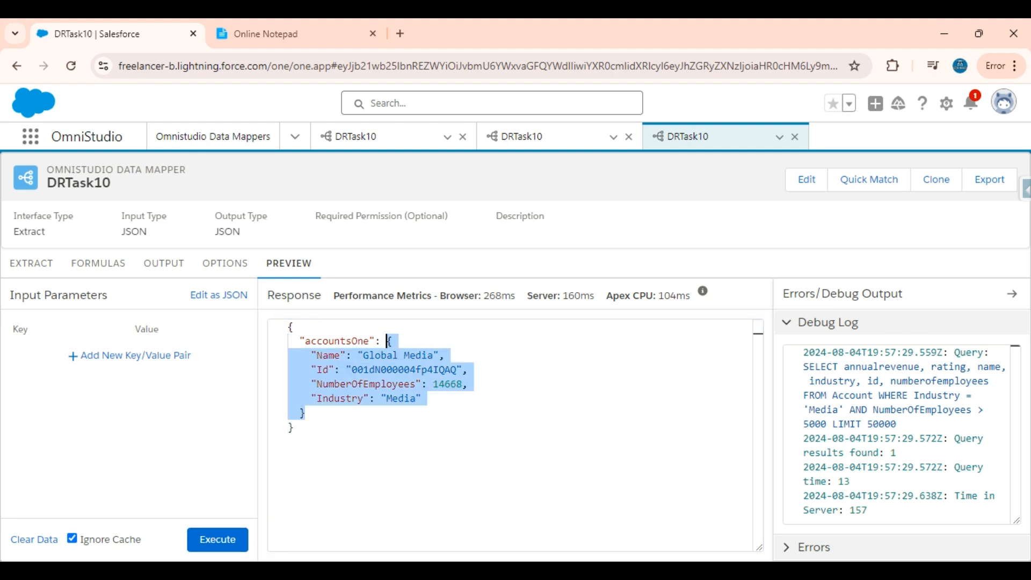
click(303, 412)
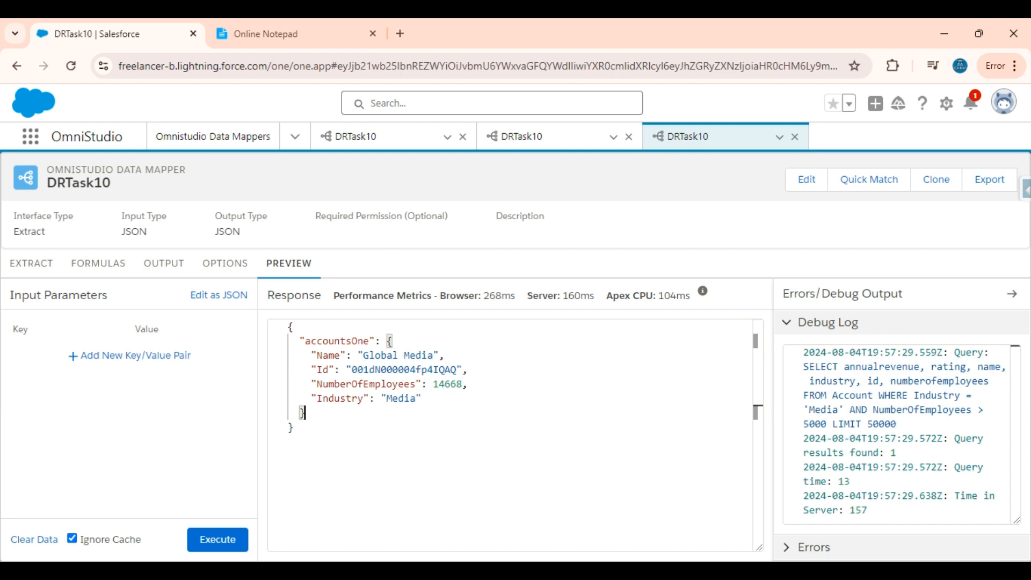
drag(381, 341, 304, 412)
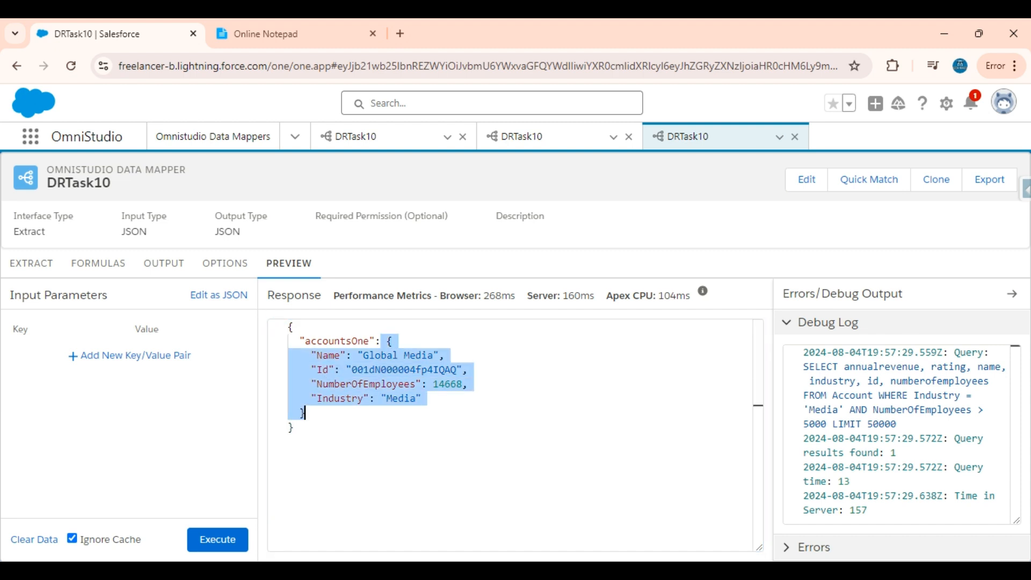
double_click(369, 342)
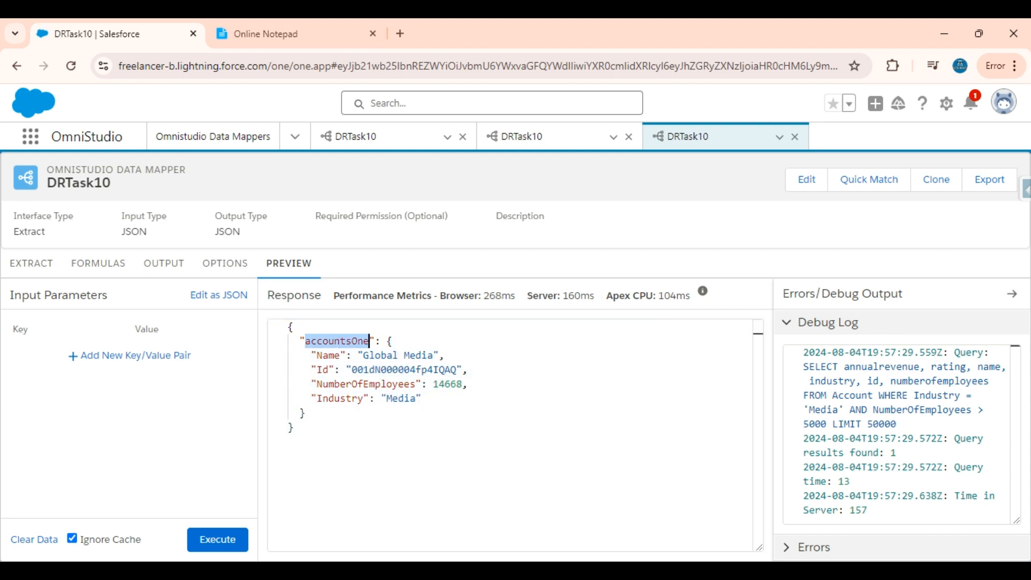
drag(387, 342, 304, 413)
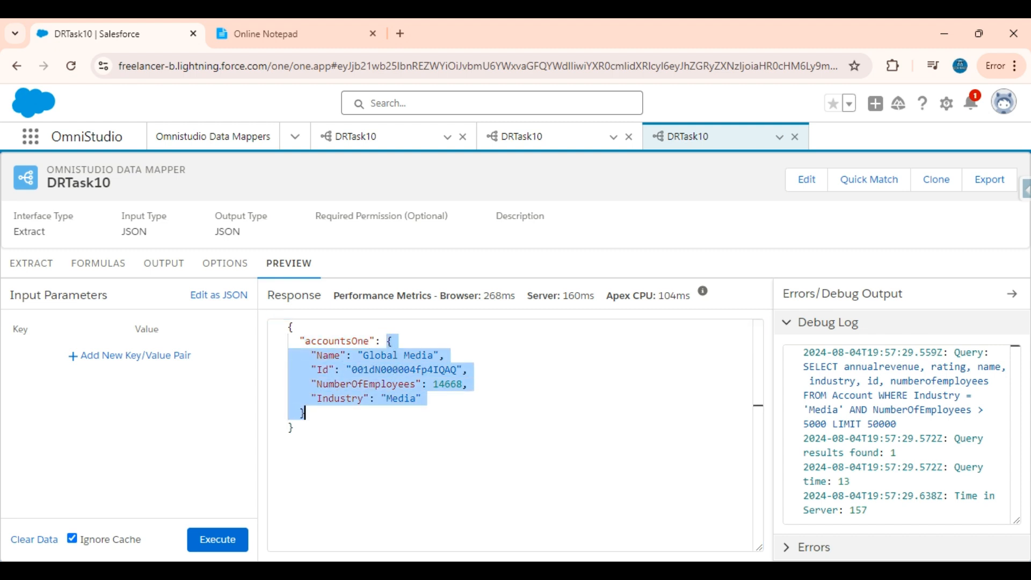
click(305, 412)
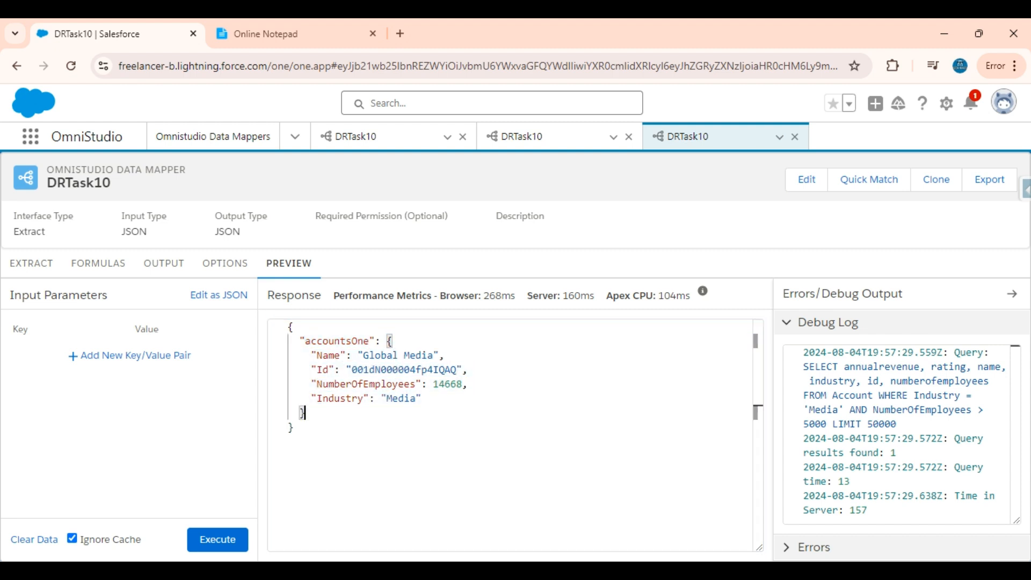
Compare the preview with the notes, then reopen the Account step's Industry and NumberOfEmployees filters.
click(30, 266)
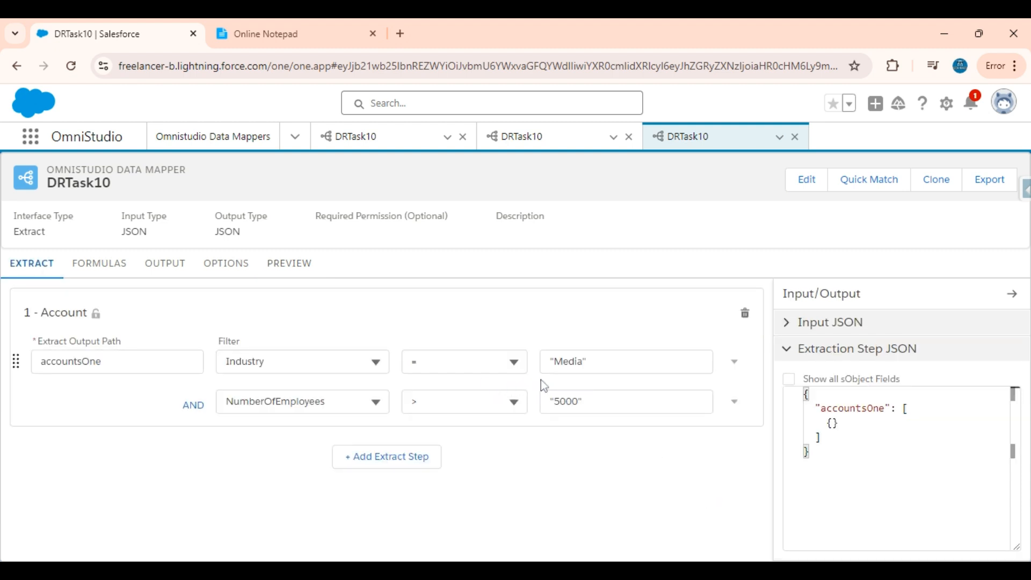
click(290, 266)
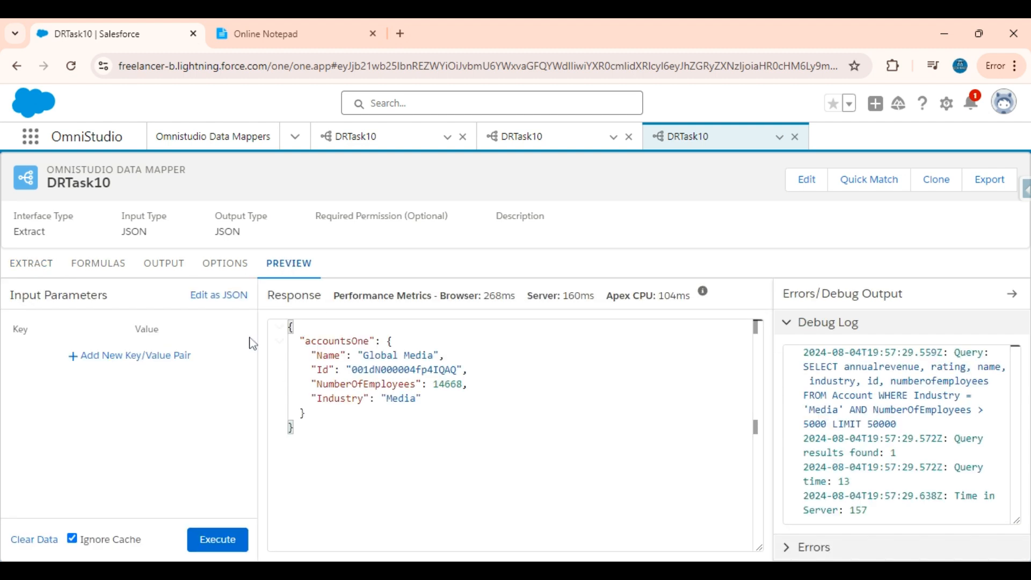
click(287, 32)
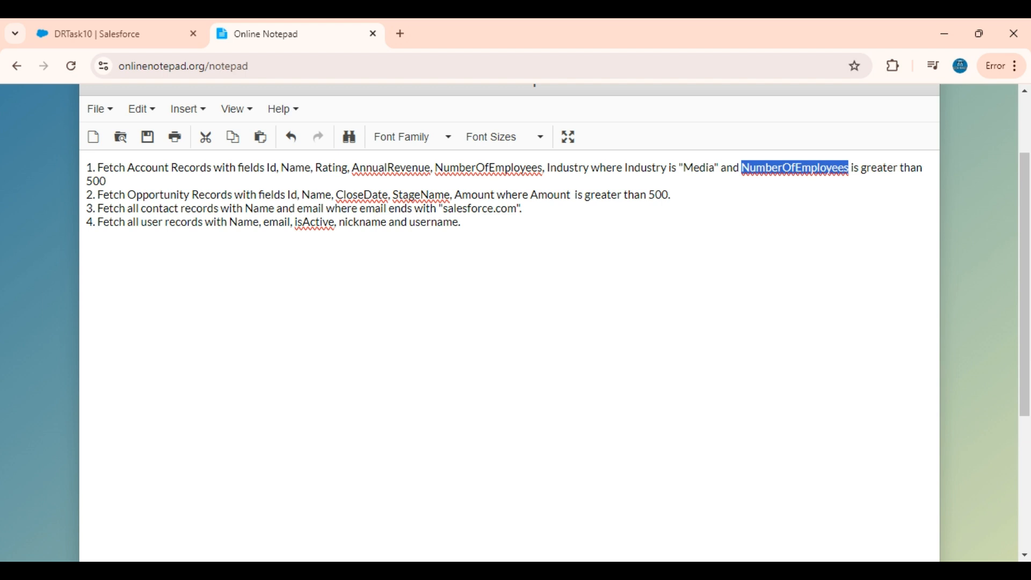
click(672, 195)
click(110, 33)
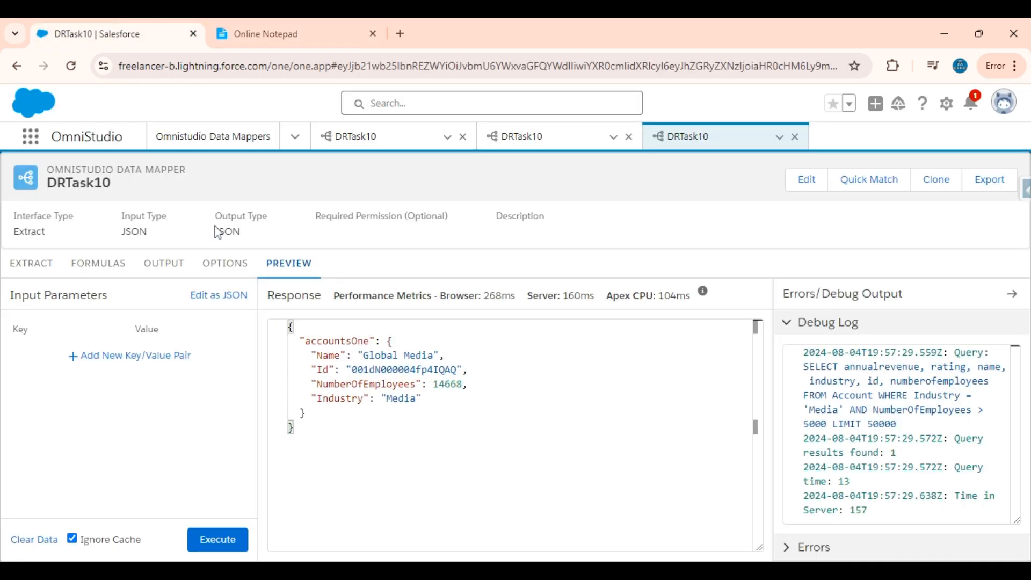
click(31, 263)
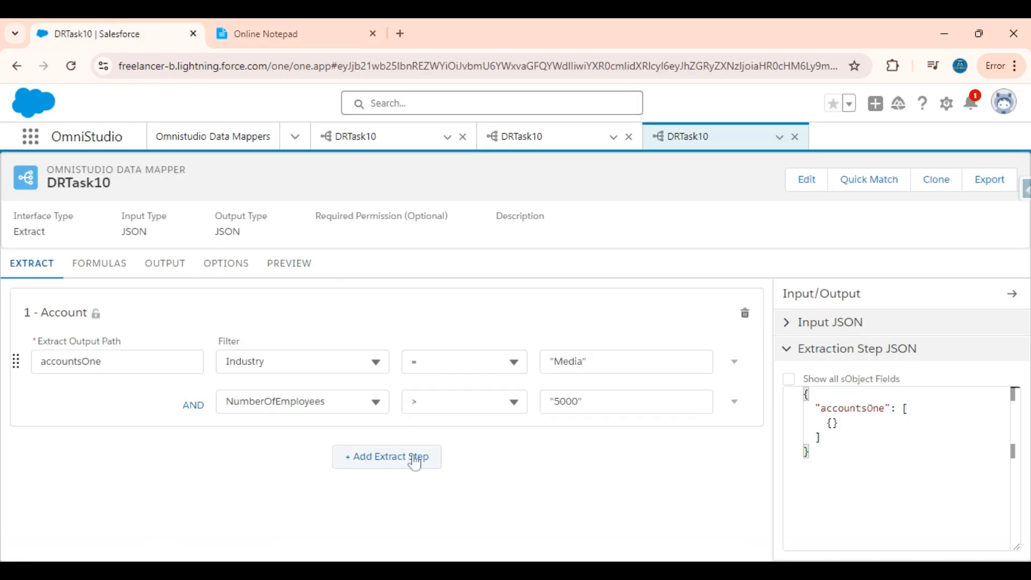
Add a second extract step on Opportunity with output path oppsTwo, replacing the wrongly chosen object.
click(390, 469)
scroll(279, 470, down, 3)
click(243, 424)
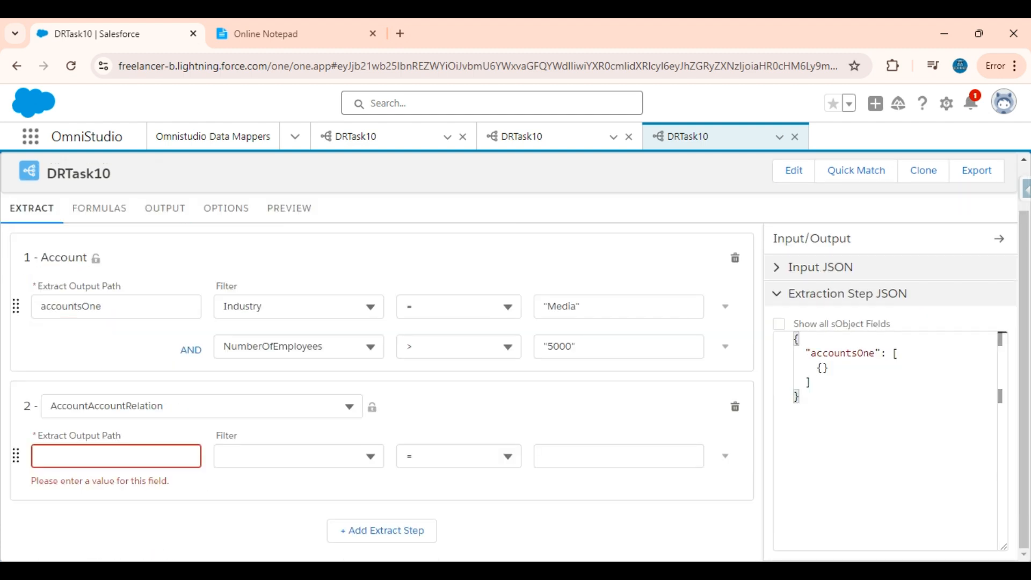
click(236, 406)
key(ctrl+a)
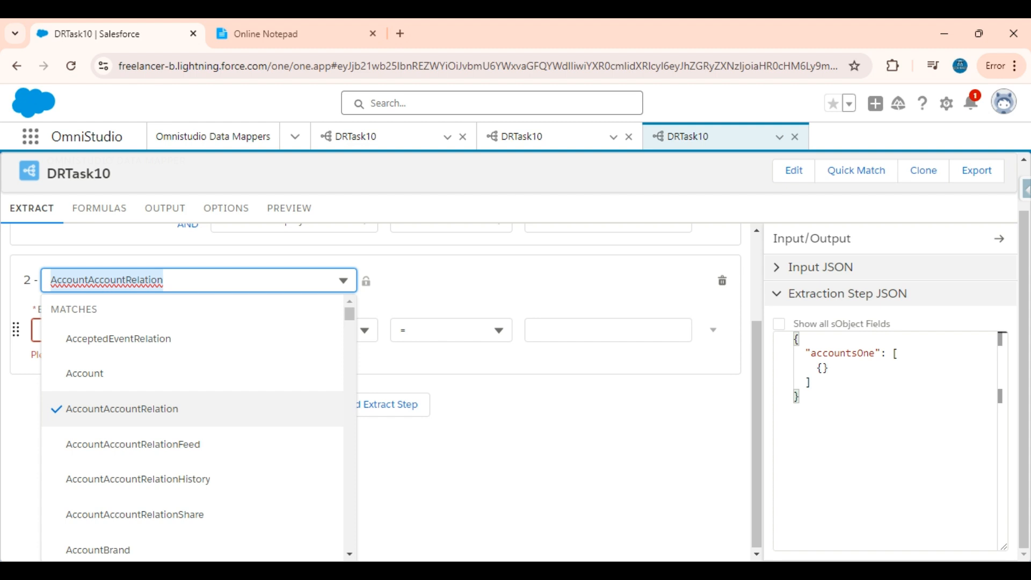
key(BackSpace)
text(o)
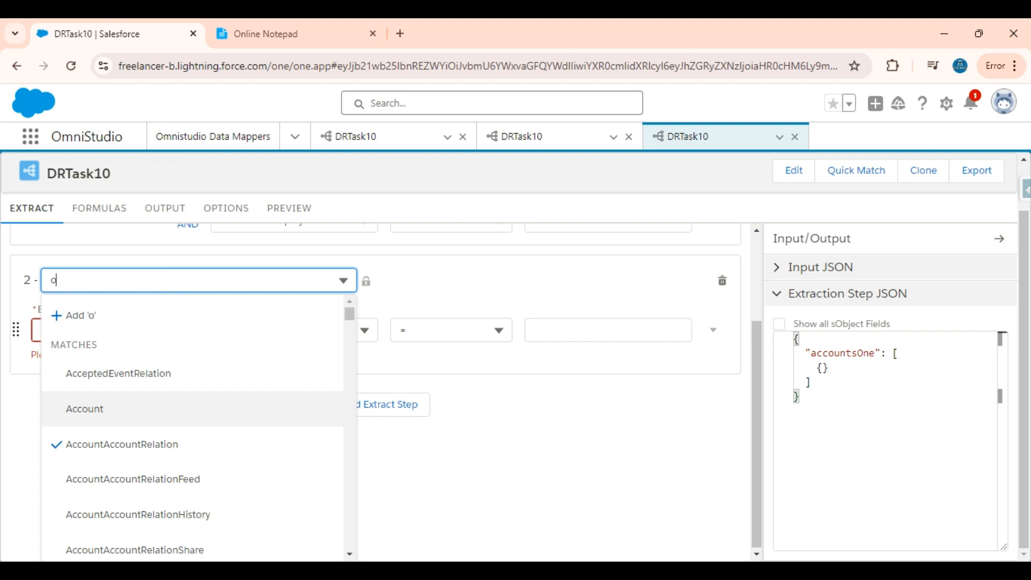
text(pportuni)
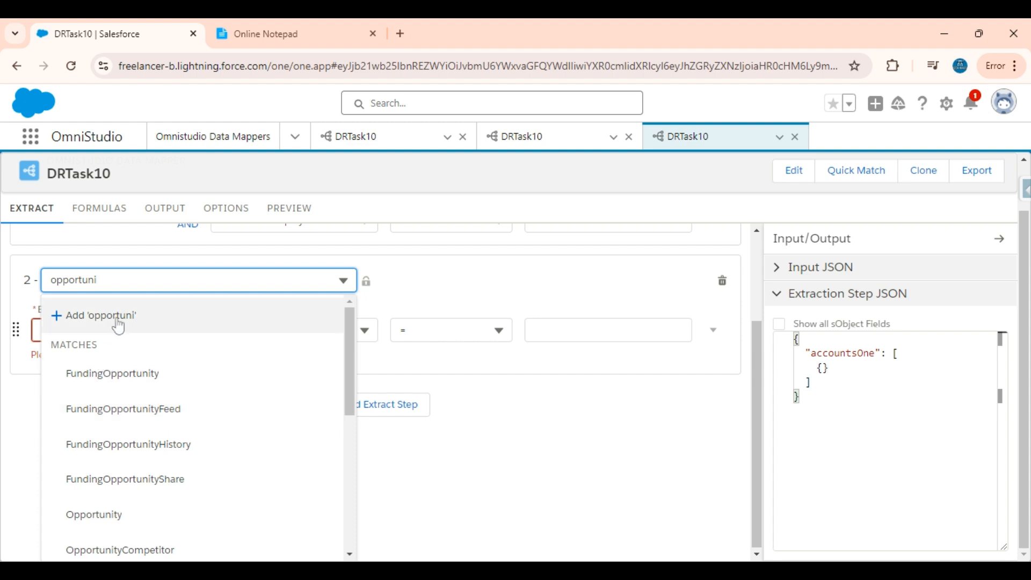
scroll(138, 432, down, 2)
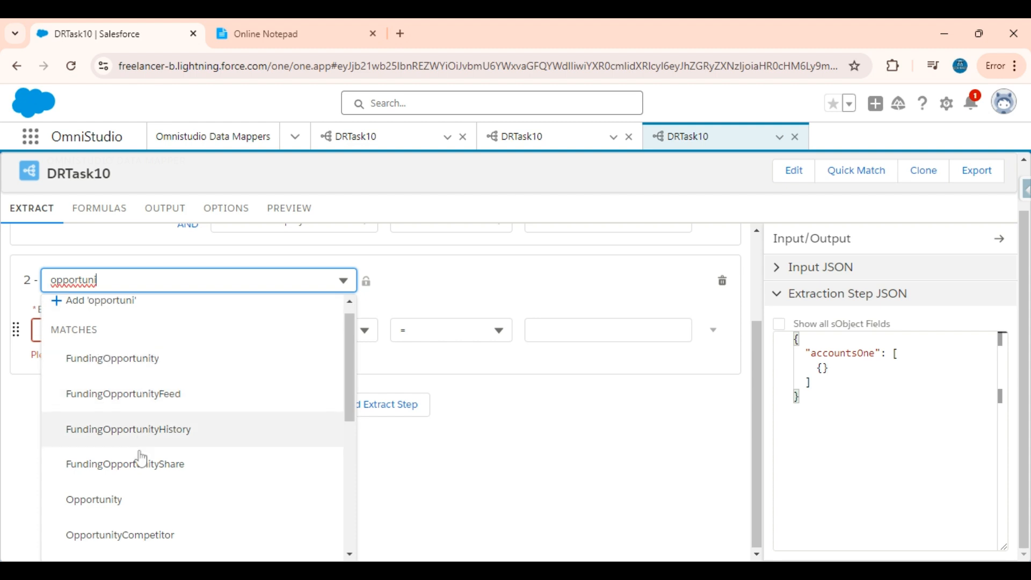
click(107, 464)
click(102, 457)
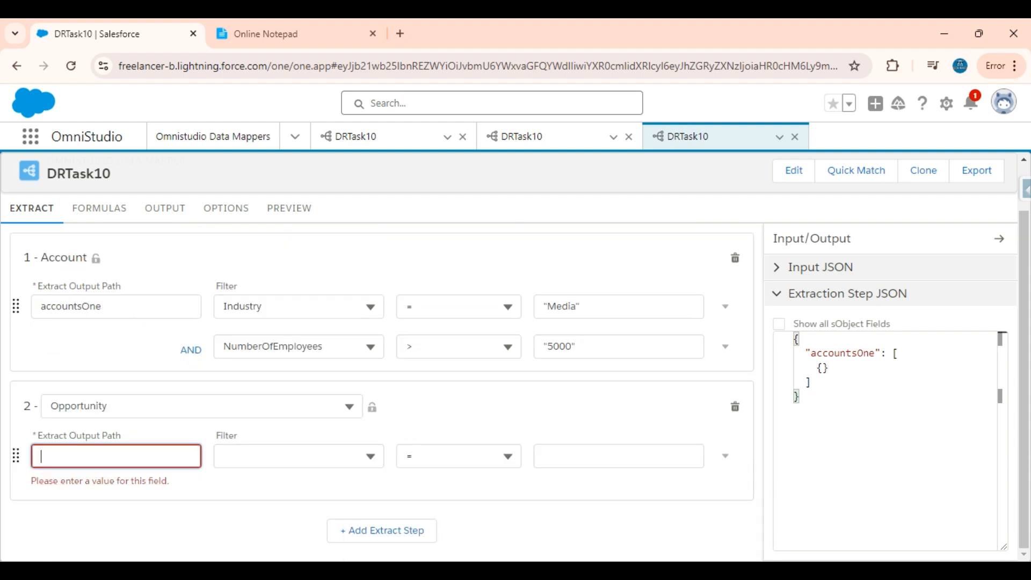
text(oppsTwo)
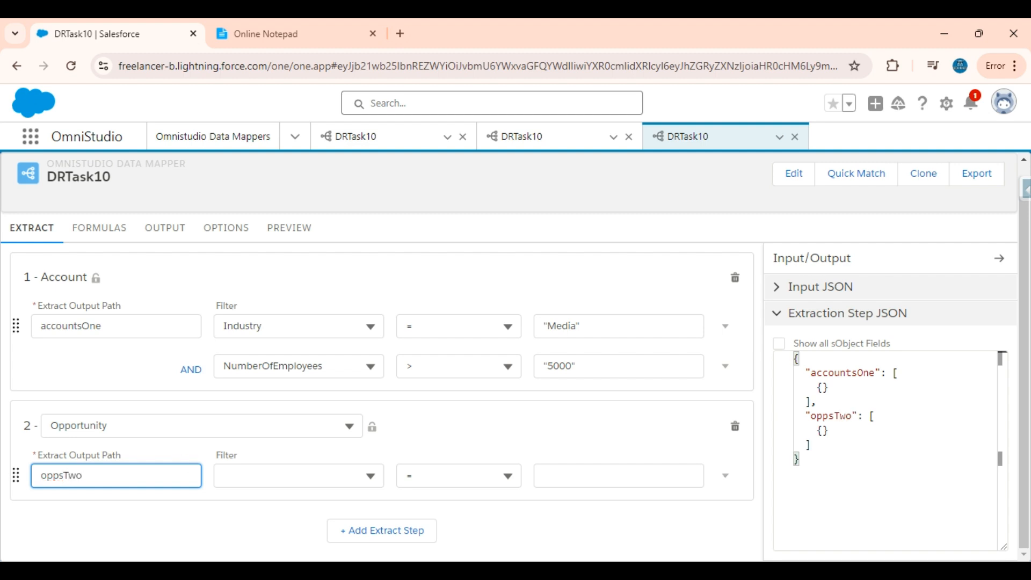
key(ctrl+a)
Filter the Opportunity step to Amount greater than 500.
click(298, 25)
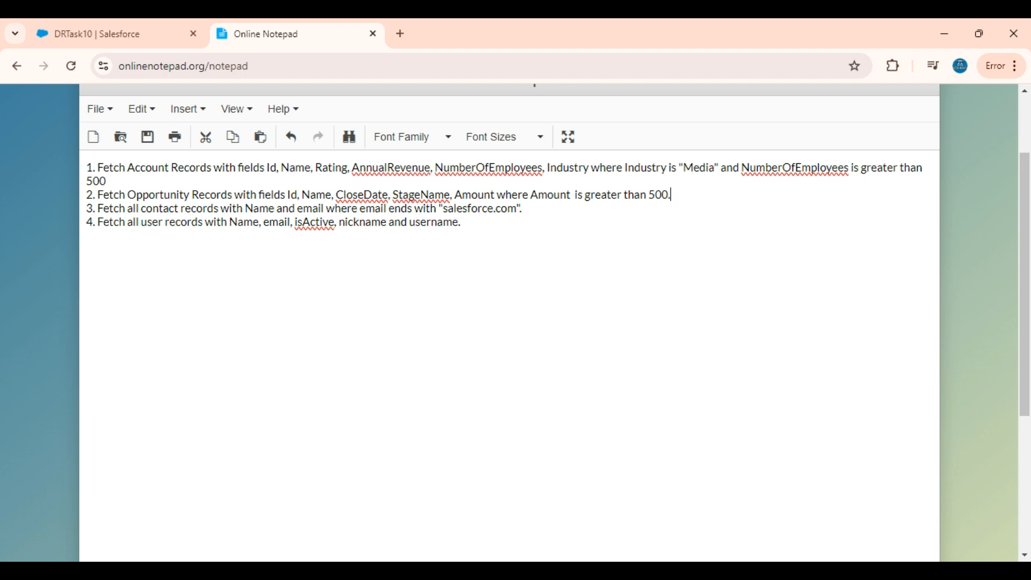
click(103, 26)
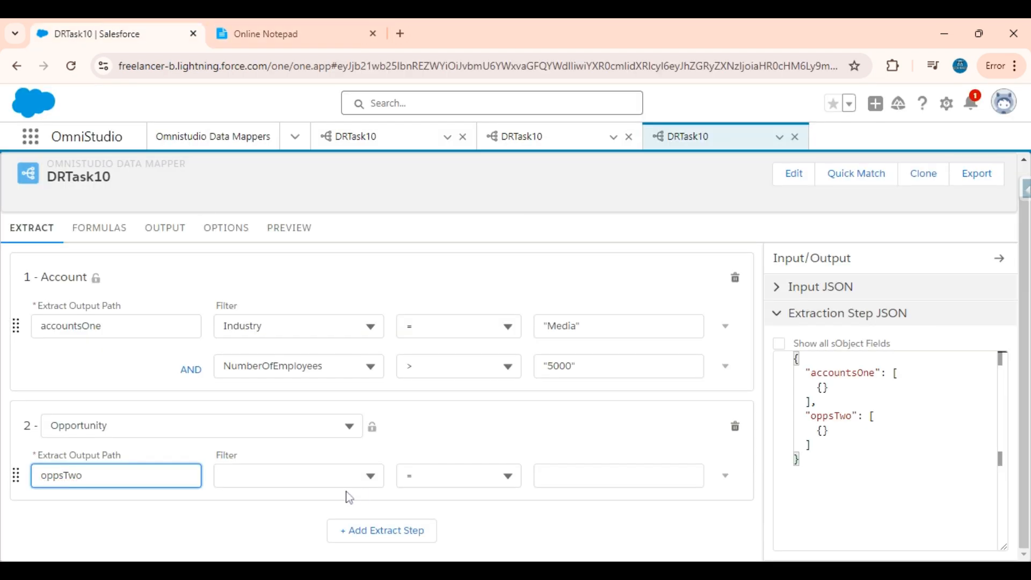
click(344, 472)
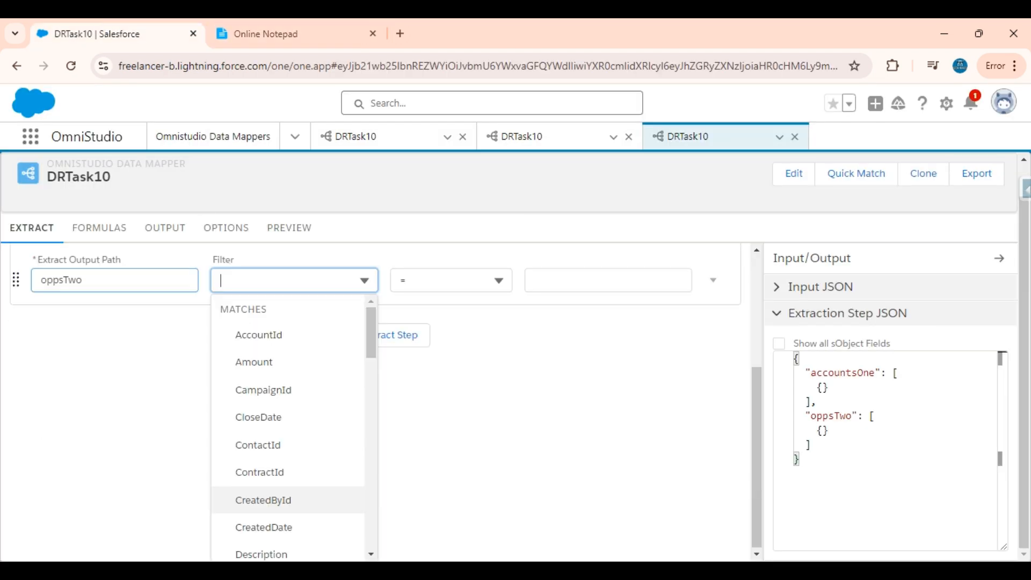
click(272, 362)
click(456, 475)
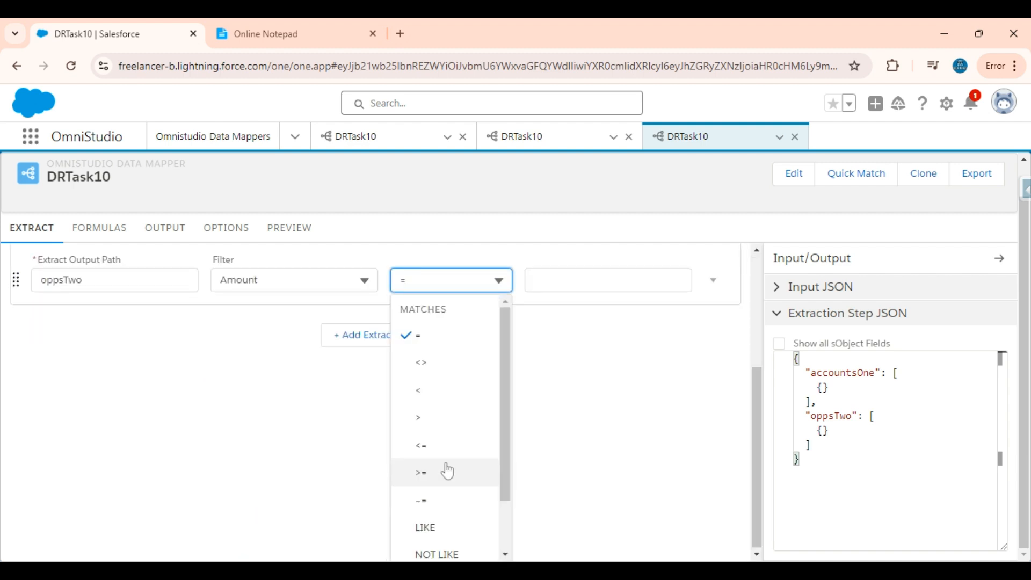
click(429, 422)
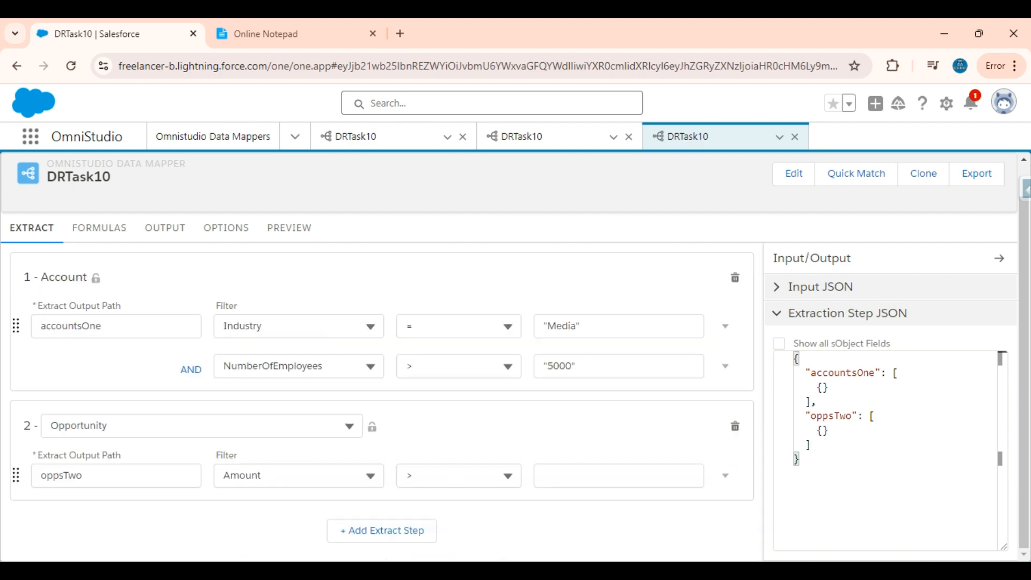
click(619, 476)
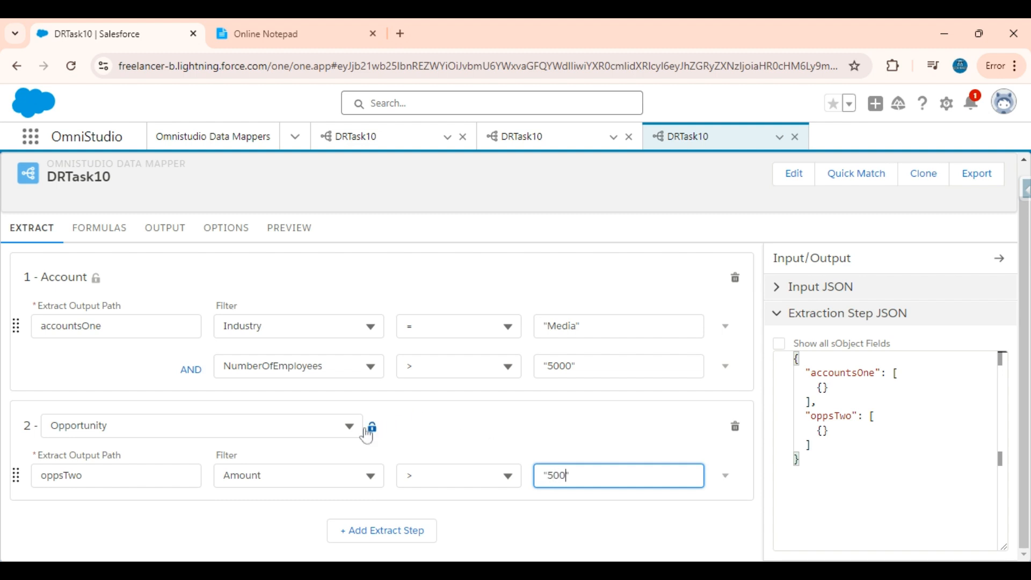
click(170, 248)
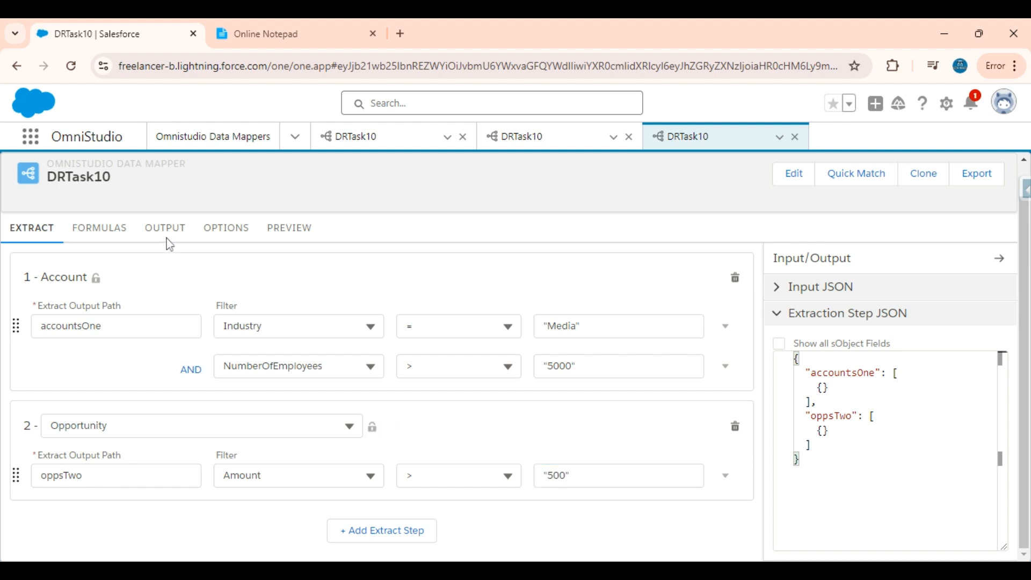
click(163, 237)
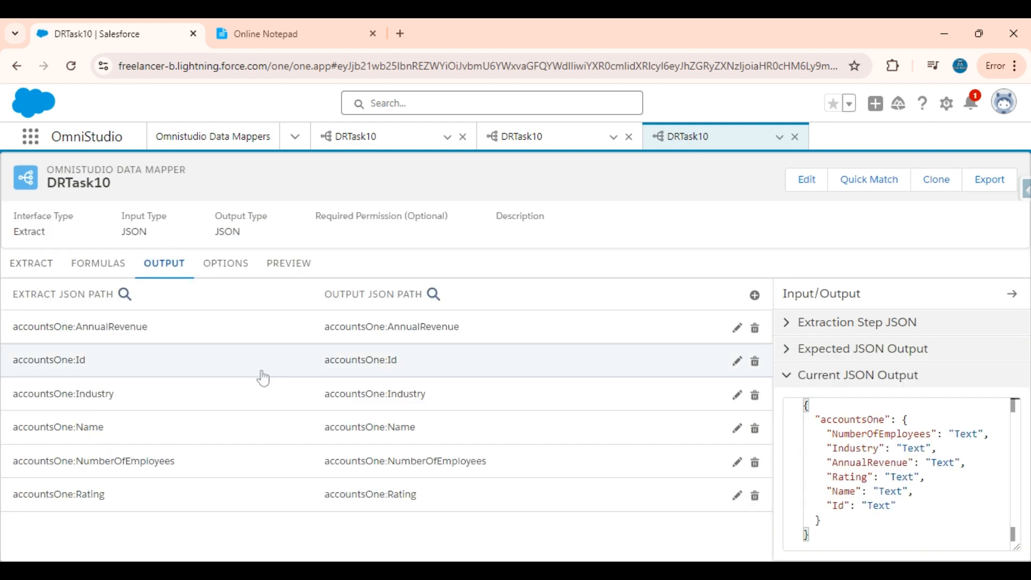
Add an output mapping whose Extract JSON Path is oppsTwo:Id.
click(755, 295)
click(280, 24)
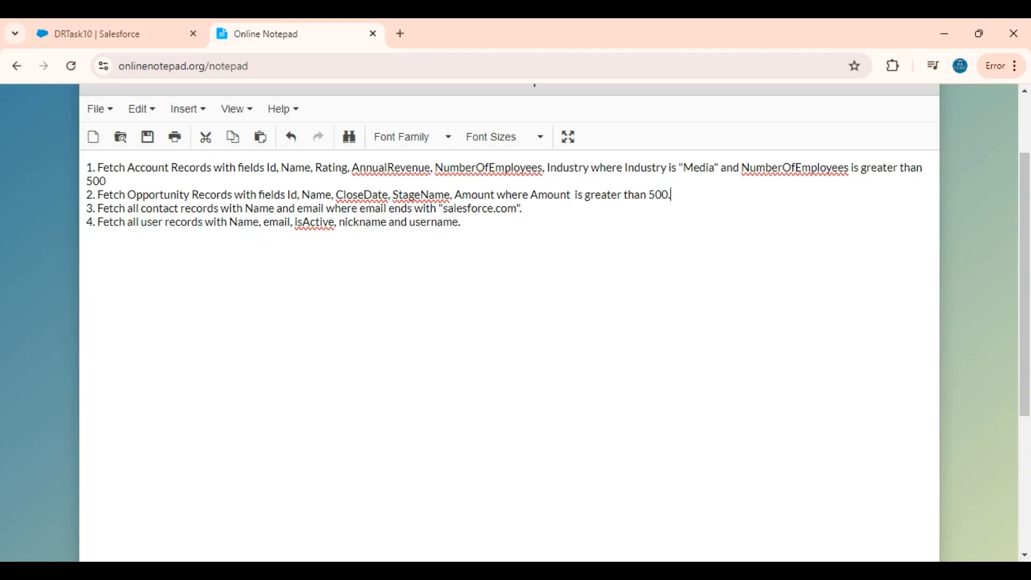
drag(286, 195, 497, 195)
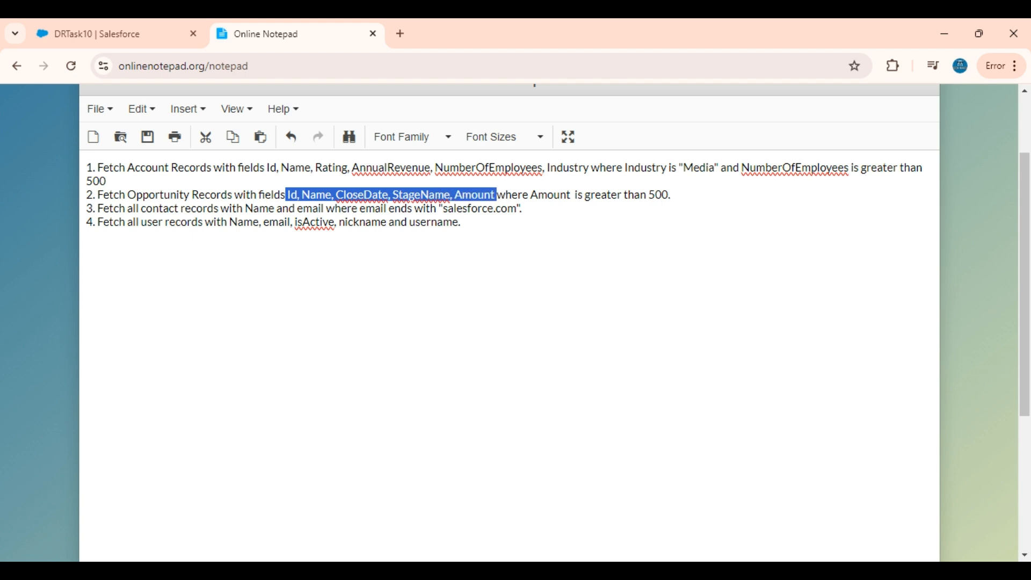
click(65, 28)
click(258, 348)
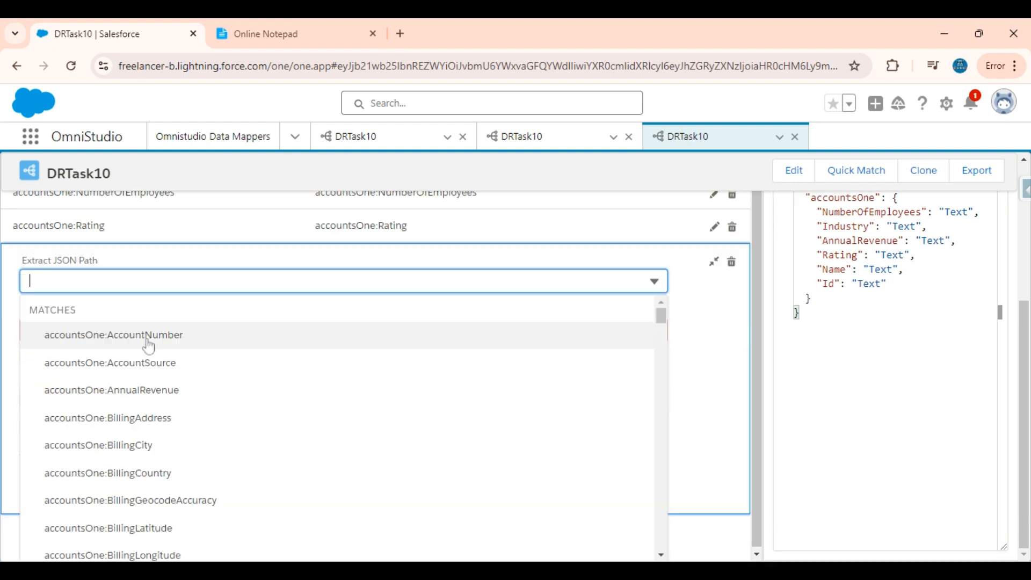
text(Id)
scroll(145, 360, down, 5)
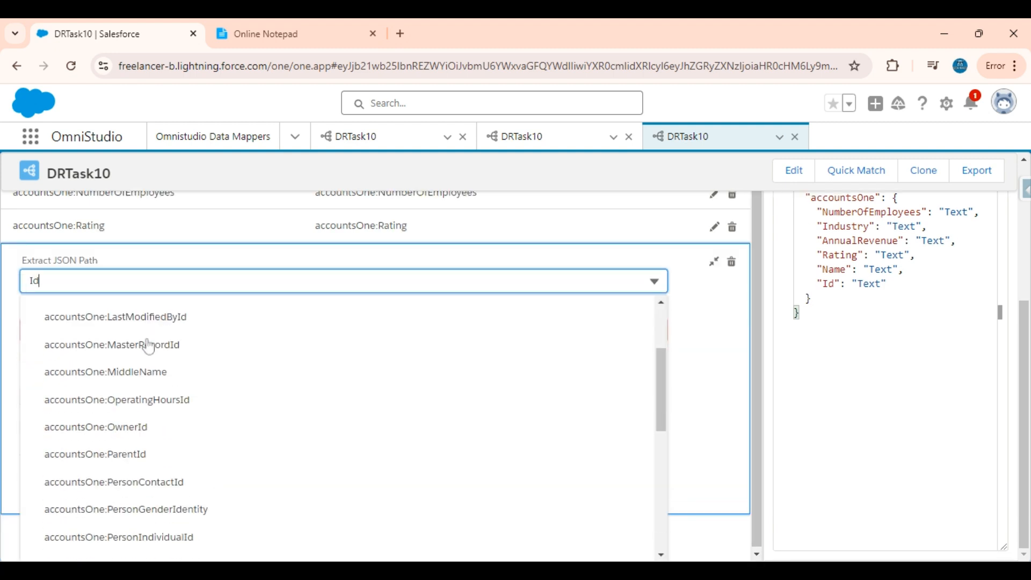
scroll(134, 408, down, 2)
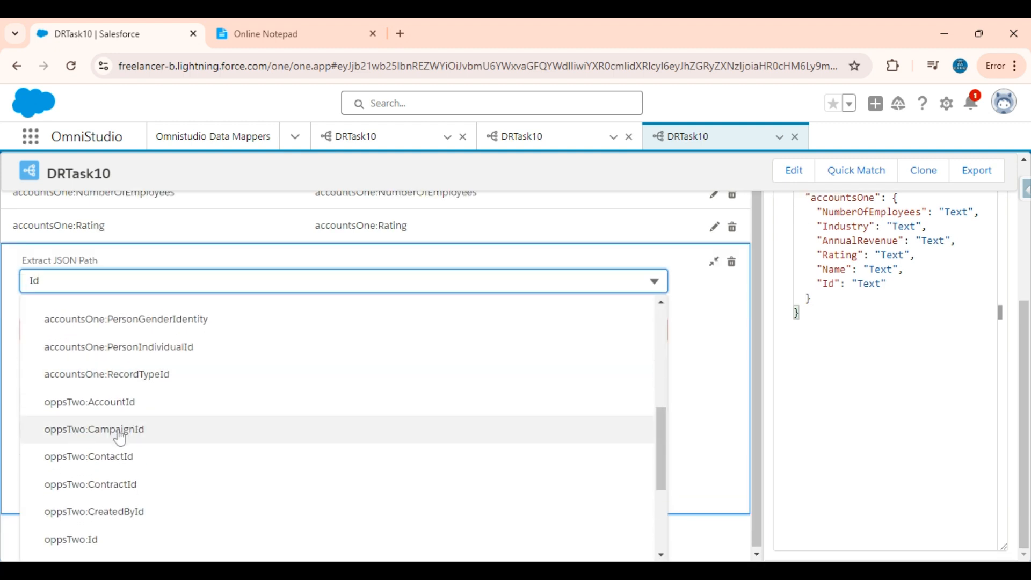
click(90, 543)
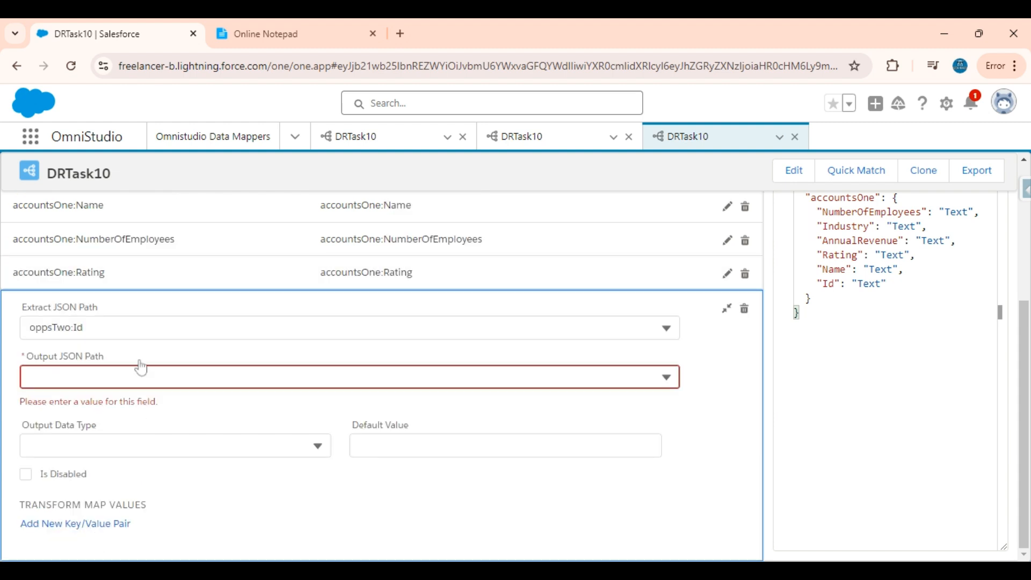
Set that mapping's Output JSON Path to oppsTwo:Id.
click(138, 335)
key(ctrl+a)
key(ctrl+c)
click(704, 384)
click(706, 342)
click(617, 376)
key(ctrl+v)
click(322, 429)
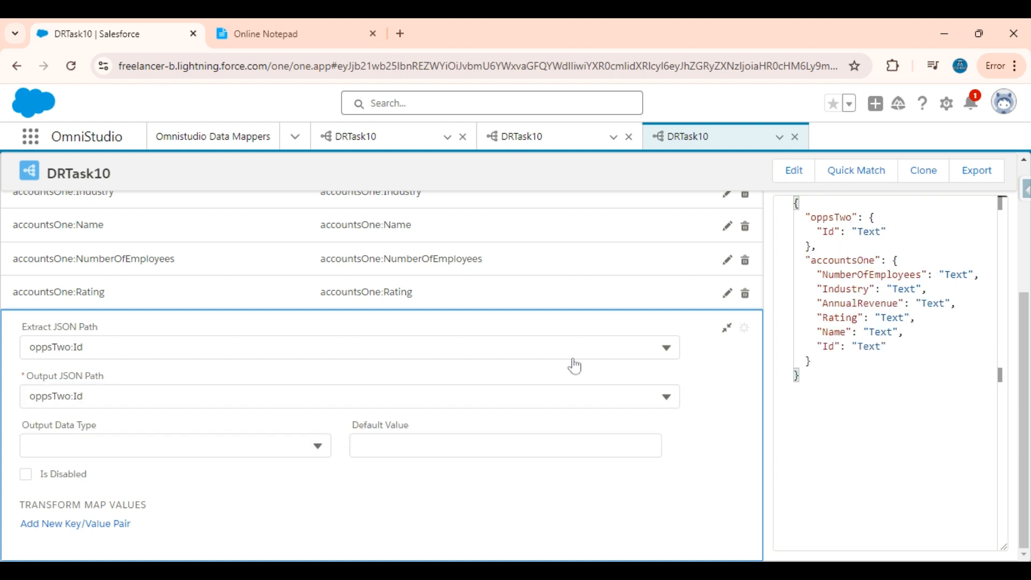
click(736, 328)
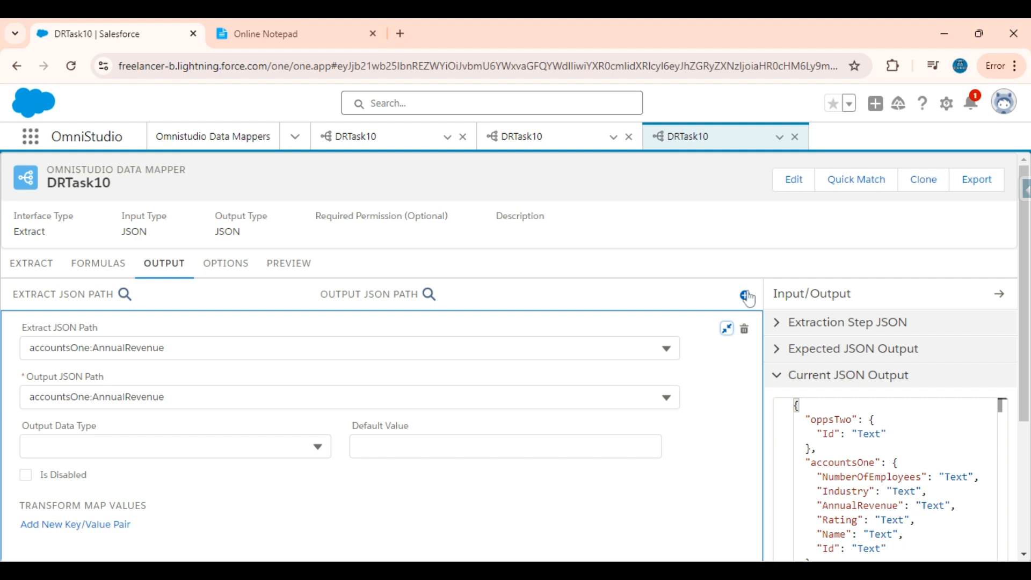
click(744, 297)
Map oppsTwo:Name to the output path oppsTwo:Name.
click(344, 355)
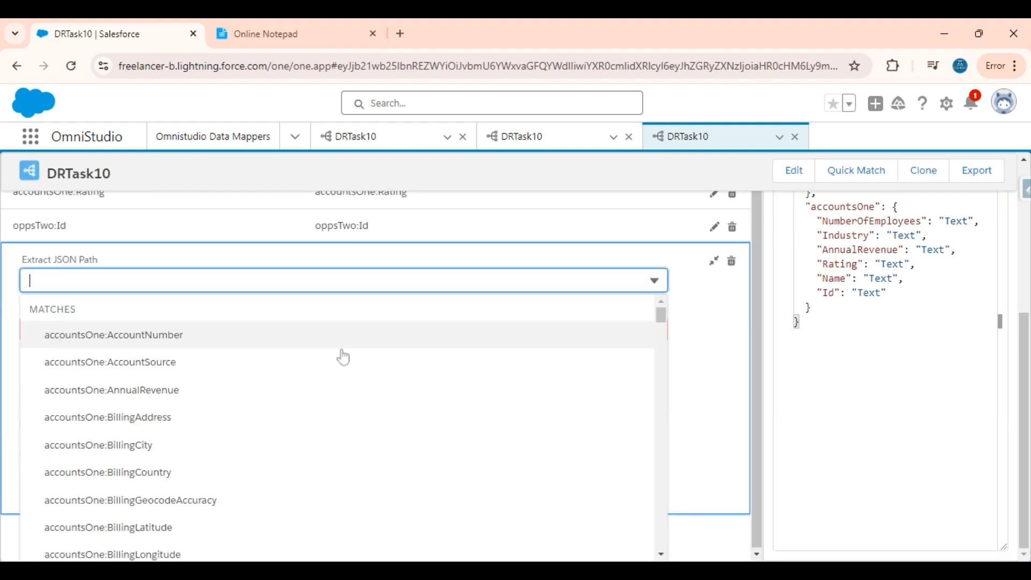
text(Name)
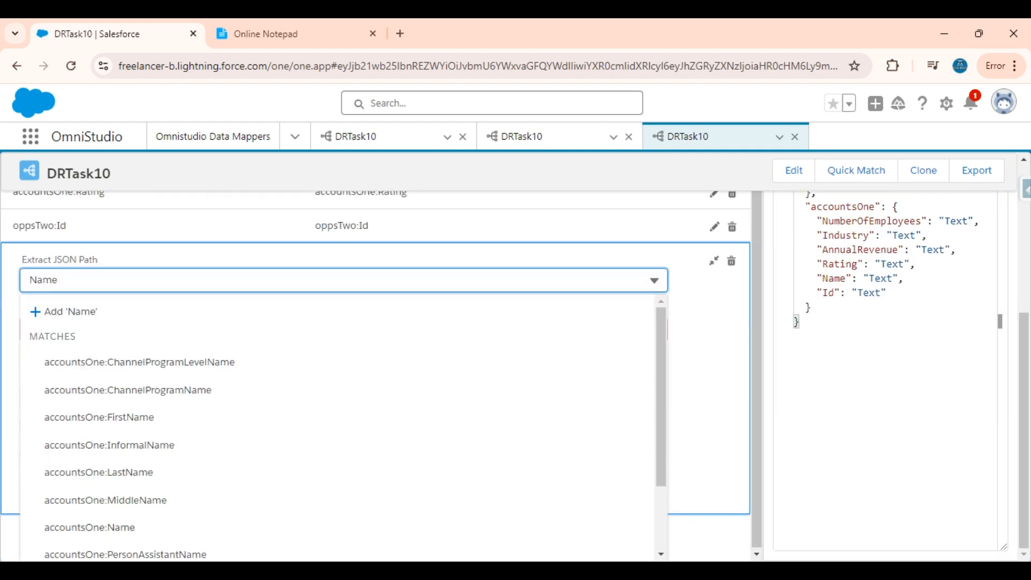
scroll(150, 462, down, 3)
click(161, 517)
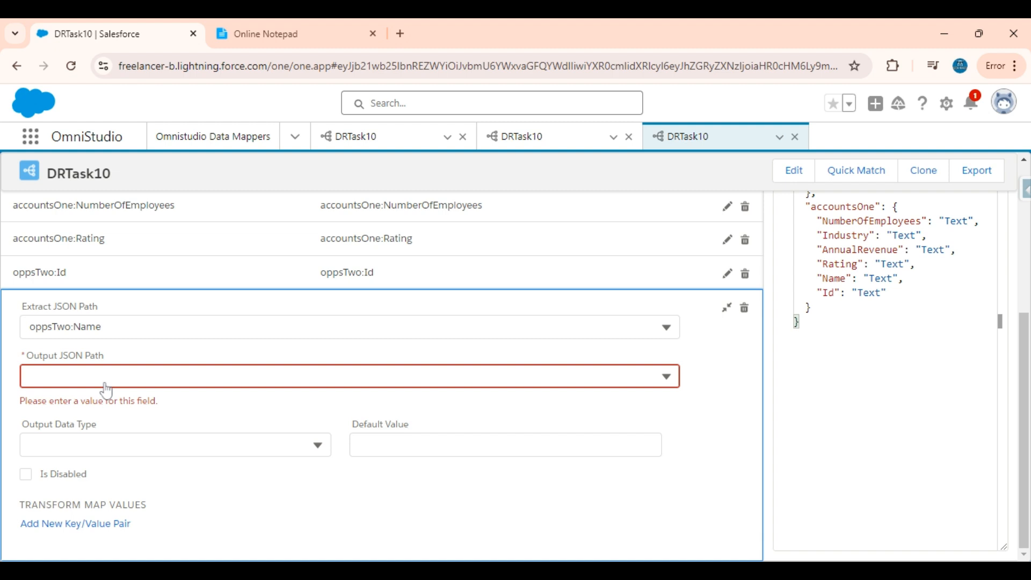
click(110, 328)
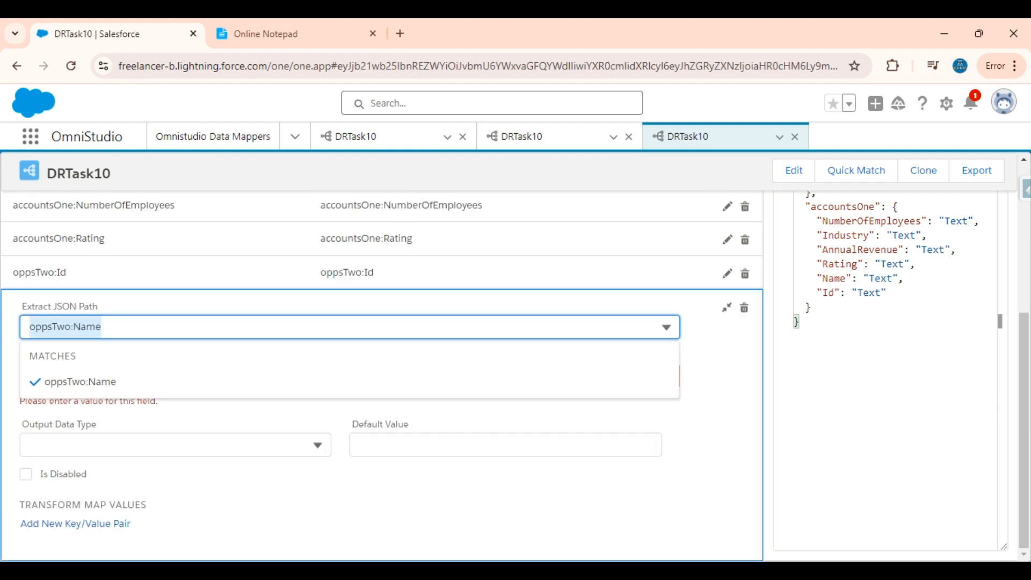
click(753, 350)
click(449, 376)
text(oppsTwo:Name)
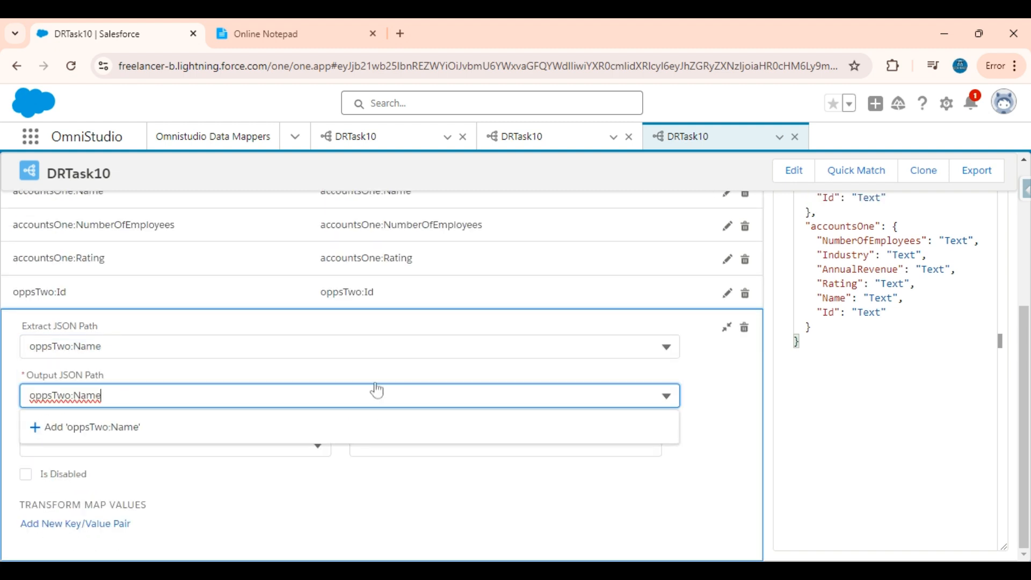
click(254, 430)
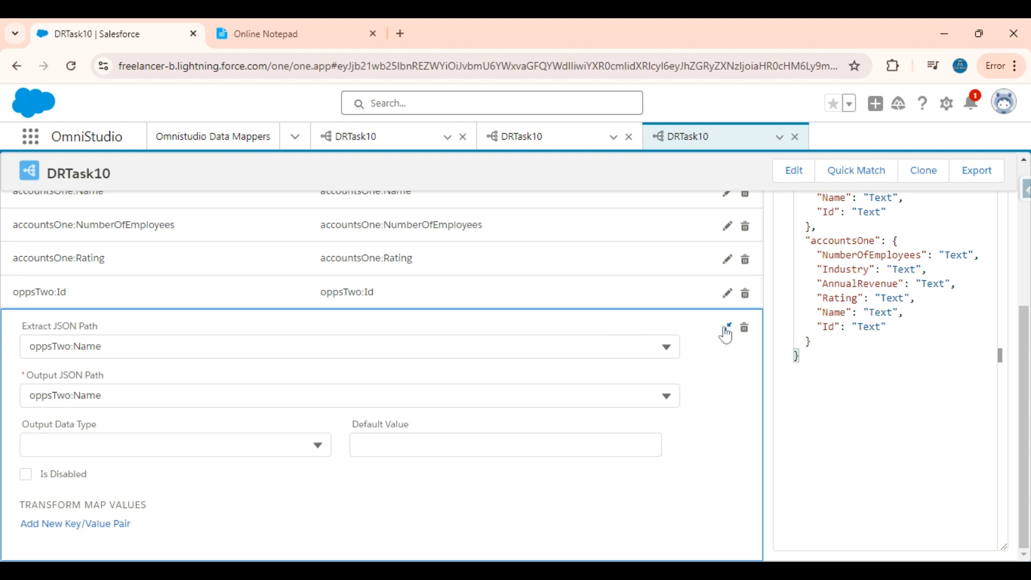
click(726, 328)
Map oppsTwo:StageName to the output path oppsTwo:StageName.
click(744, 293)
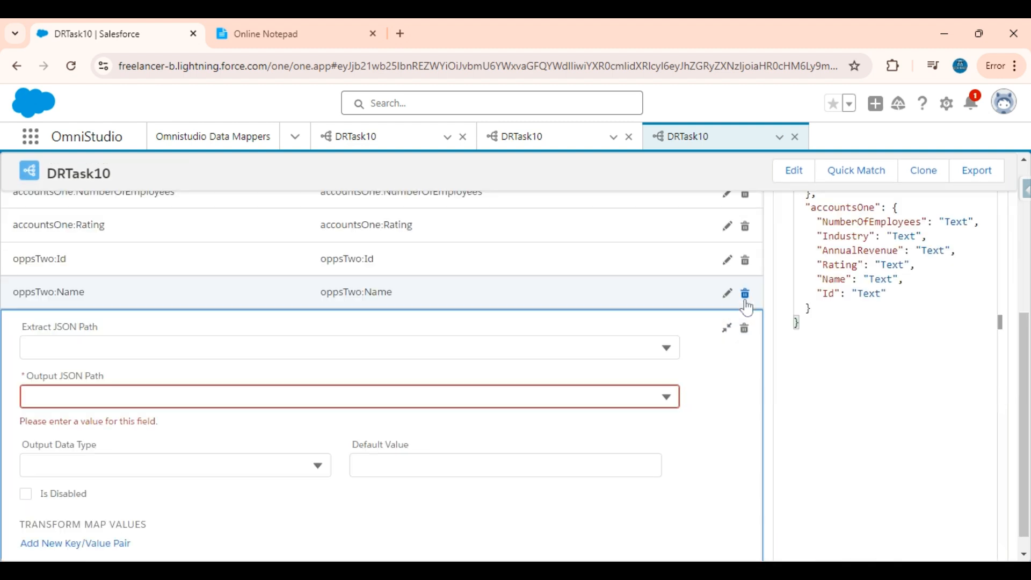
click(436, 348)
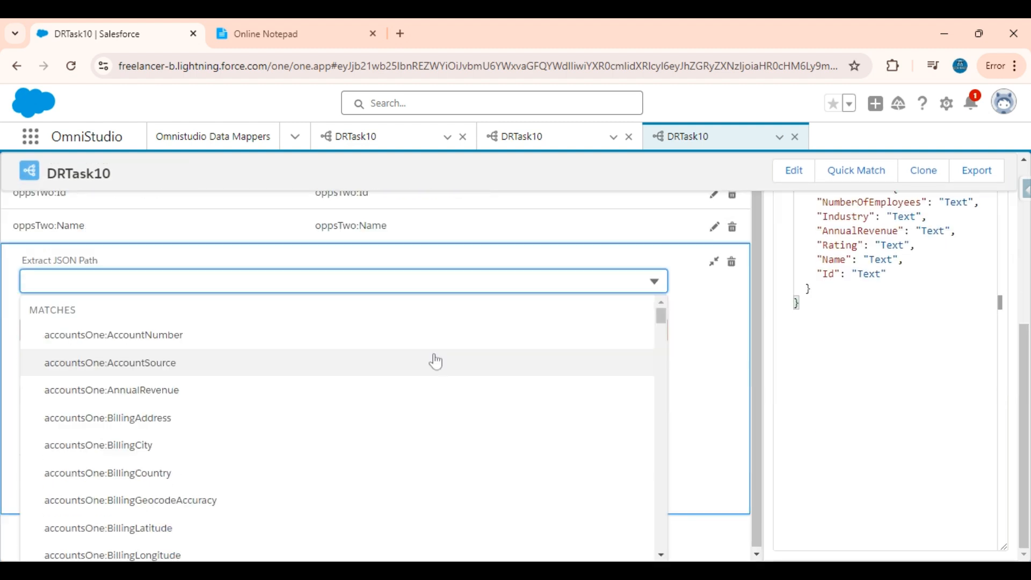
text(Stage)
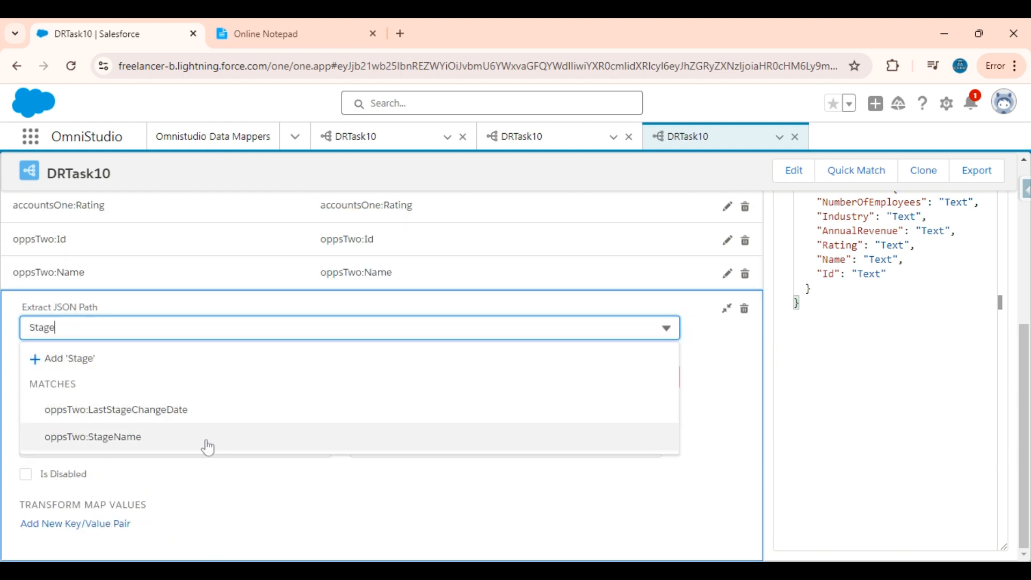
click(207, 445)
click(208, 334)
key(ctrl+c)
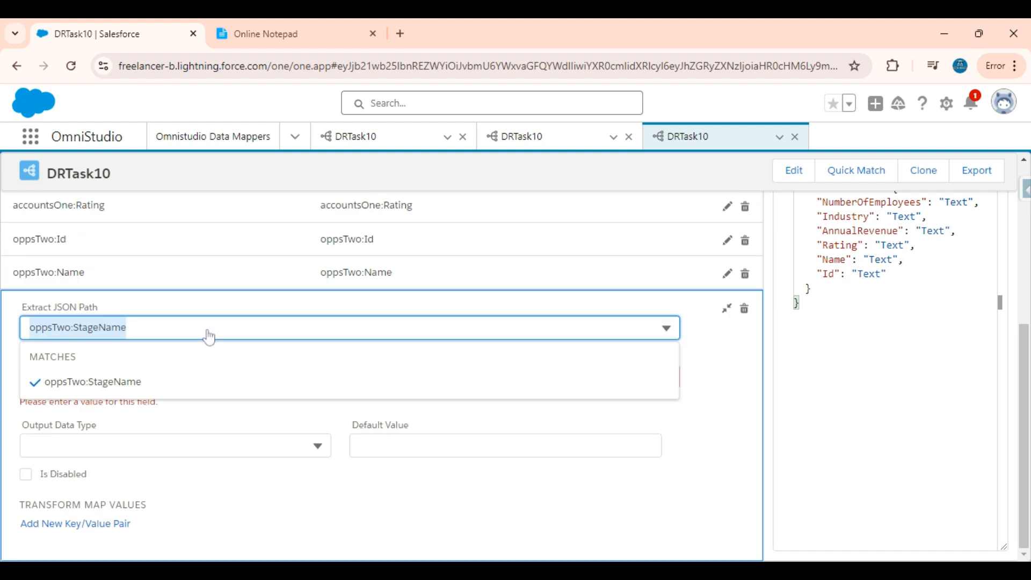
drag(715, 392, 637, 375)
click(638, 381)
click(443, 378)
key(ctrl+v)
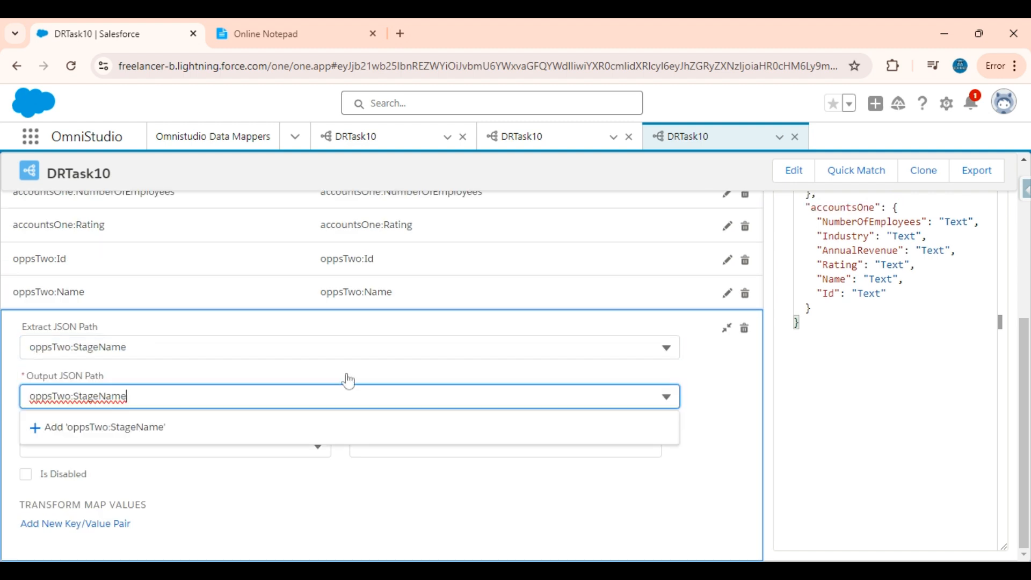
click(248, 428)
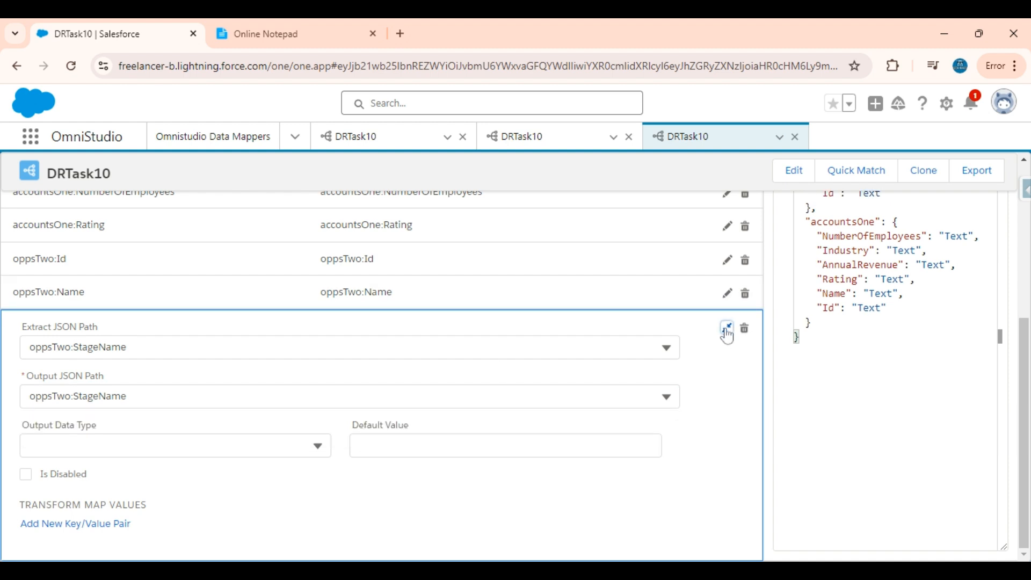
click(726, 336)
Map oppsTwo:CloseDate to the output path oppsTwo:CloseDate.
click(743, 295)
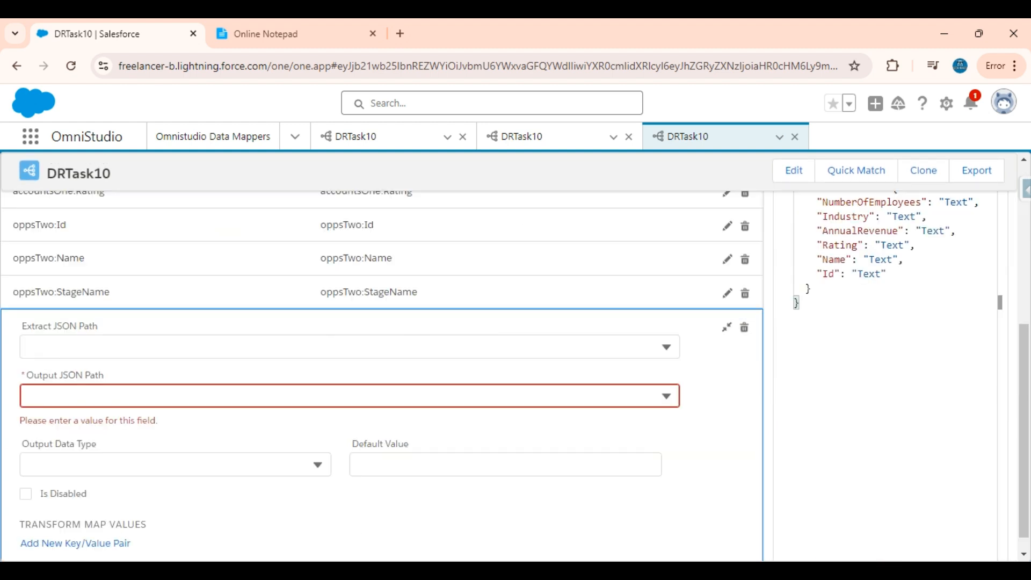
click(272, 348)
text(Close)
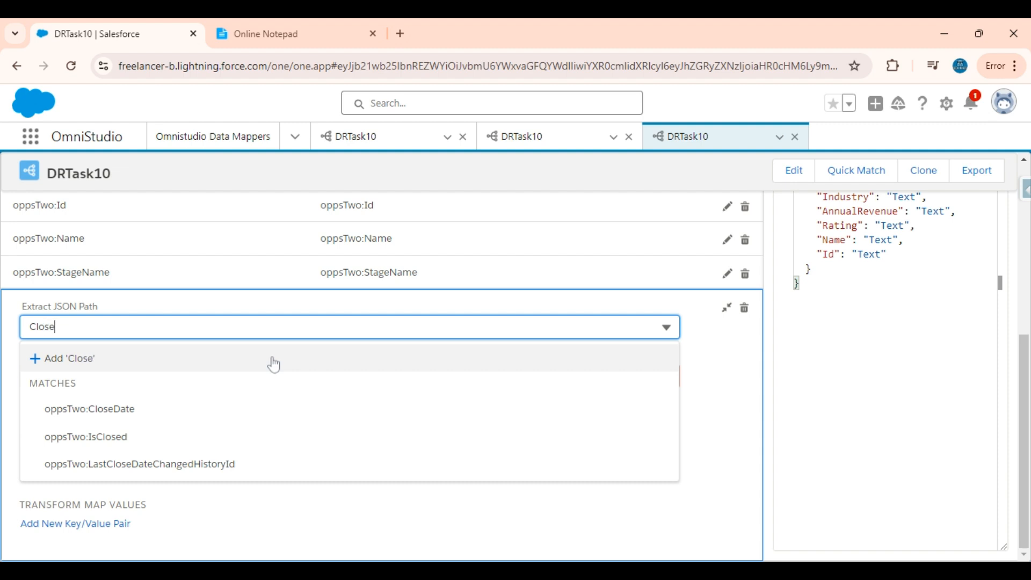
click(178, 413)
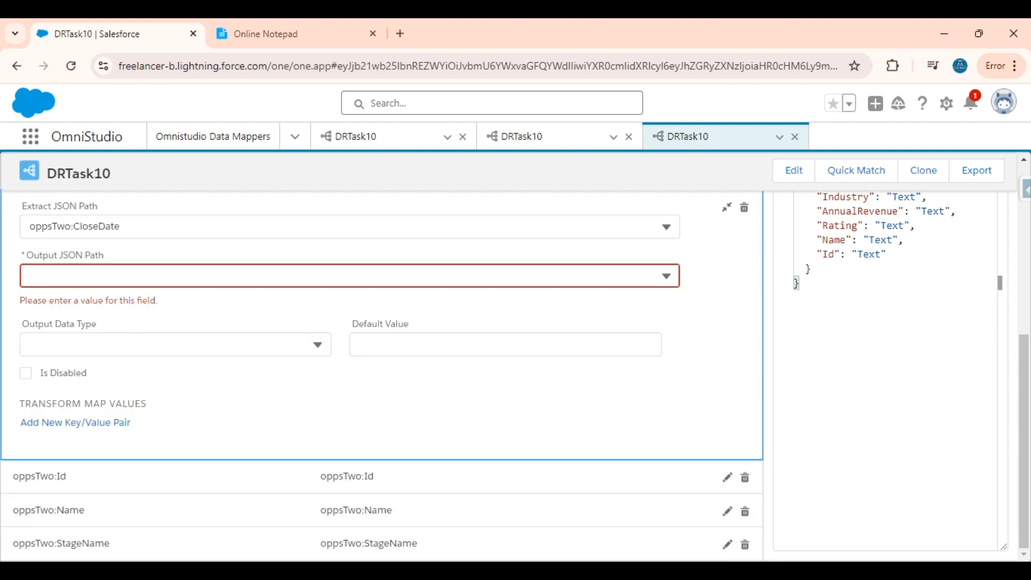
key(ctrl+a)
drag(708, 268, 615, 264)
key(ctrl+c)
click(685, 281)
click(370, 276)
key(ctrl+v)
click(363, 331)
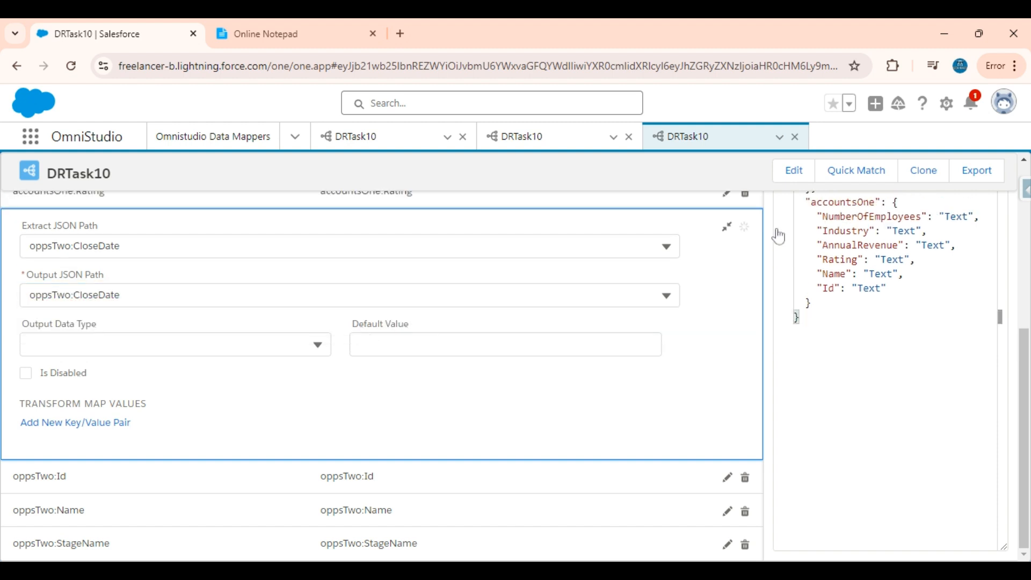
click(727, 228)
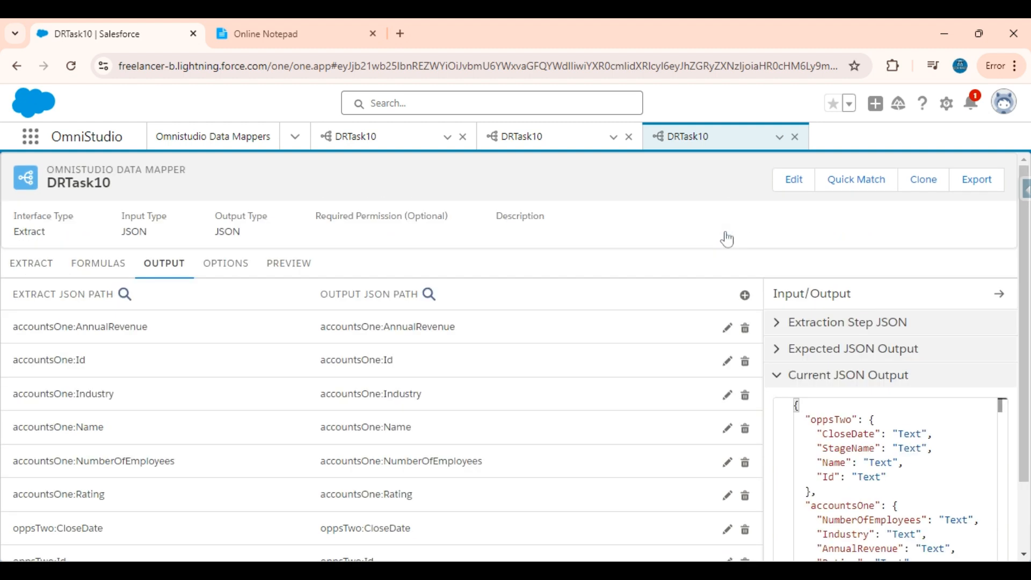
Map oppsTwo:Amount to the output path oppsTwo:Amount.
click(743, 299)
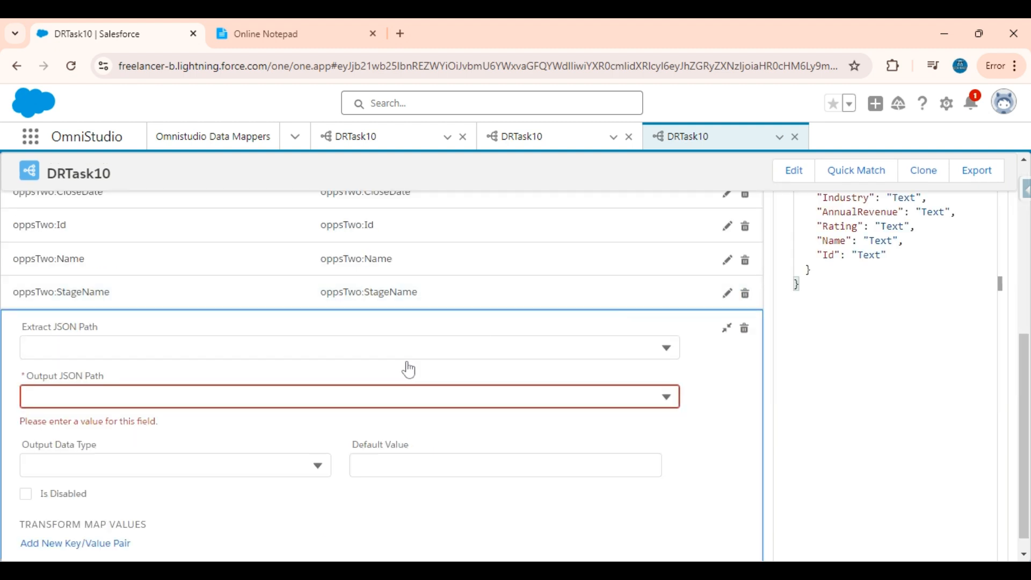
click(288, 19)
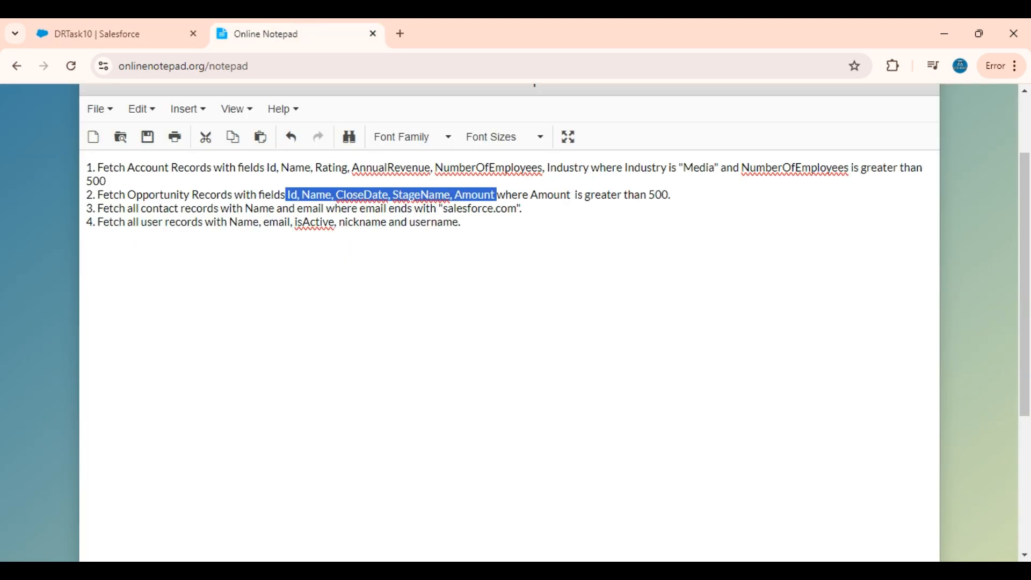
click(122, 27)
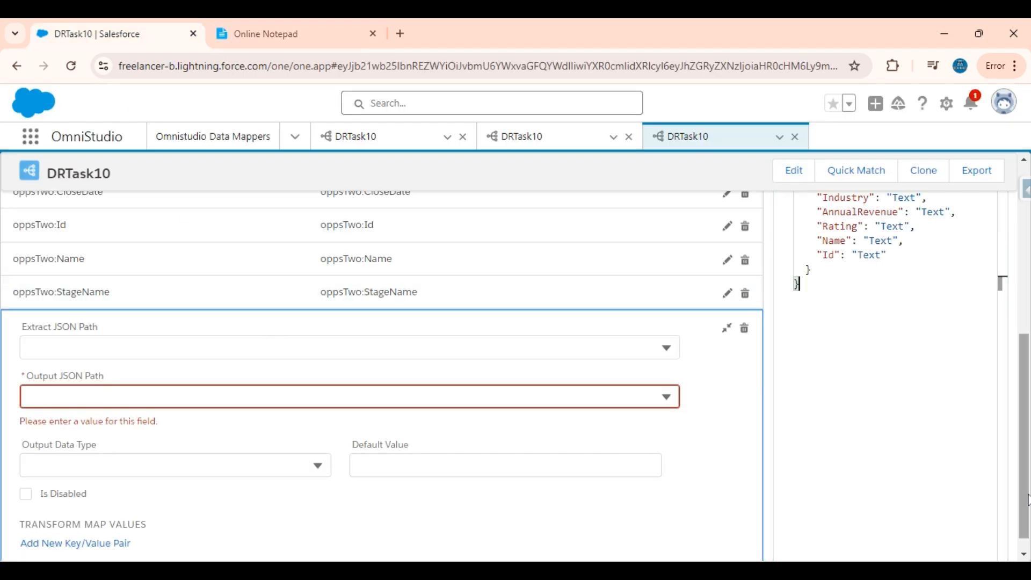
scroll(516, 376, up, 4)
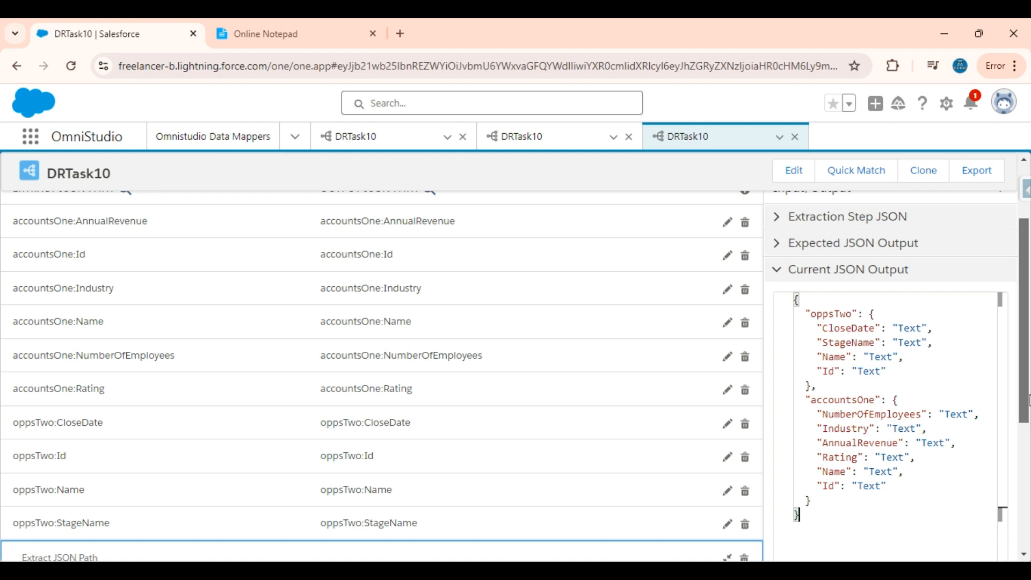
scroll(516, 376, down, 3)
click(400, 398)
text(Amoun)
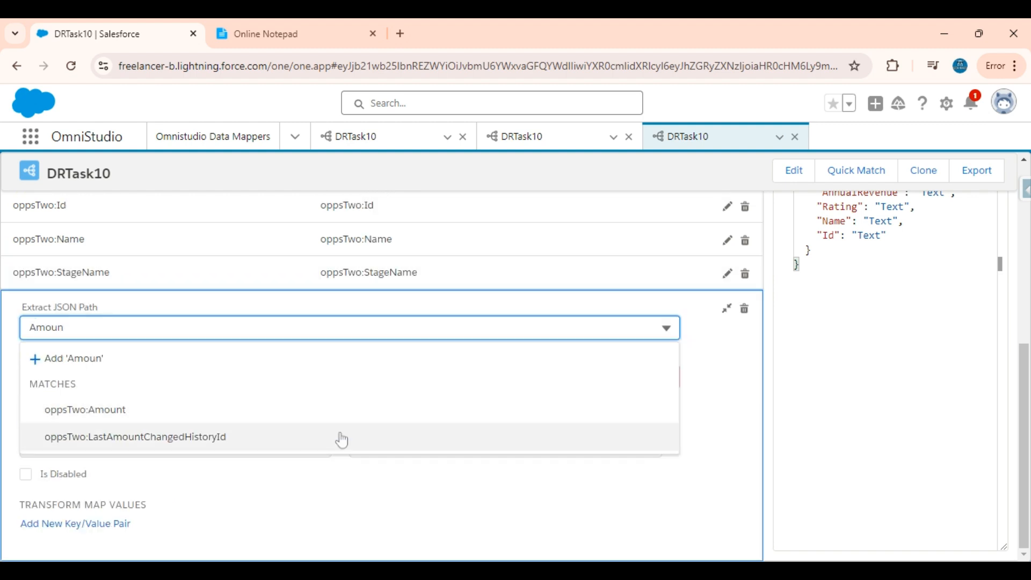
click(258, 413)
scroll(196, 265, up, 2)
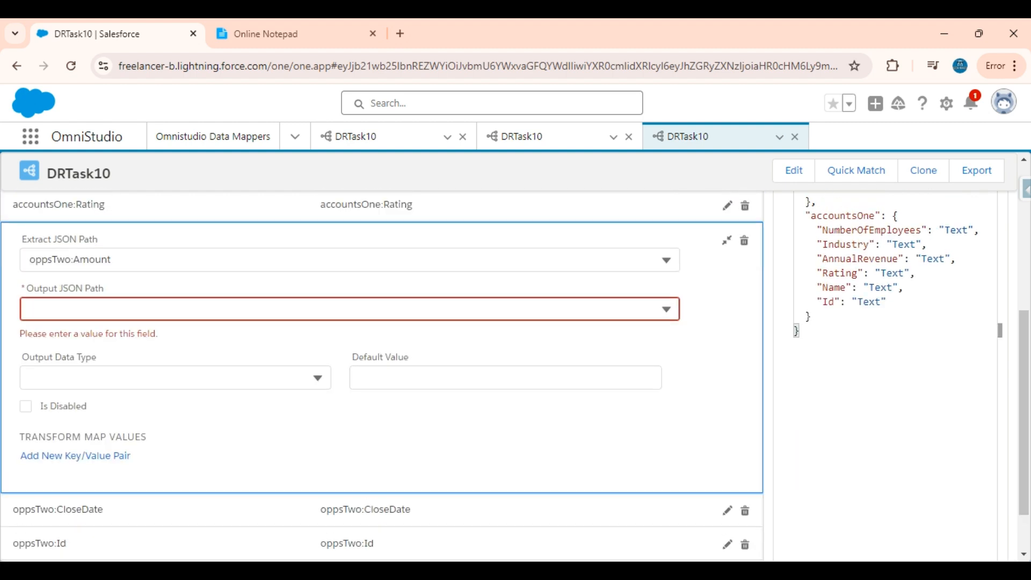
click(196, 274)
key(ctrl+c)
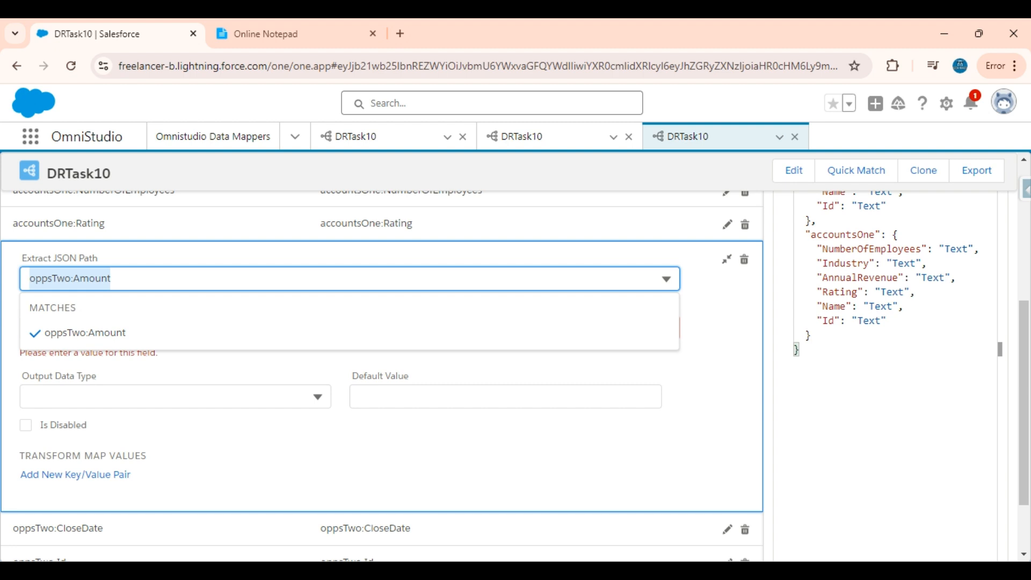
click(702, 357)
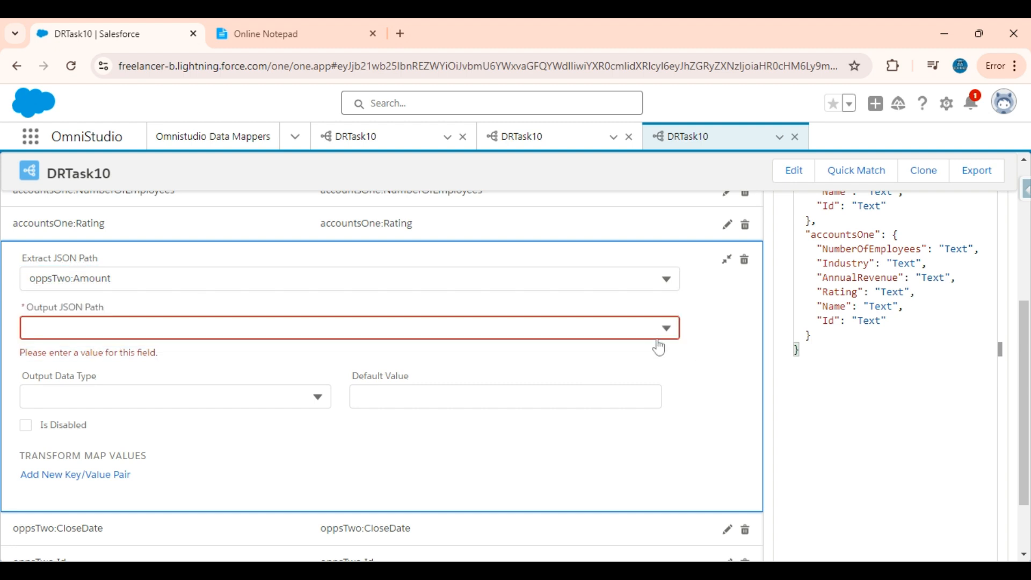
key(ctrl+v)
click(249, 357)
Run the DRTask10 preview and inspect the oppsTwo data in the response.
click(301, 266)
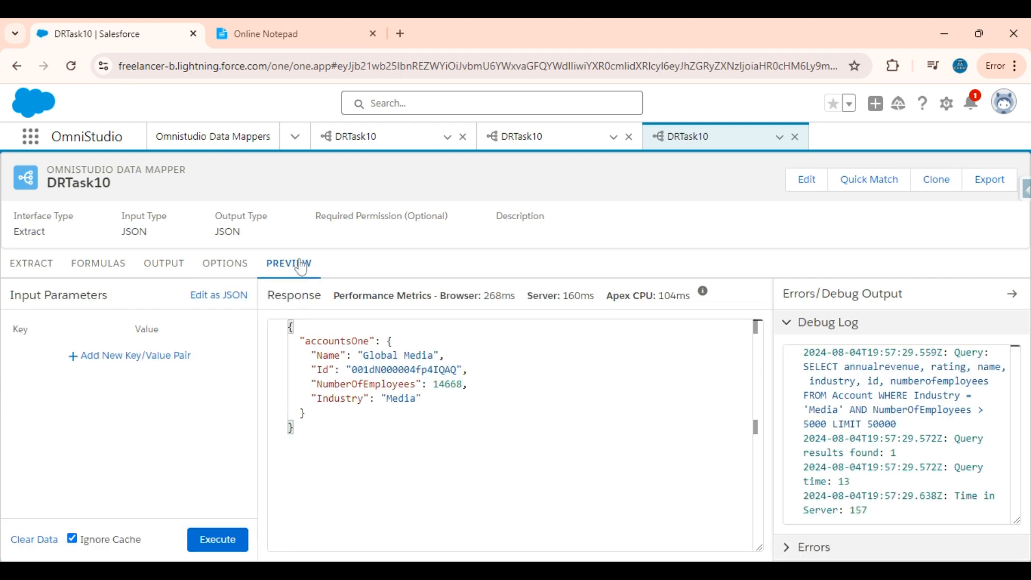
click(161, 264)
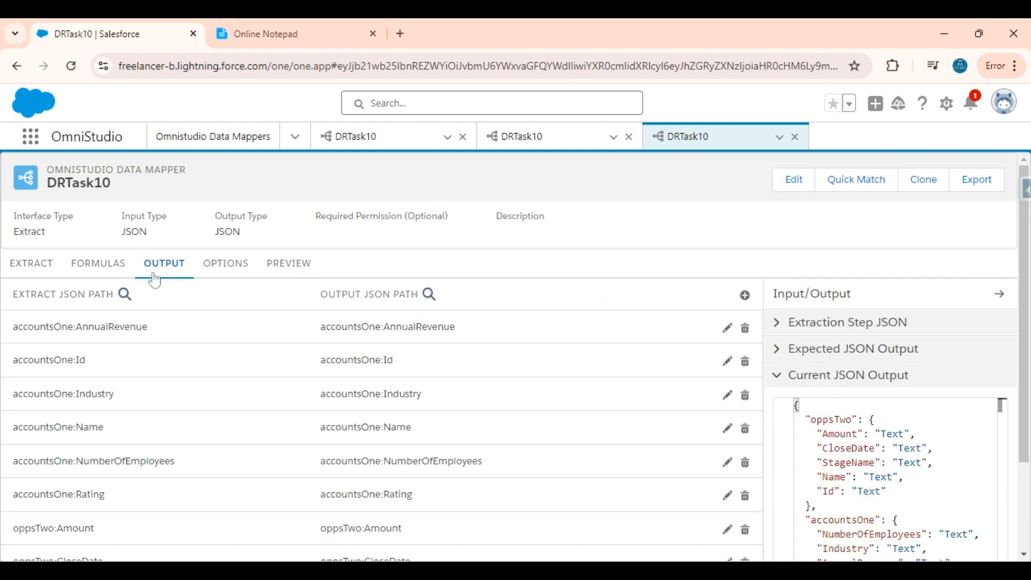
click(285, 262)
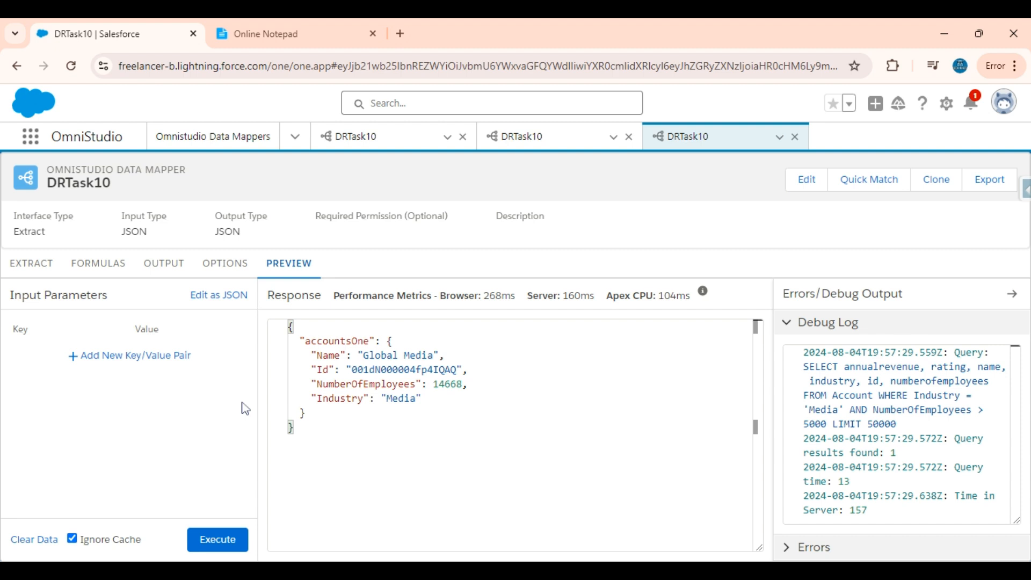
click(229, 542)
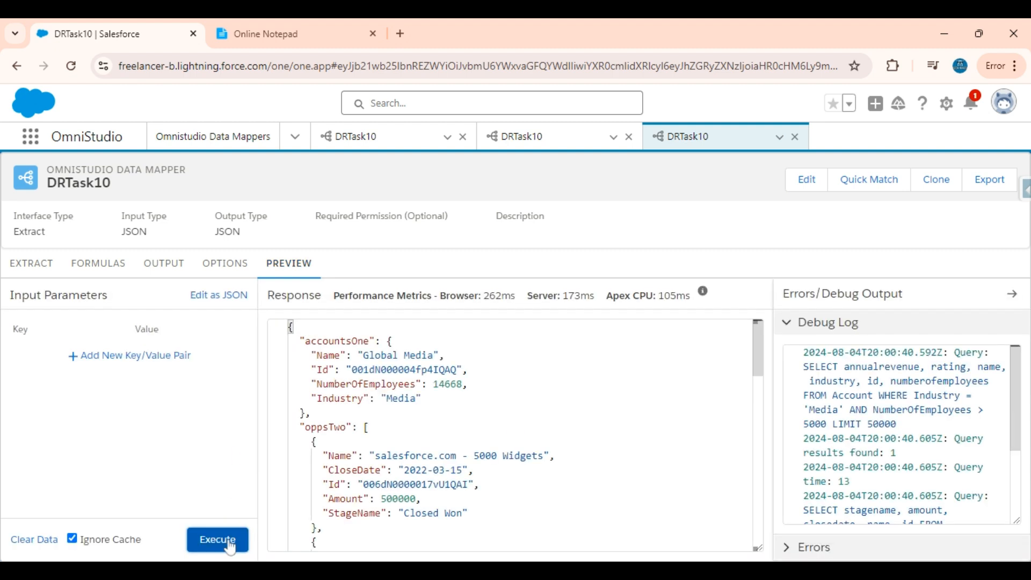
scroll(515, 435, down, 1)
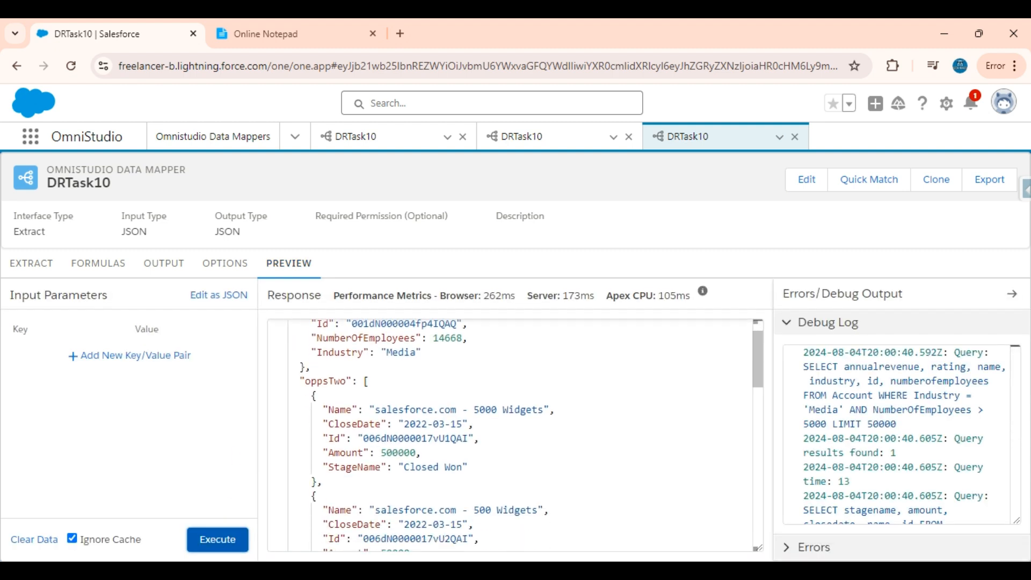
double_click(345, 376)
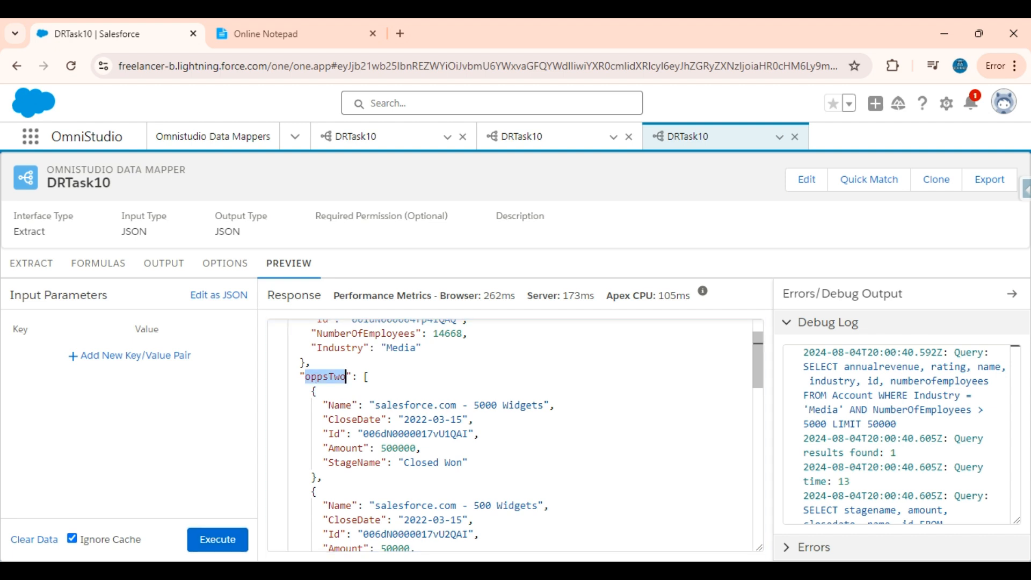
drag(290, 390, 409, 462)
scroll(409, 429, down, 1)
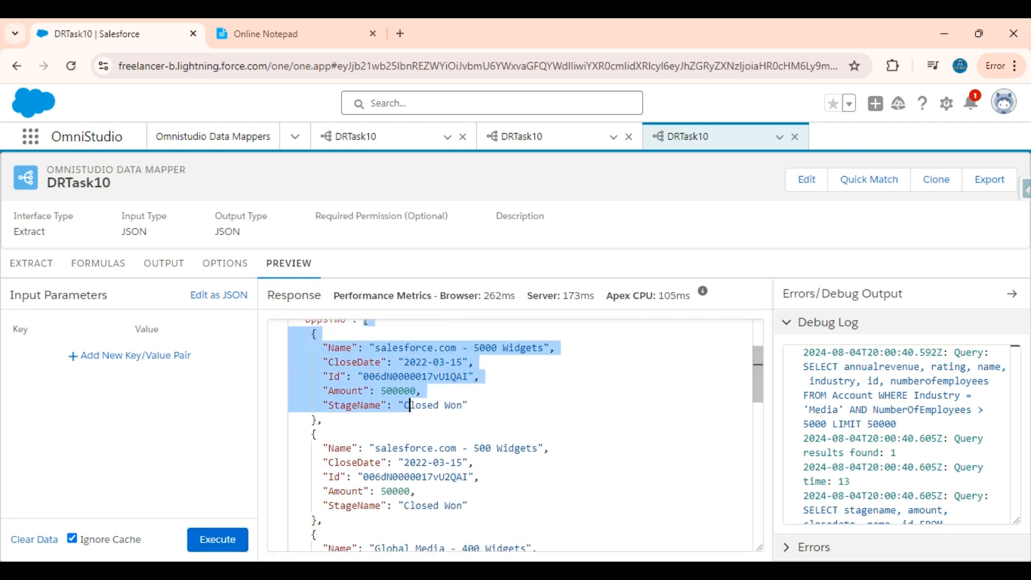
scroll(410, 397, down, 7)
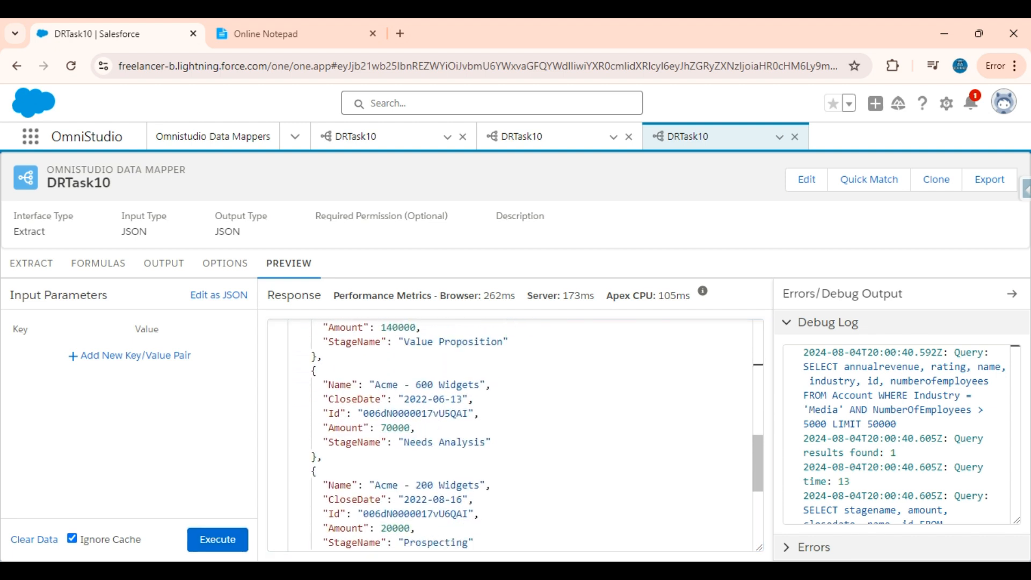
scroll(510, 434, down, 1)
scroll(510, 435, up, 5)
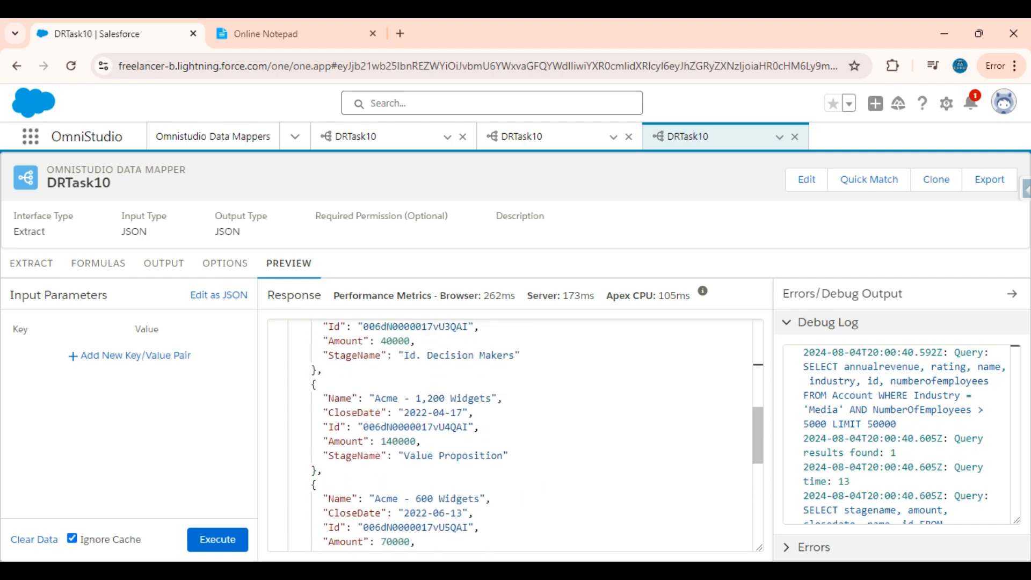
scroll(901, 435, down, 1)
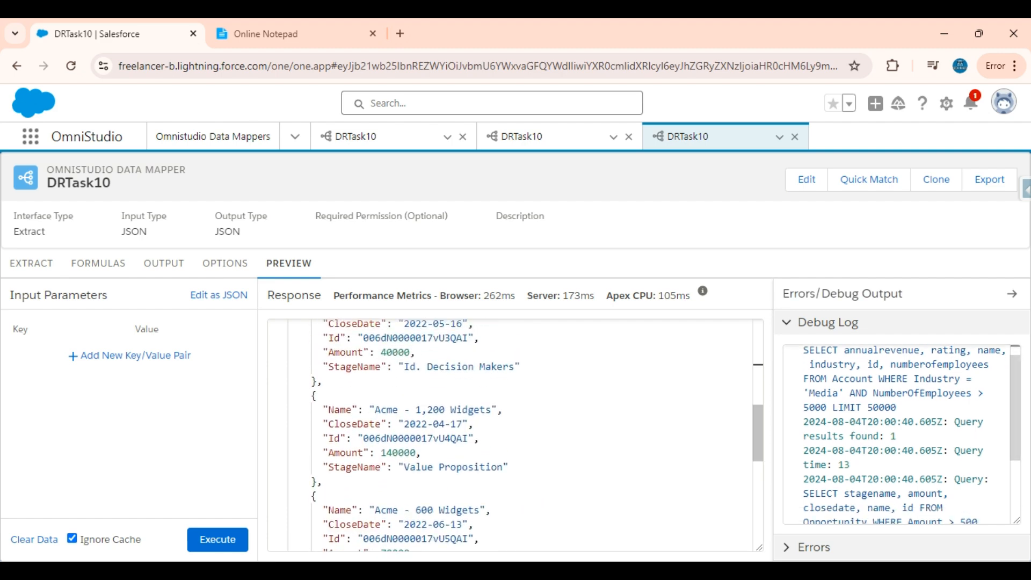
scroll(510, 435, up, 3)
scroll(510, 434, up, 4)
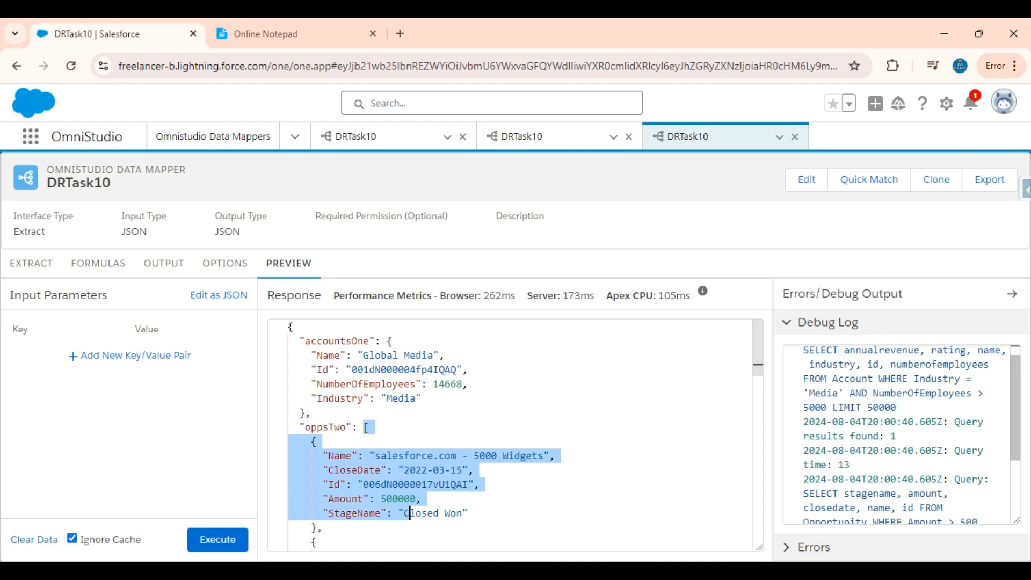
Verify in the Debug Log that the Account query found 1 result and Opportunity found 8.
click(896, 436)
drag(895, 436, 789, 444)
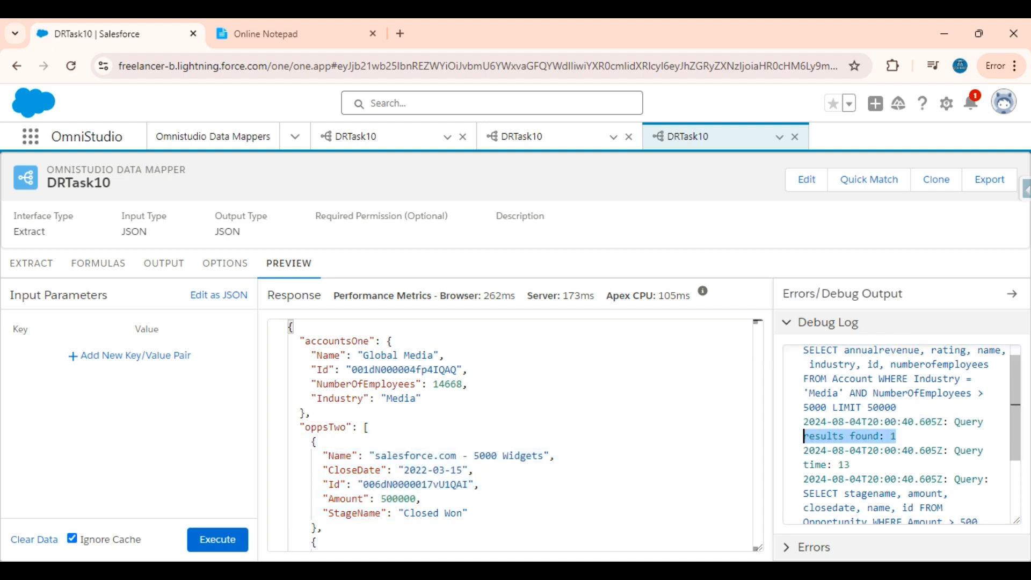
scroll(896, 435, down, 1)
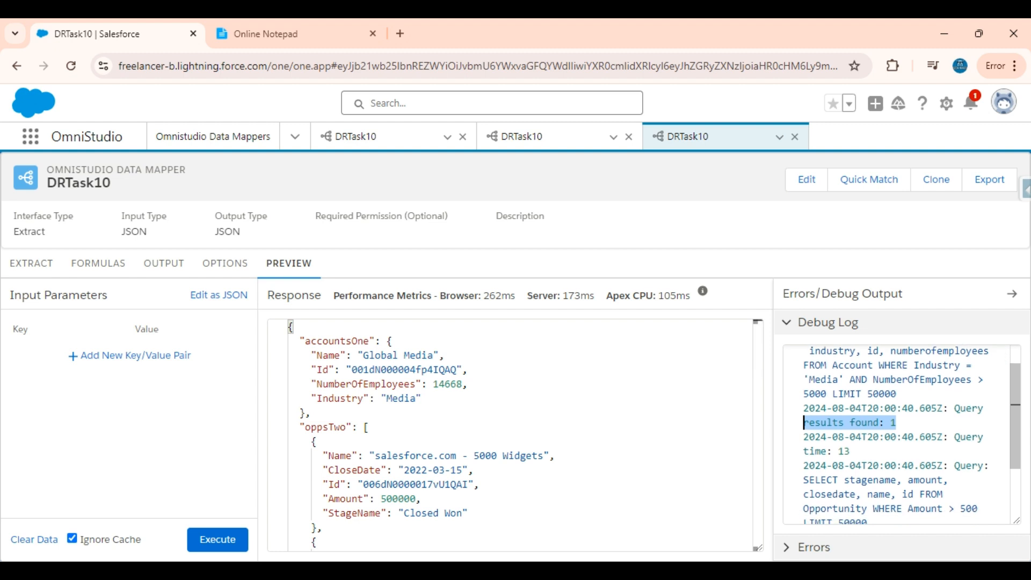
drag(851, 451, 809, 451)
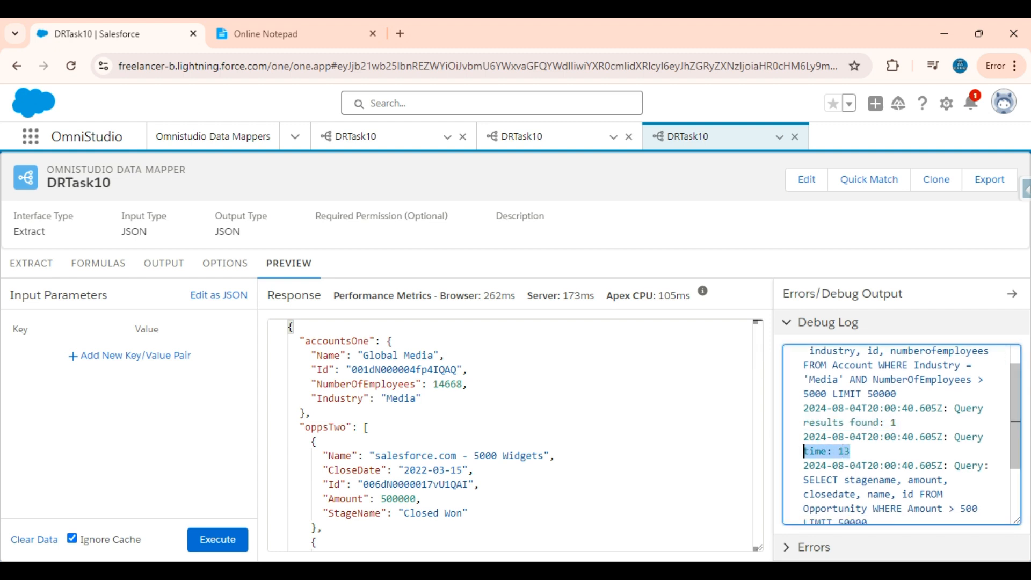
scroll(897, 435, down, 3)
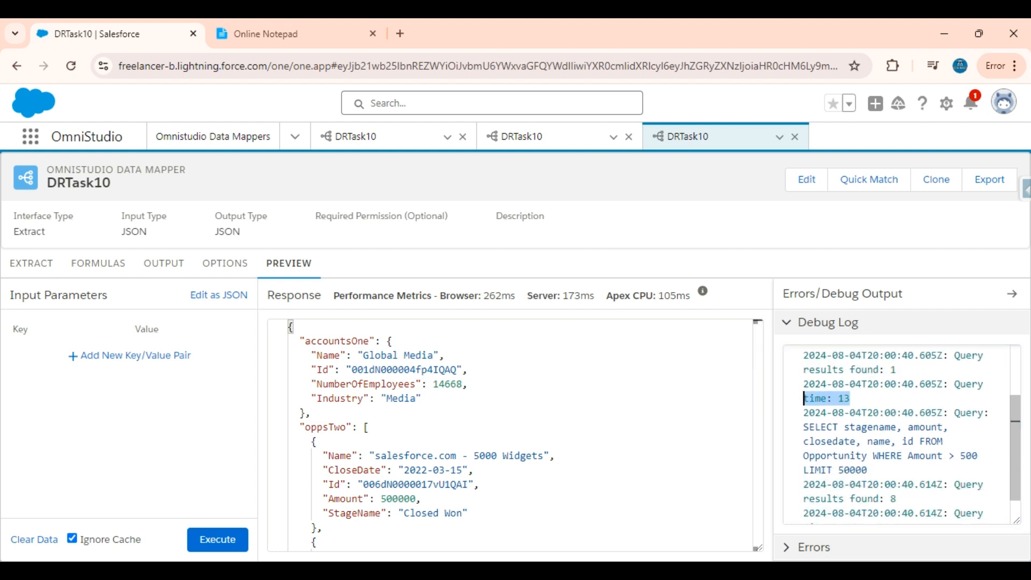
drag(897, 459, 795, 467)
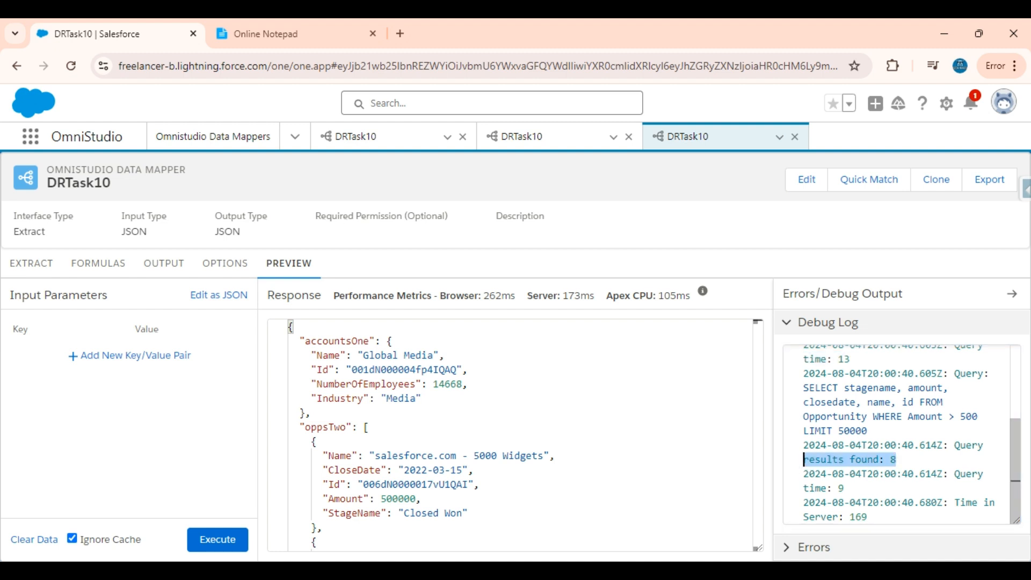
drag(868, 430, 805, 397)
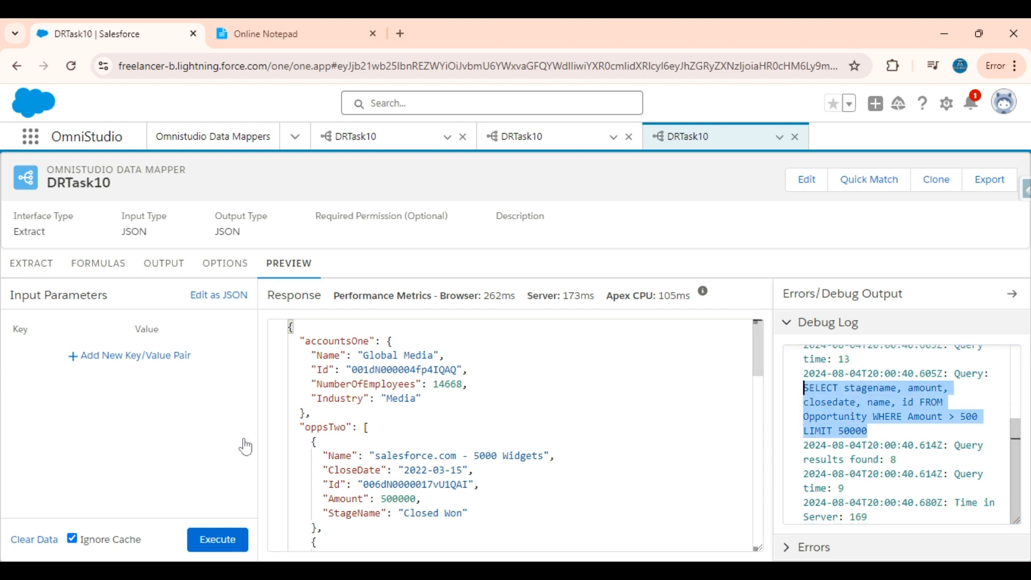
click(39, 271)
click(282, 21)
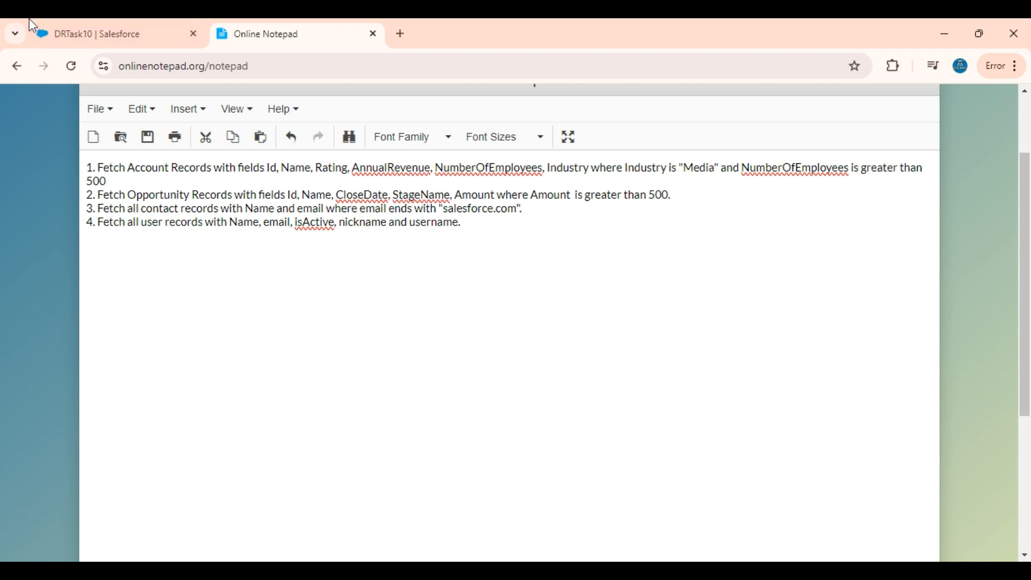
click(100, 35)
Add a third extract step pulling Contact records into consThree.
scroll(258, 404, down, 1)
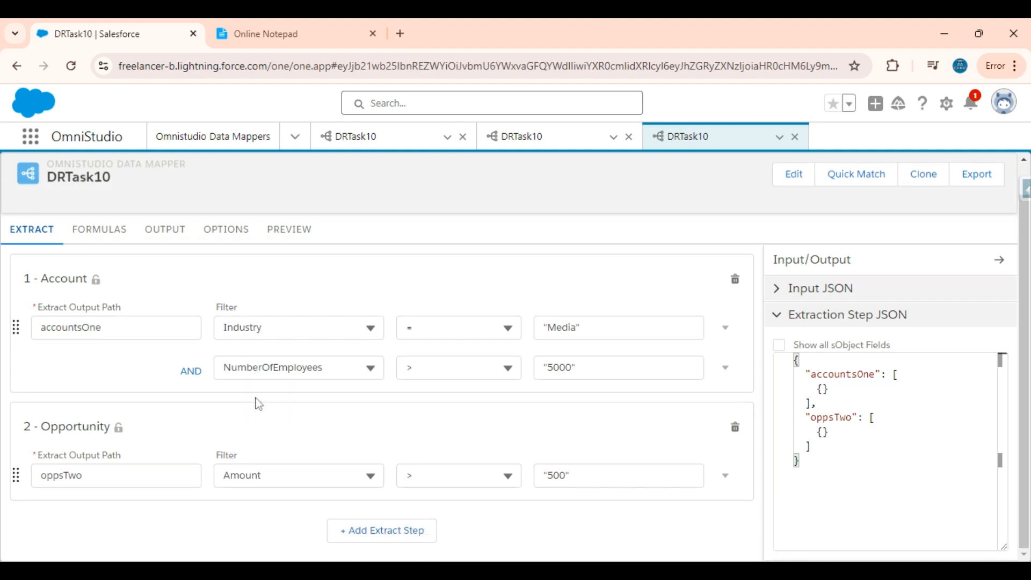
click(394, 532)
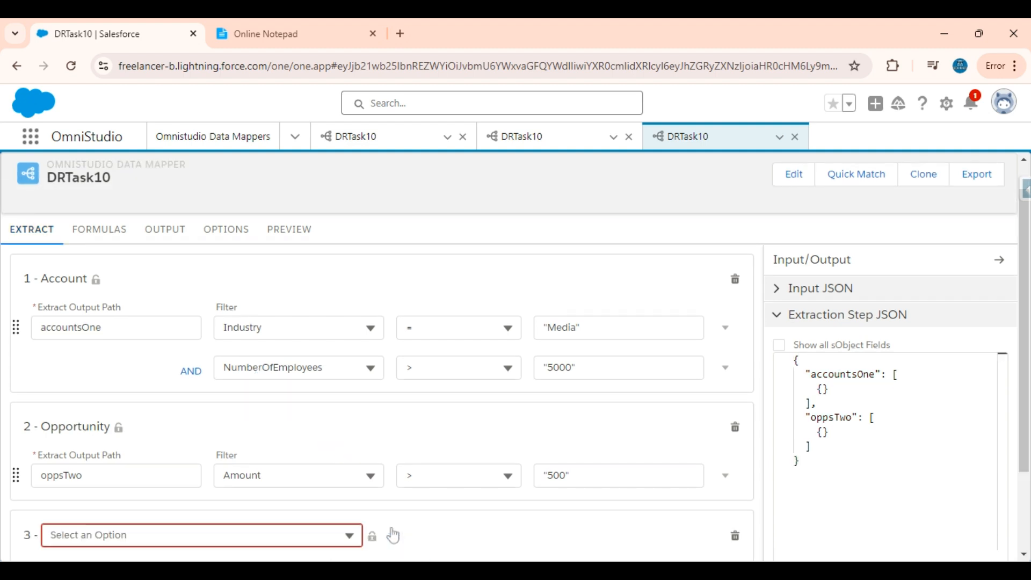
click(333, 535)
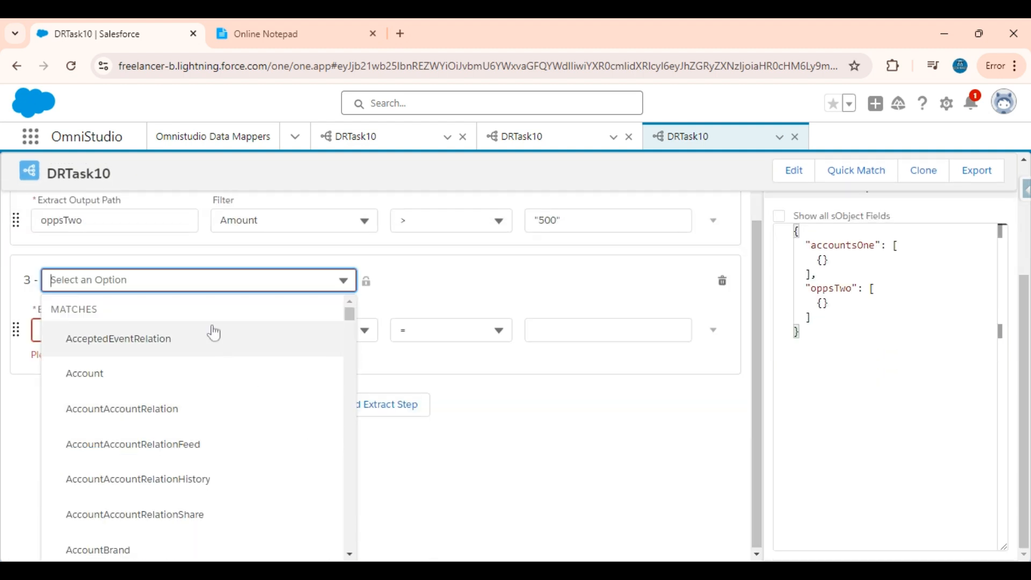
text(contact)
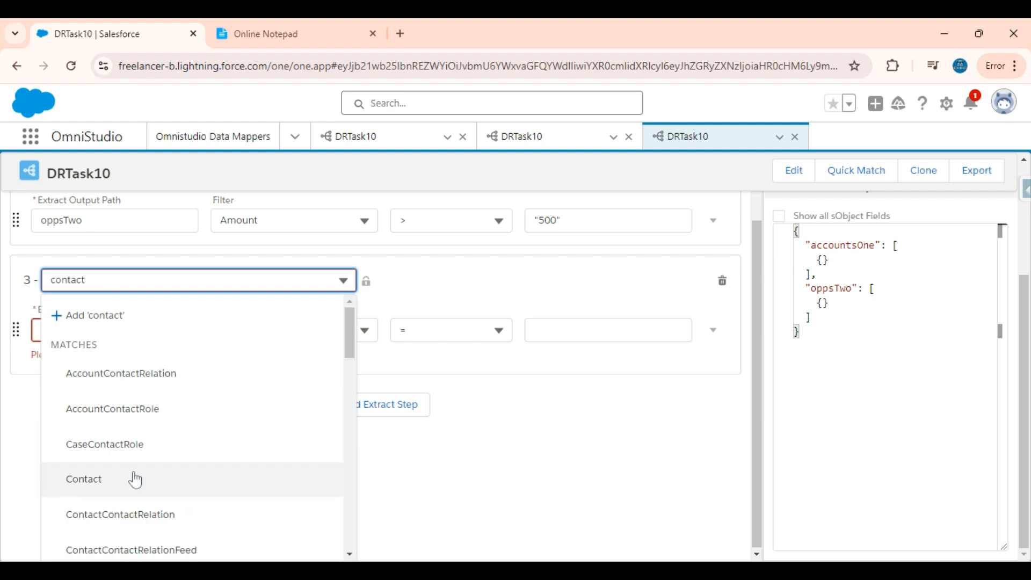
click(134, 478)
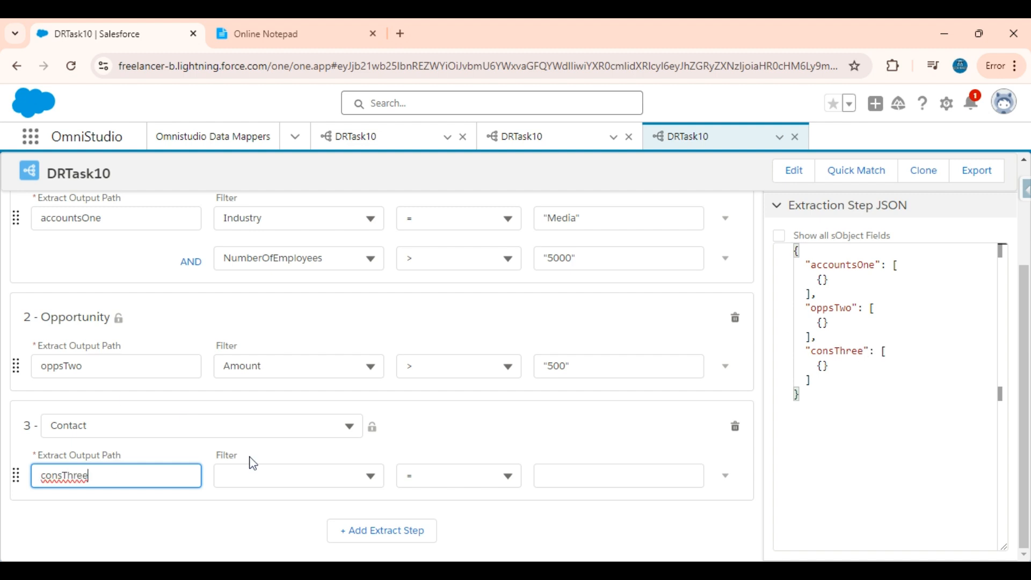
Filter the Contact step on Email using LIKE against the salesforce.com domain.
click(262, 476)
text(email)
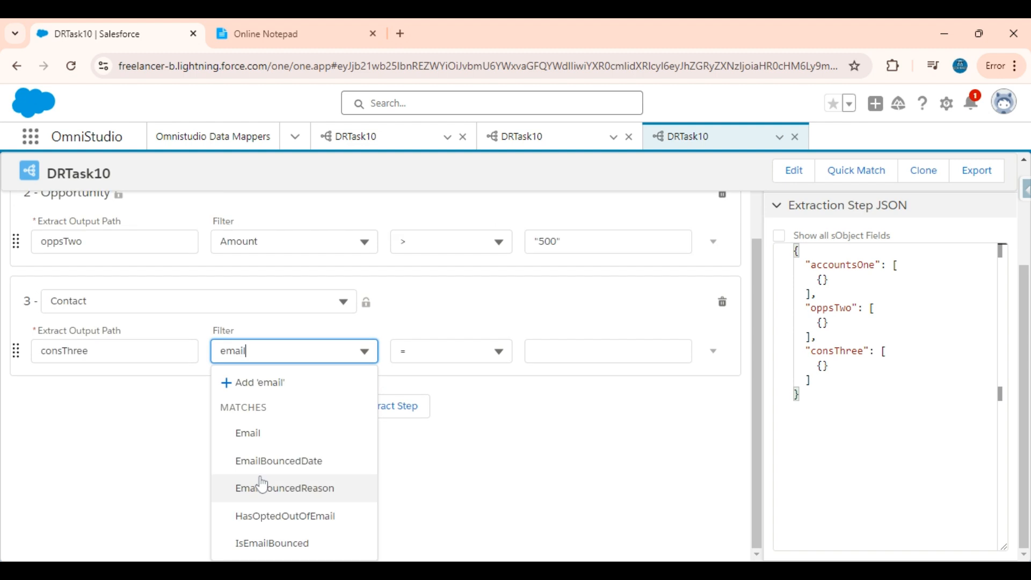
click(271, 437)
click(437, 469)
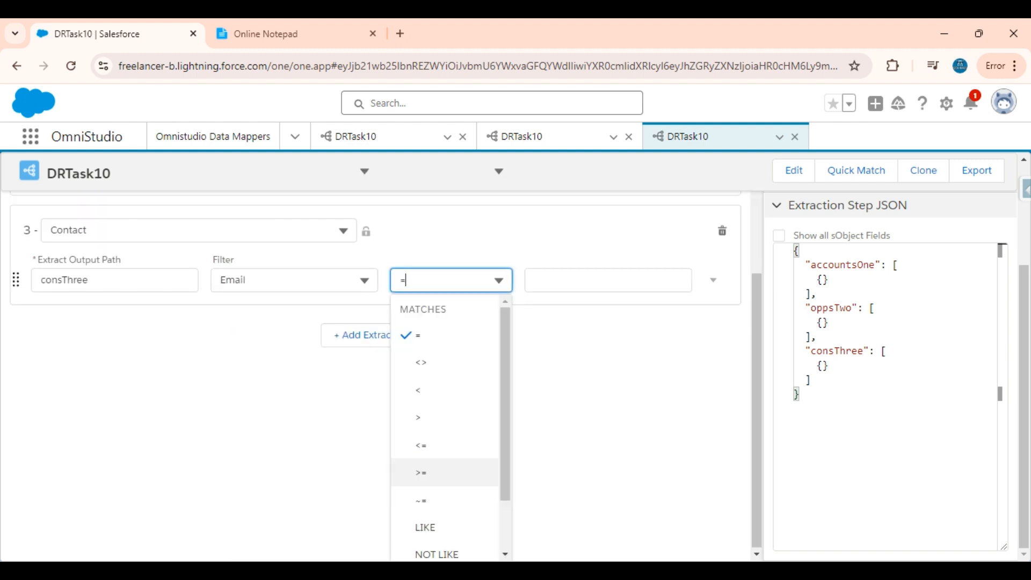
scroll(434, 469, down, 2)
click(427, 464)
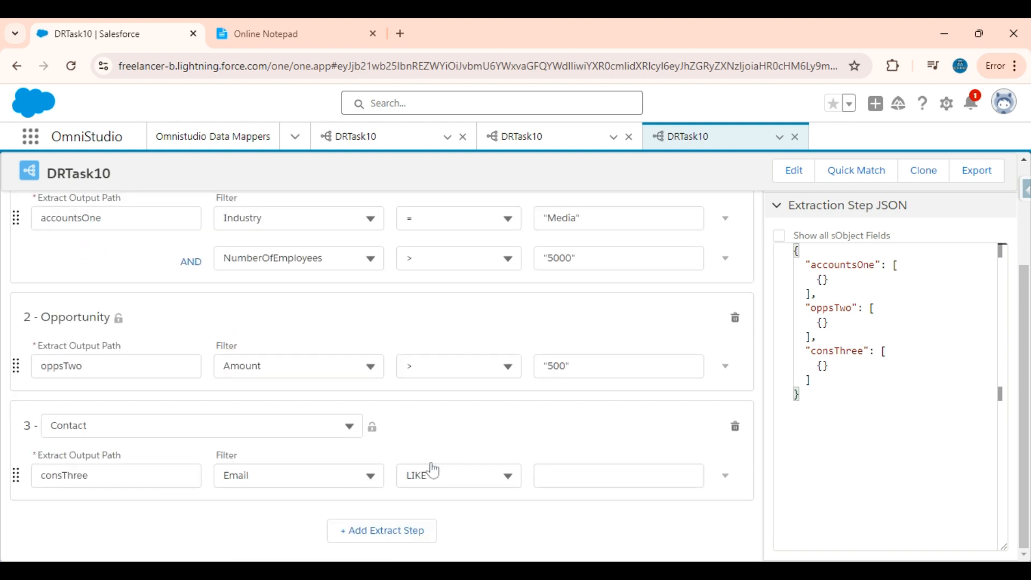
click(618, 475)
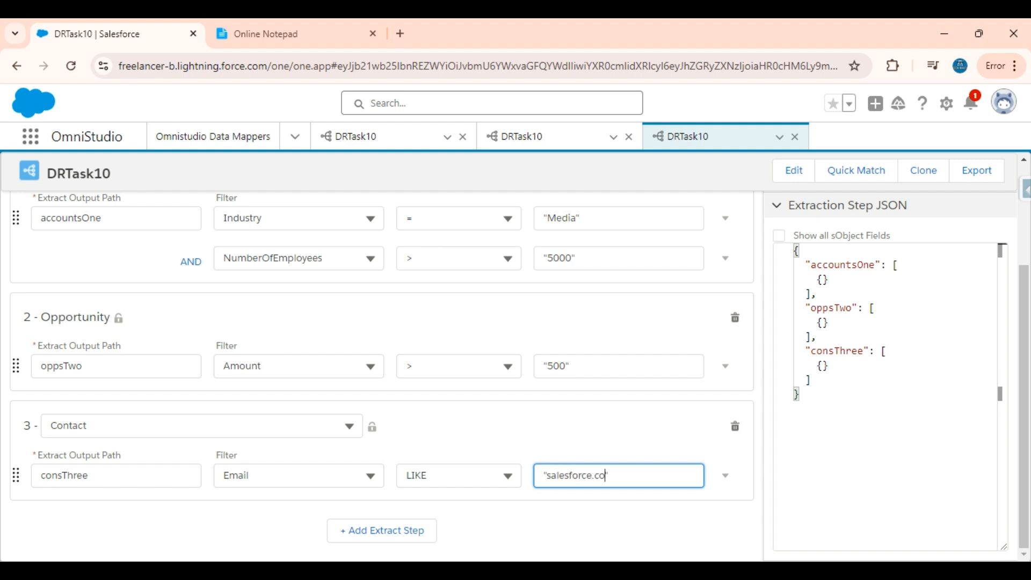
scroll(501, 445, up, 3)
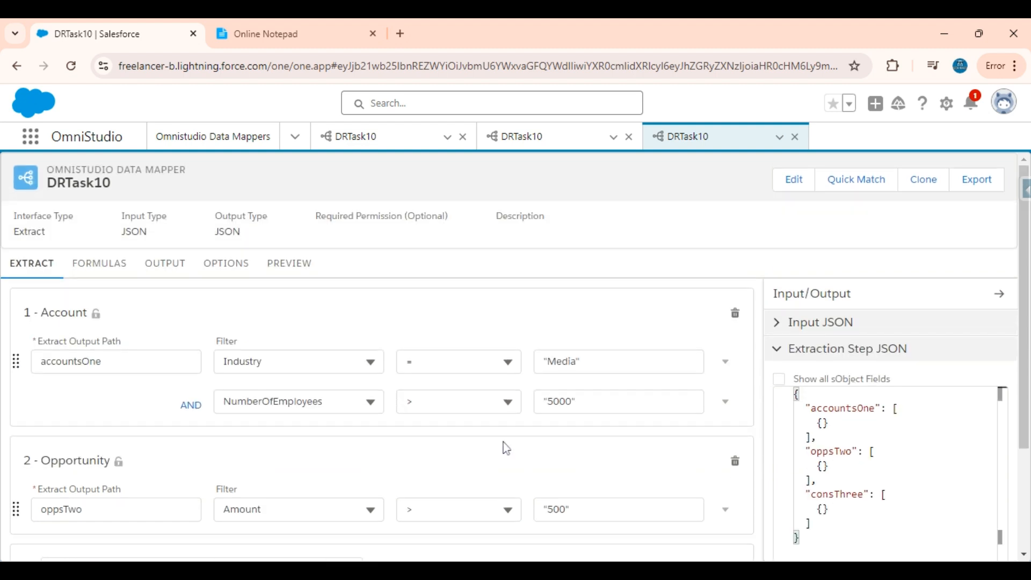
Add an output mapping from consThree:Name to an output path of the same name.
click(157, 282)
scroll(566, 372, down, 3)
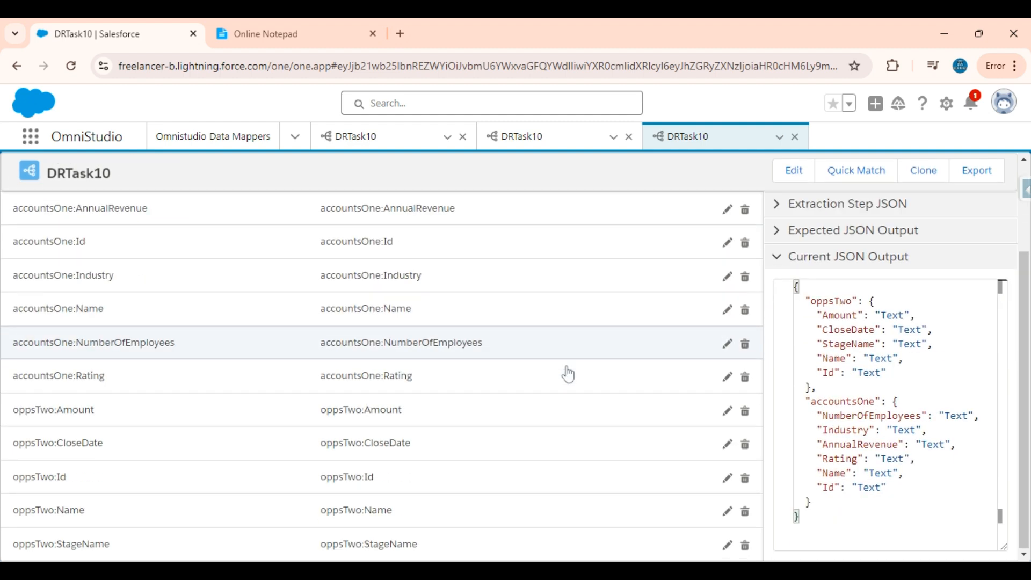
scroll(568, 375, up, 3)
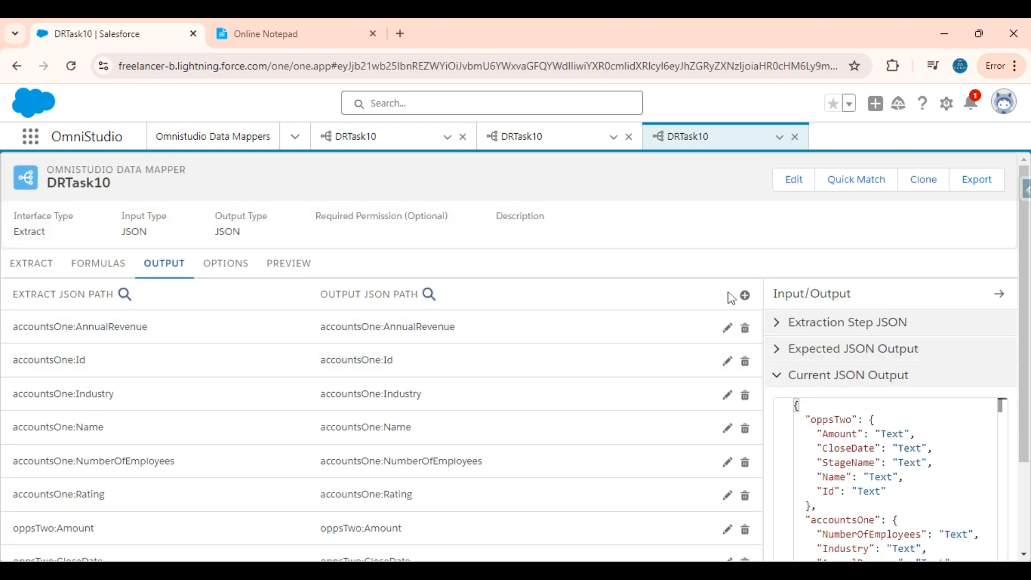
click(745, 295)
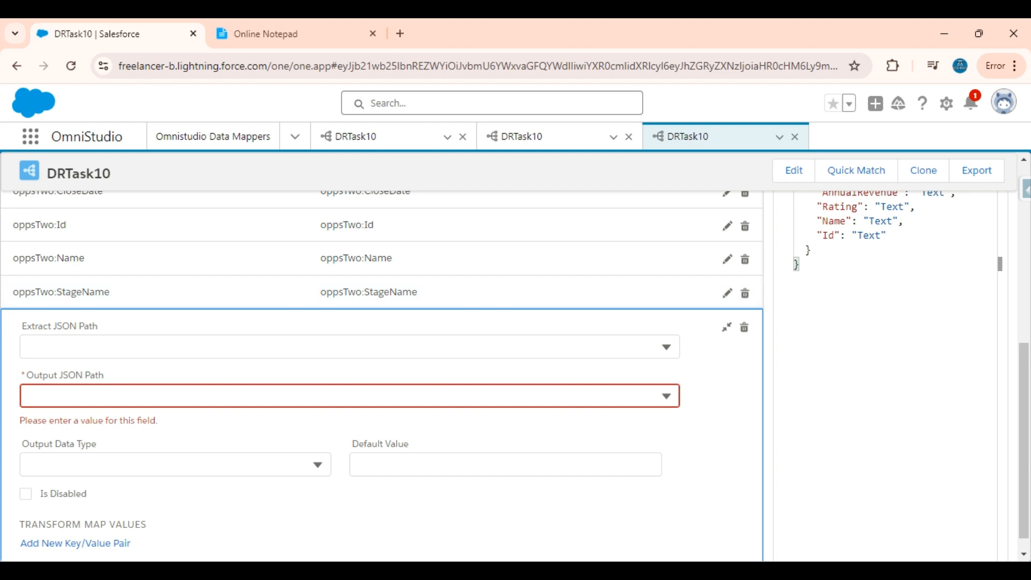
click(349, 351)
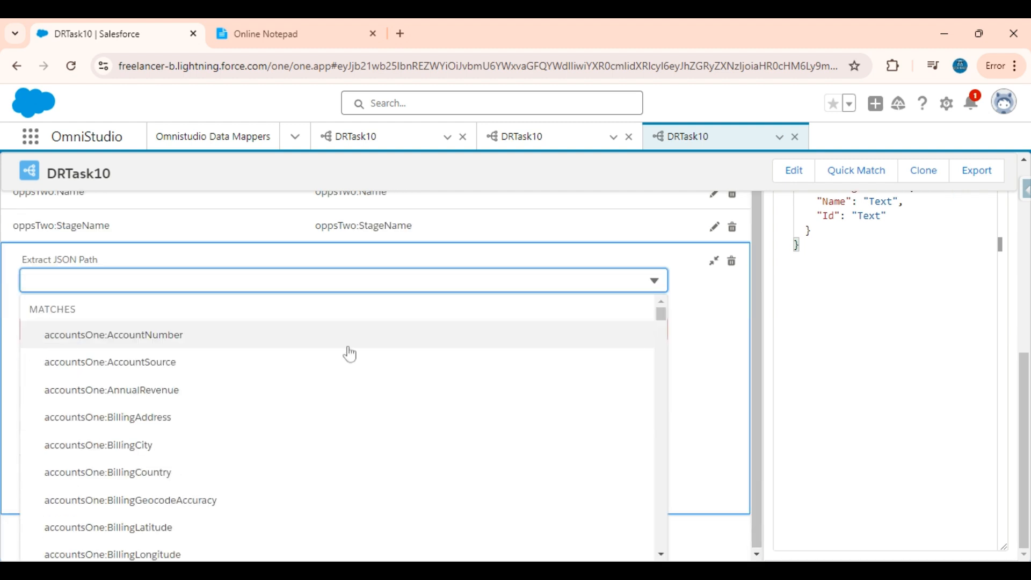
text(Name)
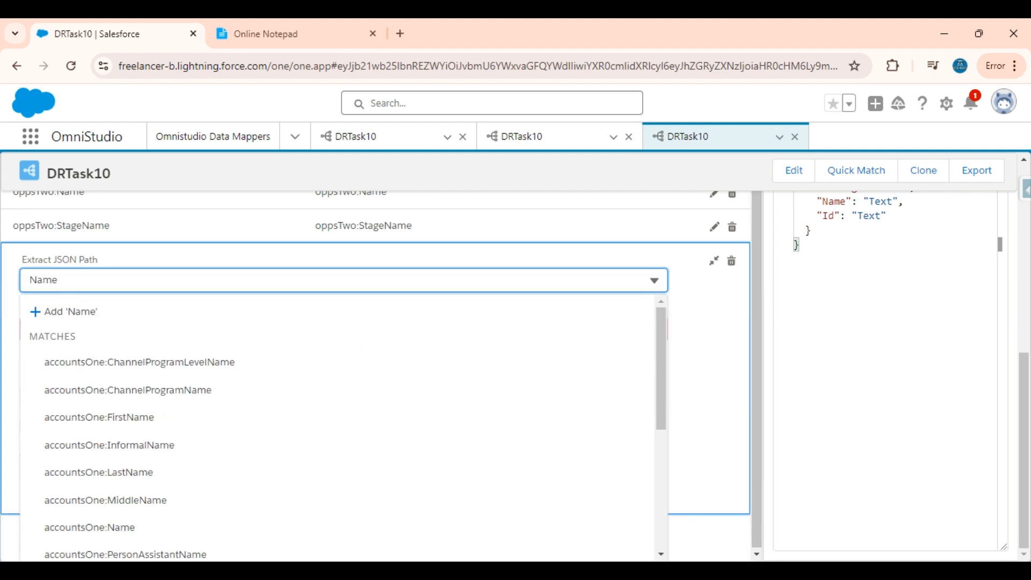
scroll(238, 408, down, 5)
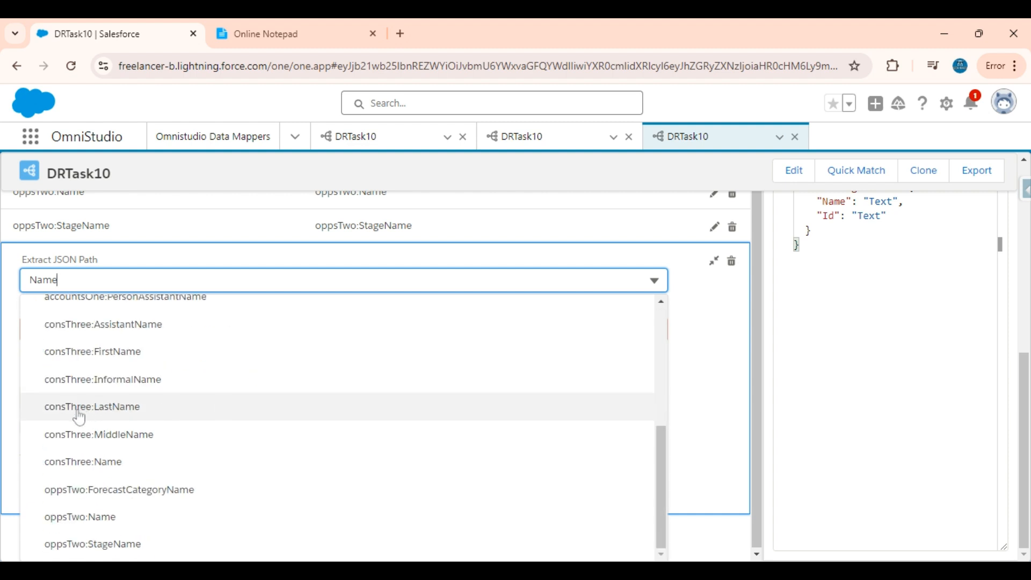
click(98, 467)
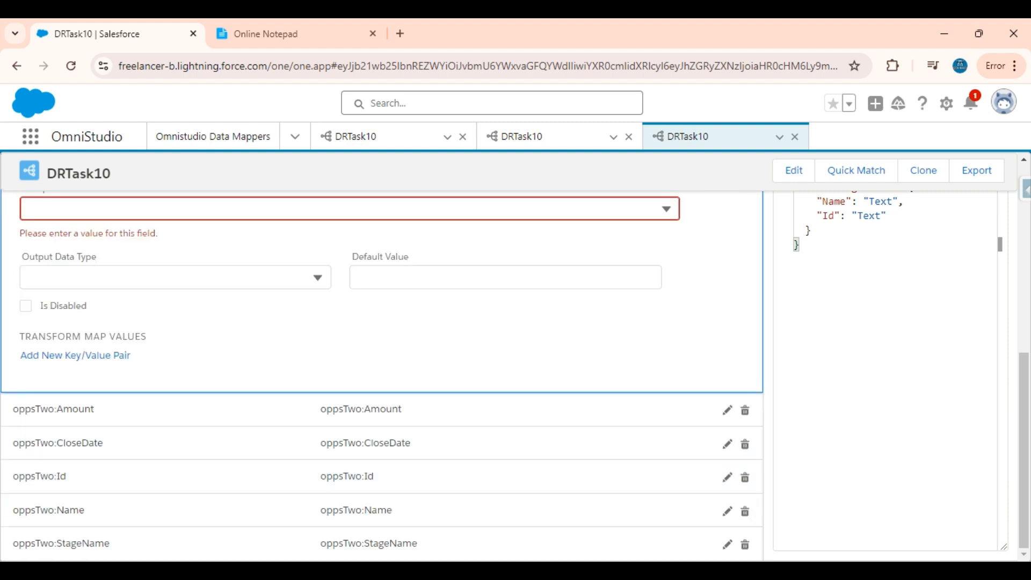
click(165, 303)
key(ctrl+a)
key(ctrl+c)
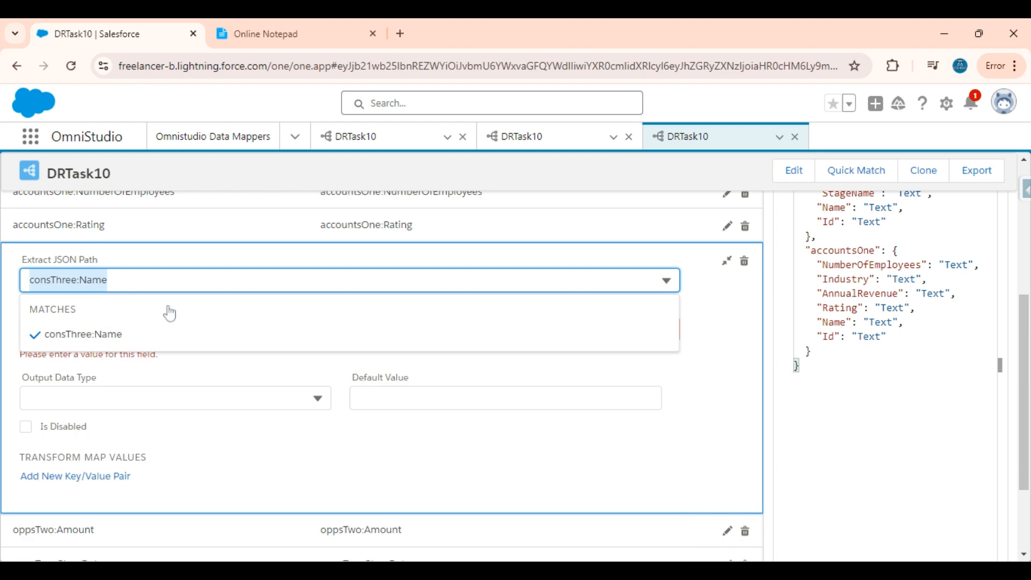
click(715, 354)
click(350, 329)
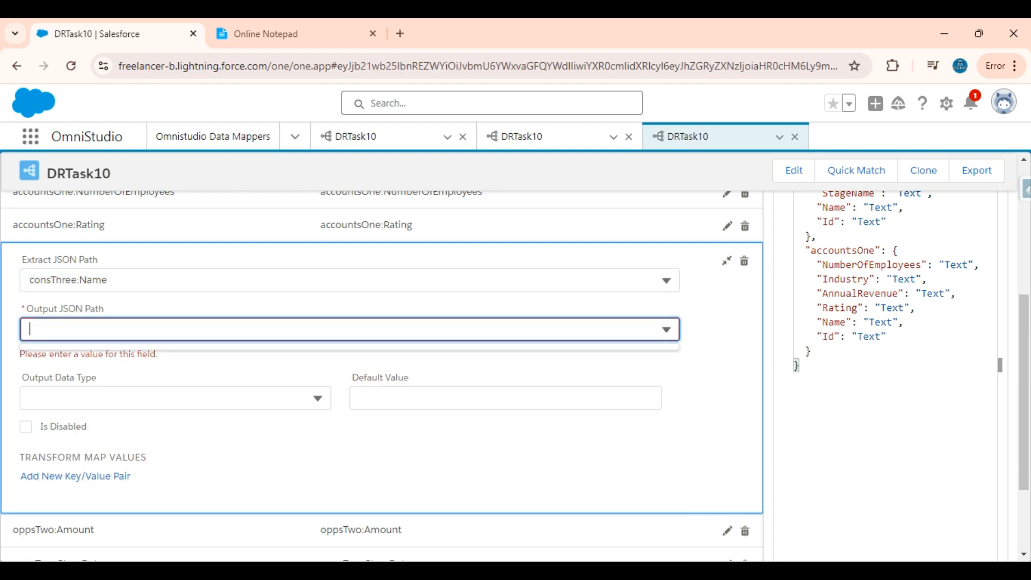
key(ctrl+v)
click(192, 372)
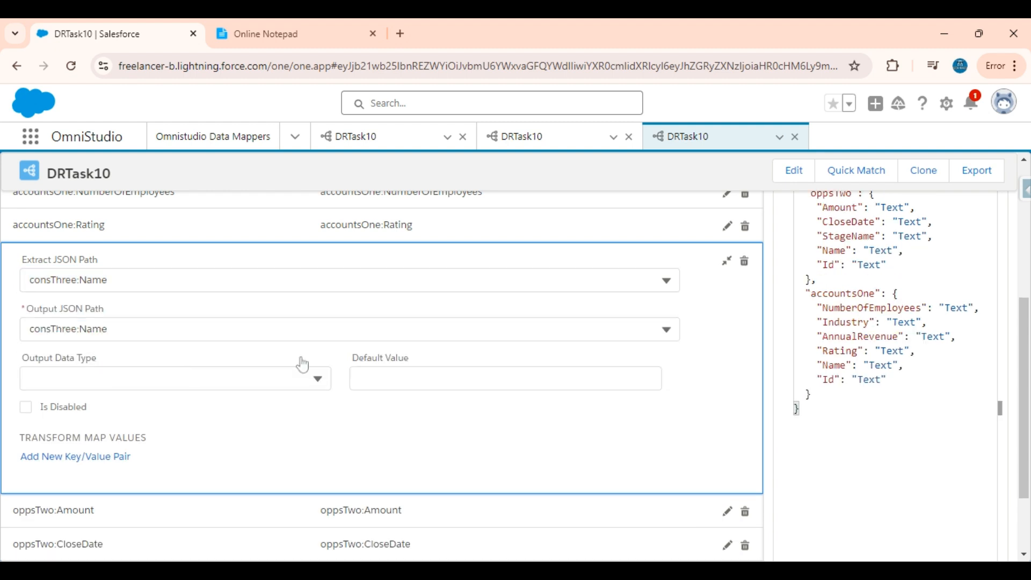
click(726, 374)
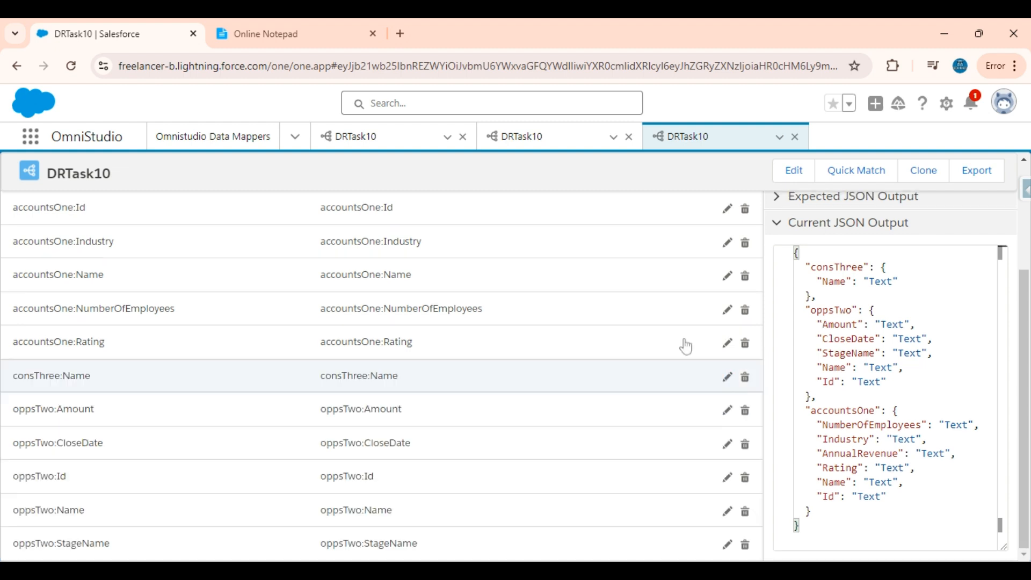
Map consThree:Email to a matching output path and check the consThree output block.
scroll(662, 317, up, 3)
click(744, 294)
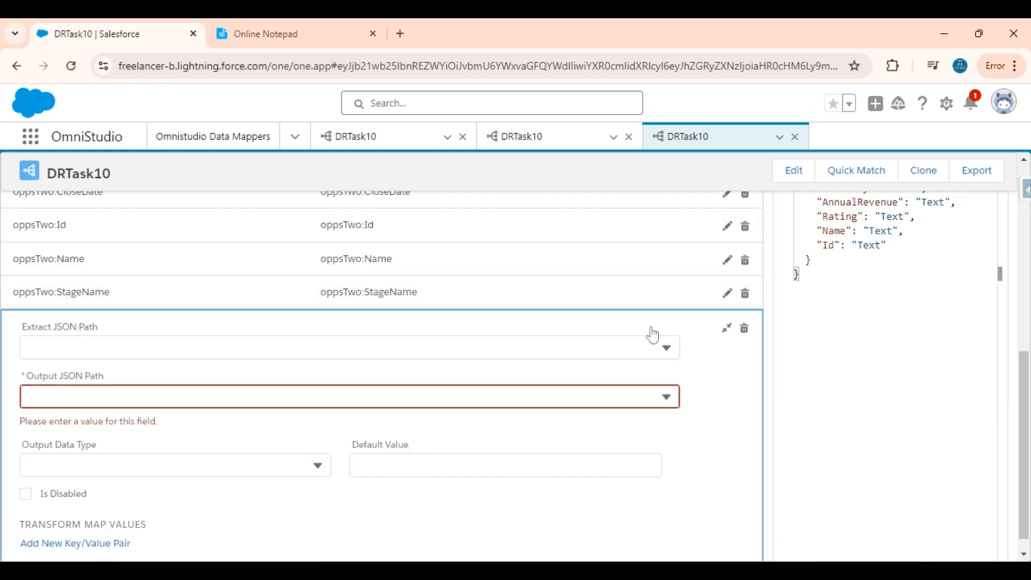
click(343, 348)
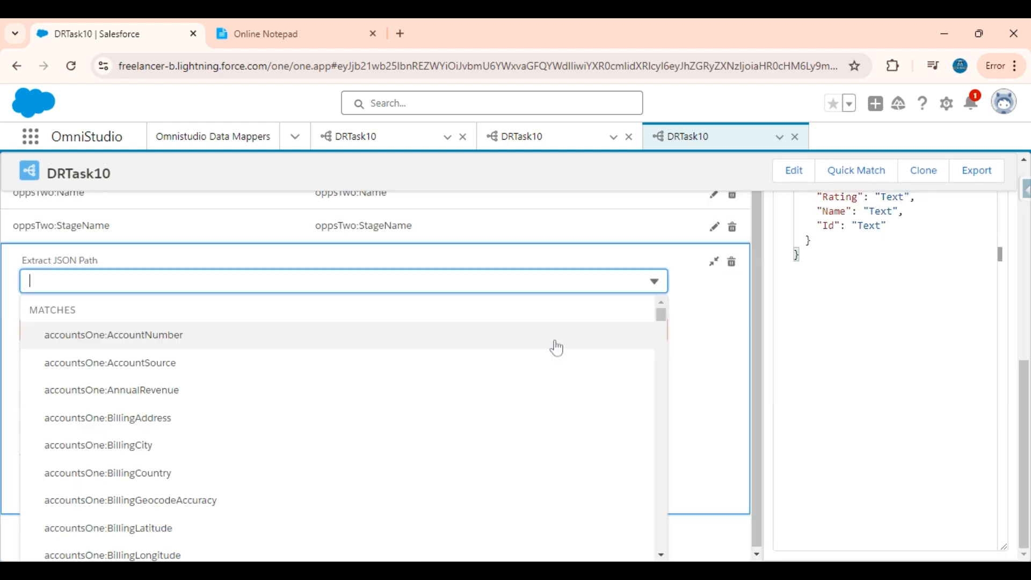
text(Email)
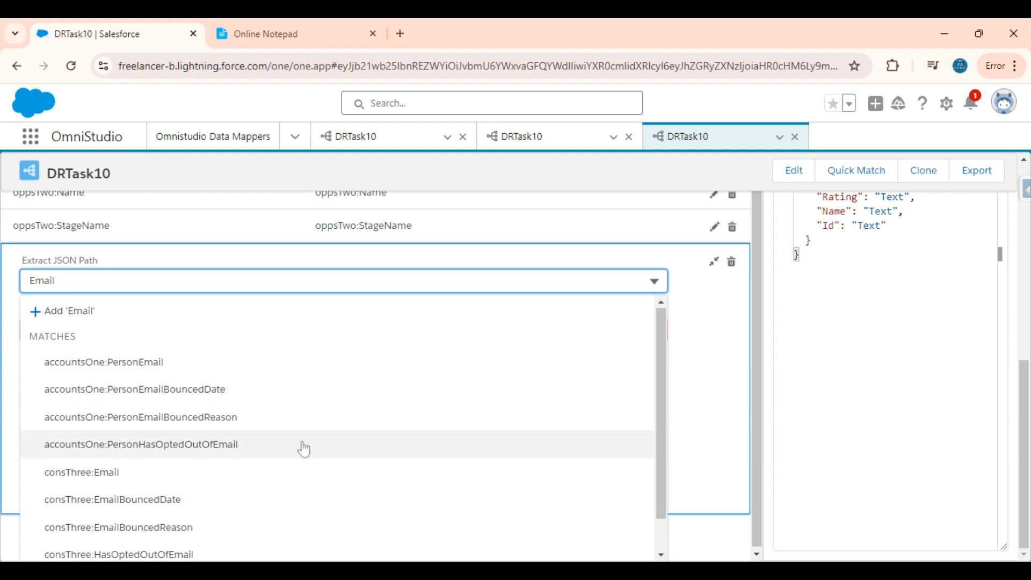
scroll(299, 449, down, 1)
click(146, 434)
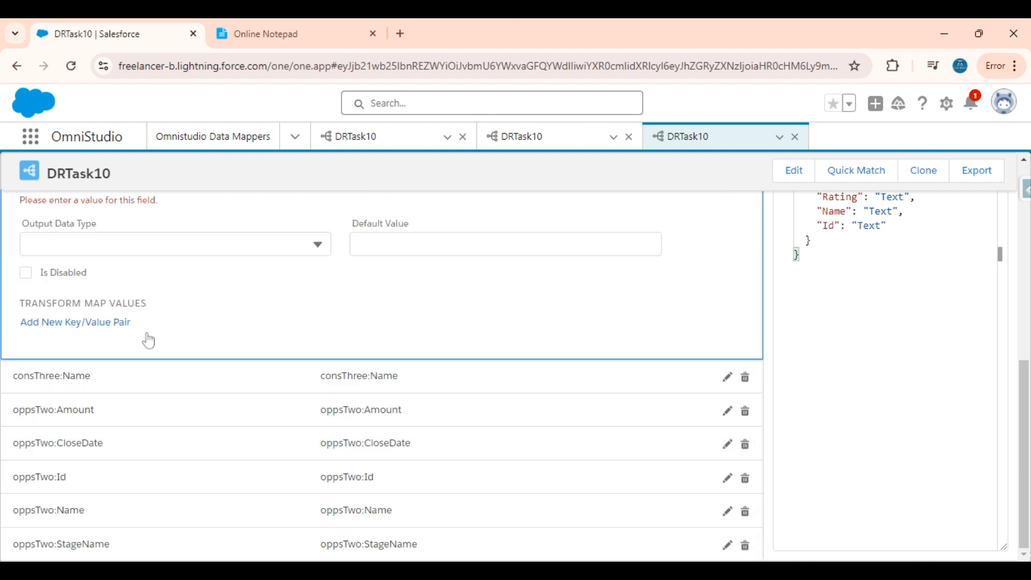
scroll(148, 339, up, 4)
click(148, 392)
key(ctrl+a)
key(ctrl+c)
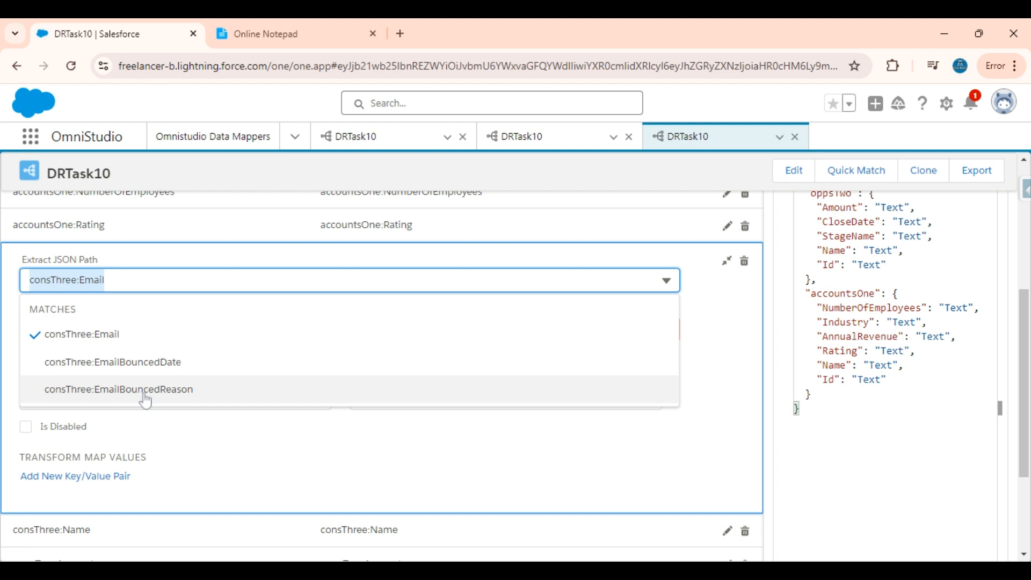
drag(719, 323, 643, 334)
click(643, 333)
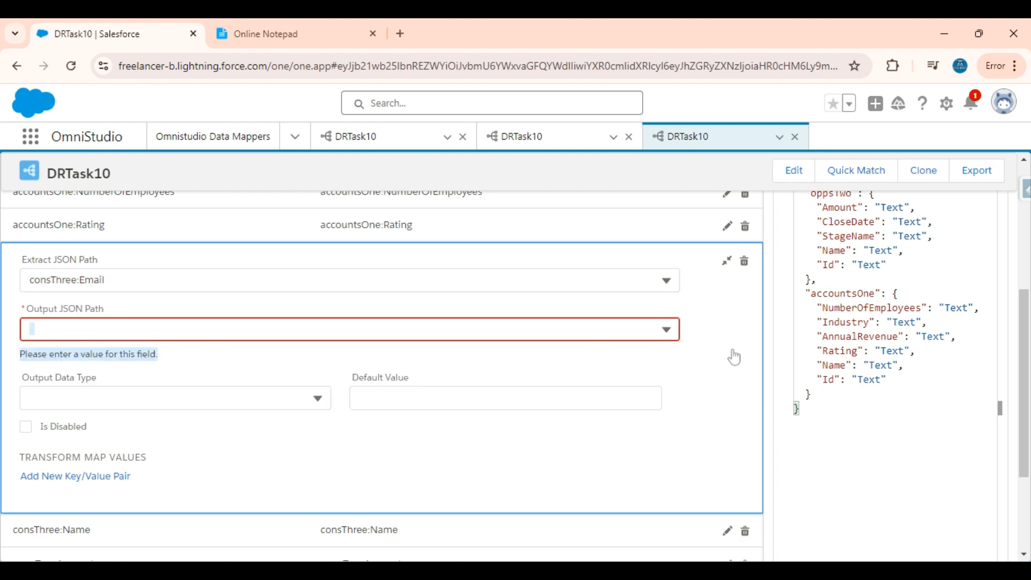
click(429, 328)
key(ctrl+v)
click(377, 363)
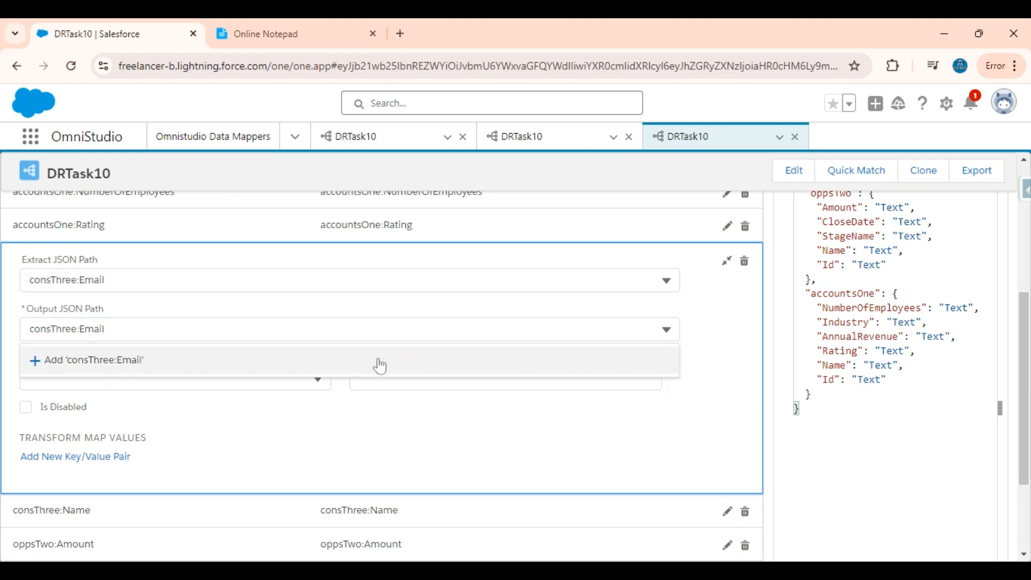
scroll(450, 370, up, 3)
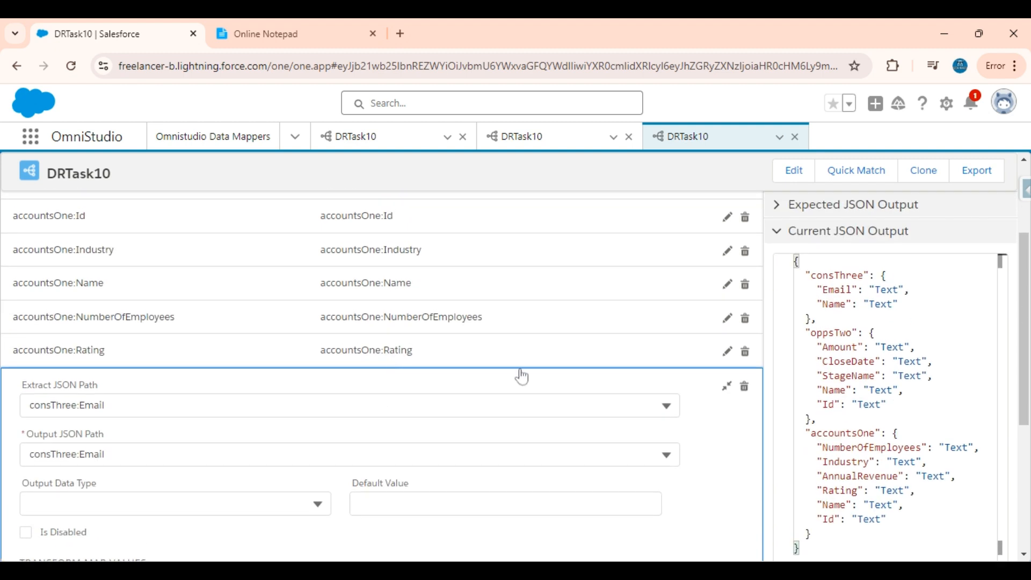
click(726, 386)
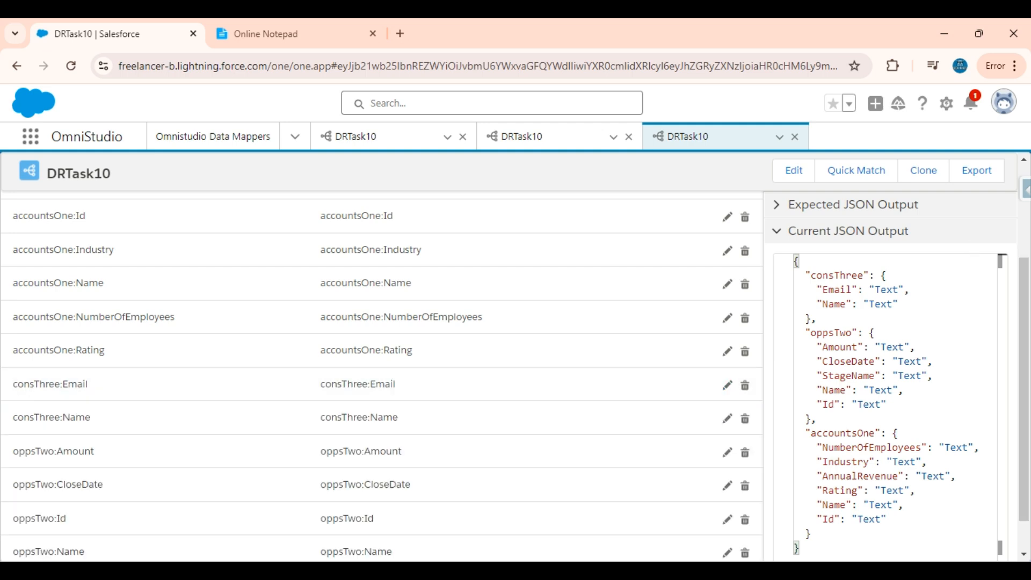
drag(817, 319, 898, 304)
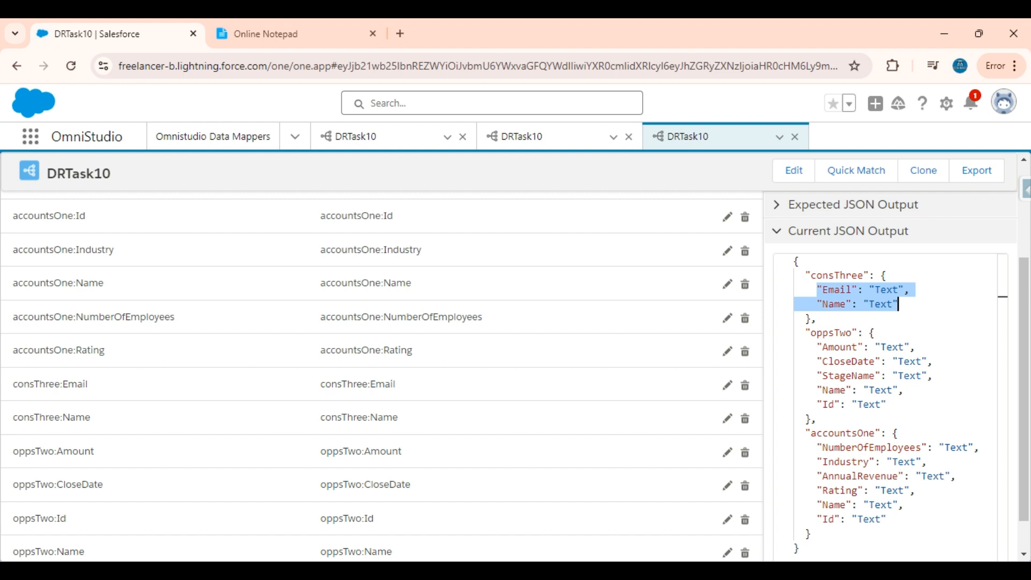
scroll(559, 302, up, 3)
Execute the Data Mapper preview and locate consThree in the response.
click(287, 262)
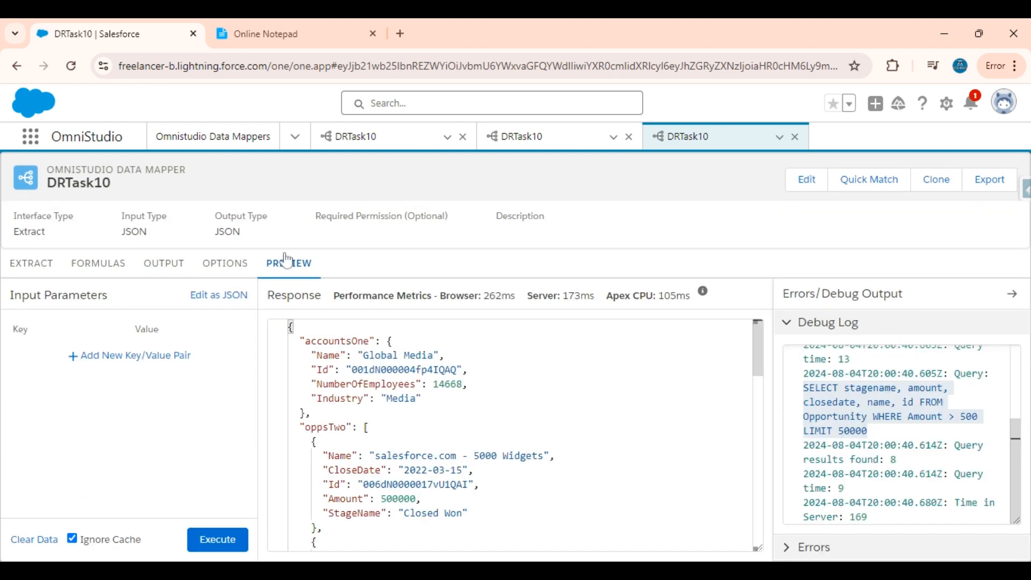
click(220, 541)
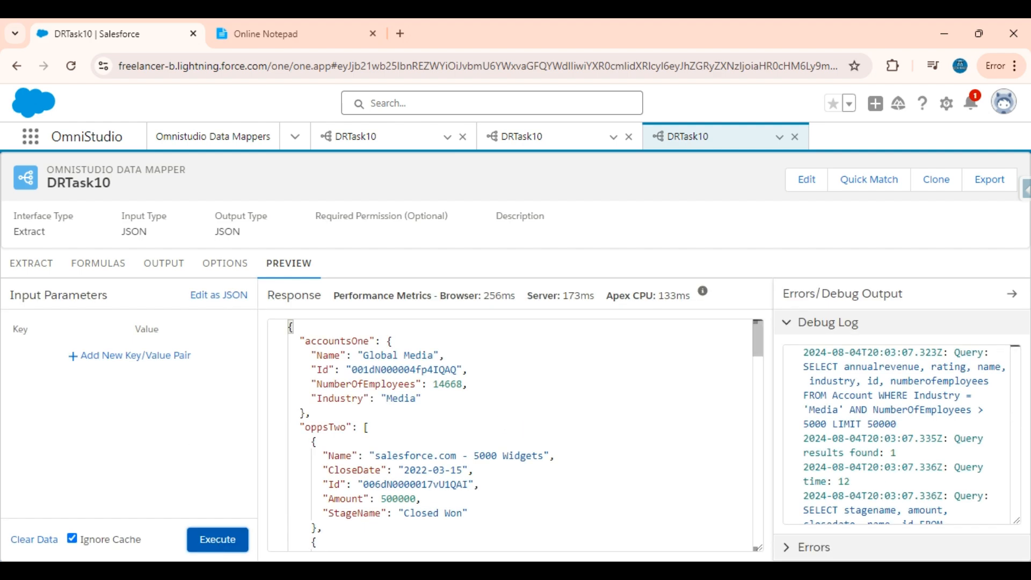
scroll(515, 435, down, 20)
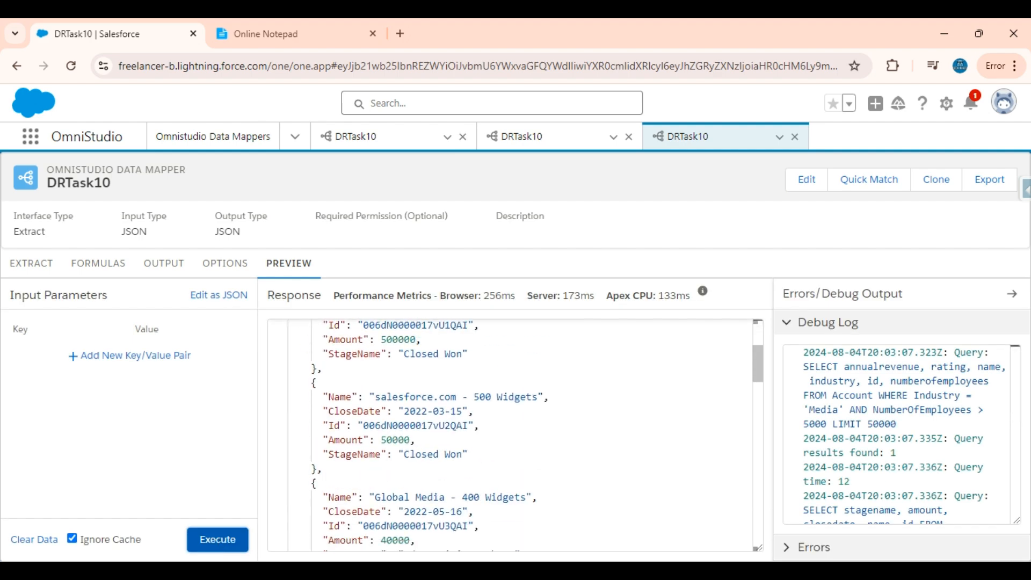
scroll(514, 434, up, 8)
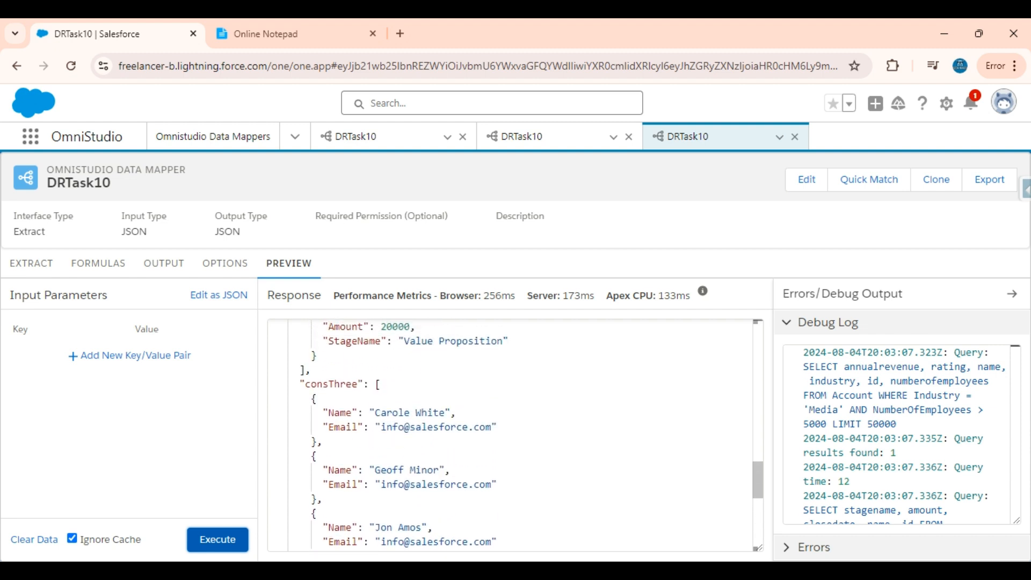
double_click(354, 384)
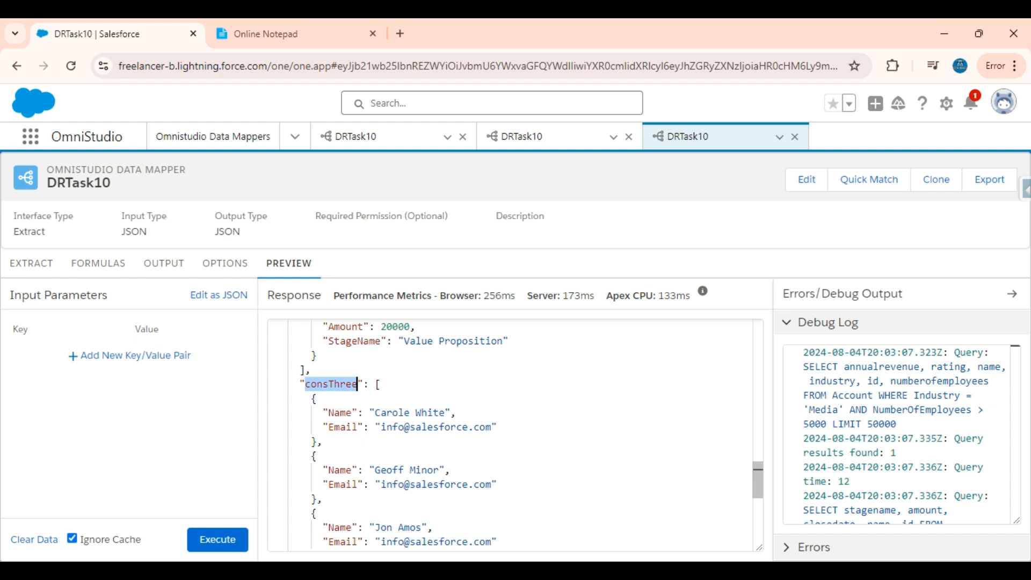
Confirm the debug log reports 8 contacts found and review the Contact query.
scroll(356, 383, down, 6)
scroll(355, 383, up, 2)
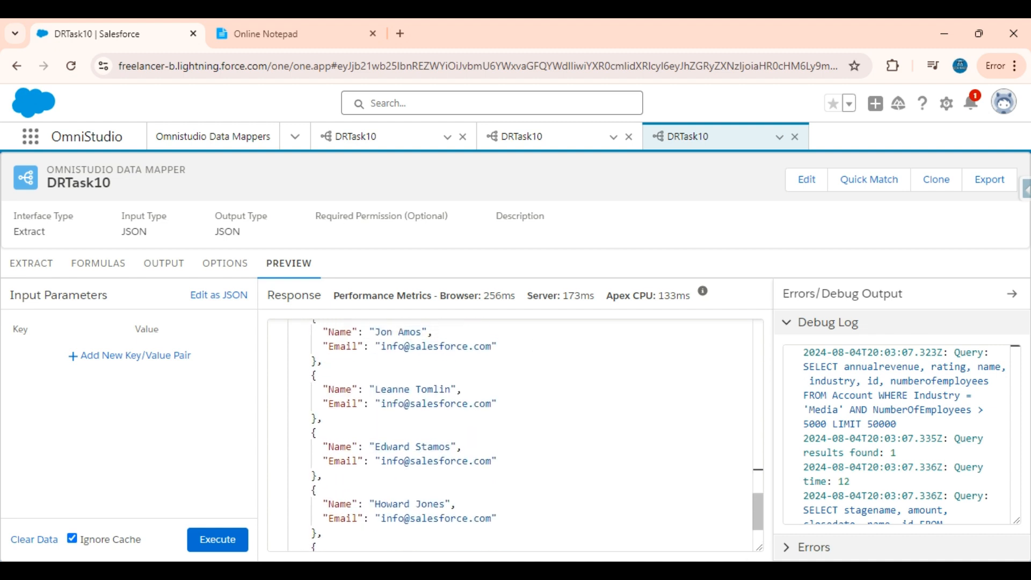
scroll(357, 395, up, 4)
scroll(358, 396, down, 6)
scroll(357, 395, down, 2)
scroll(896, 435, down, 5)
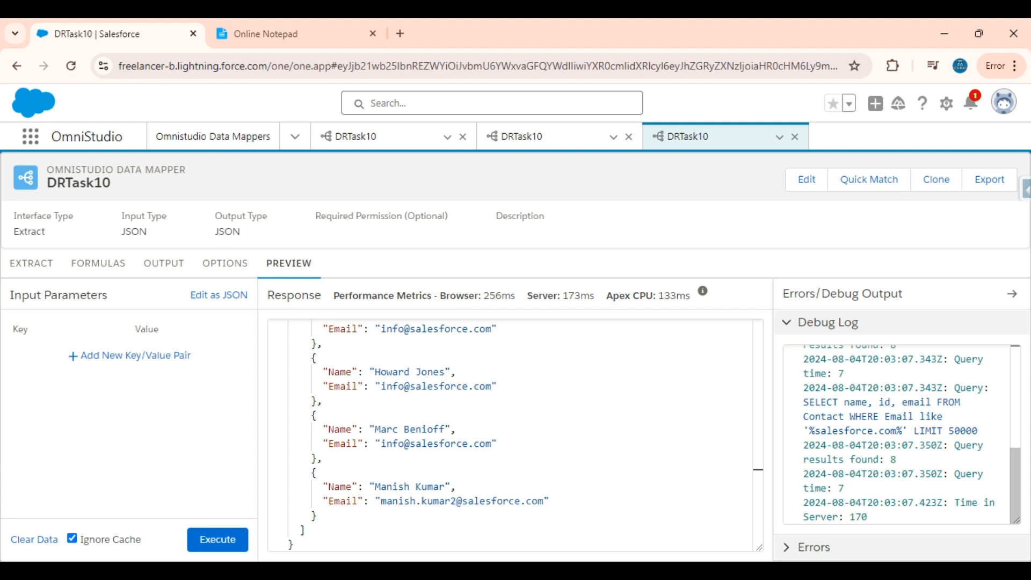
drag(895, 459, 803, 459)
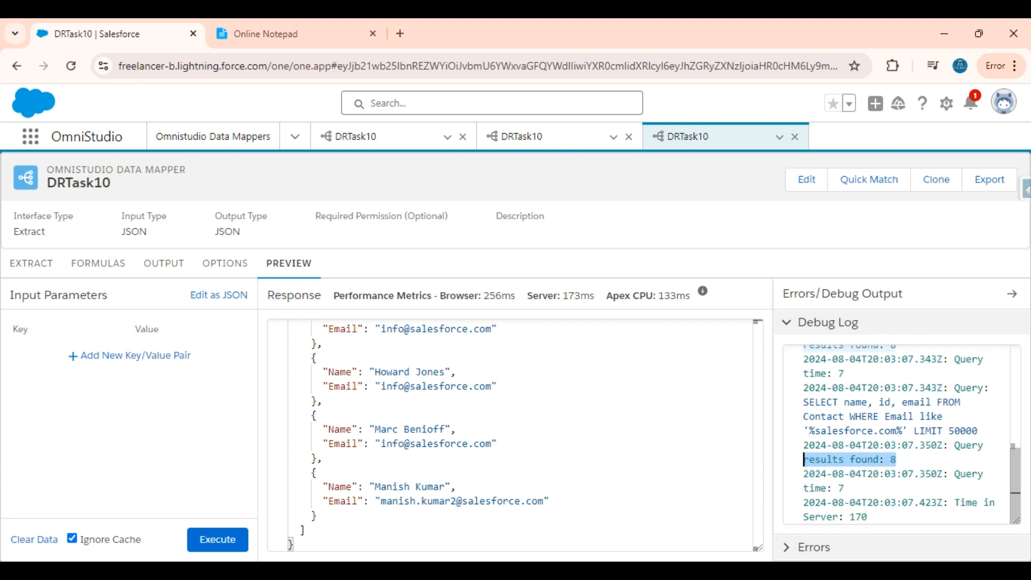
click(897, 459)
drag(978, 430, 801, 406)
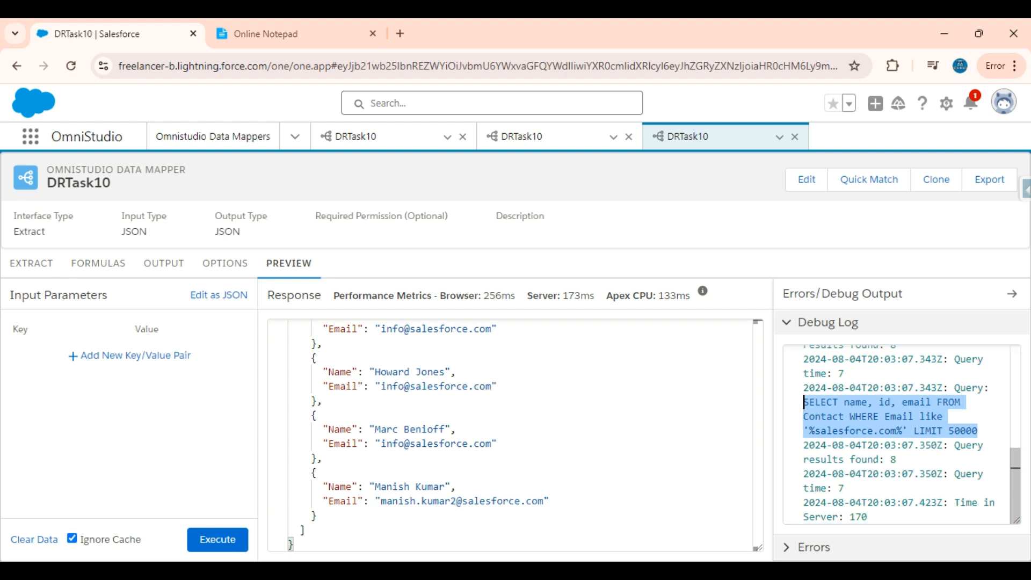
click(838, 429)
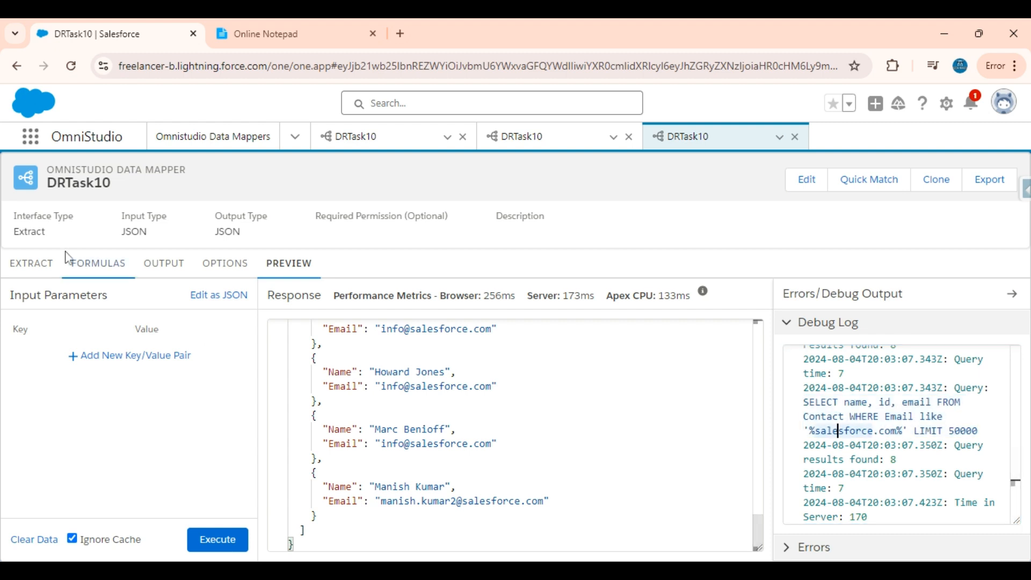
click(46, 265)
click(277, 30)
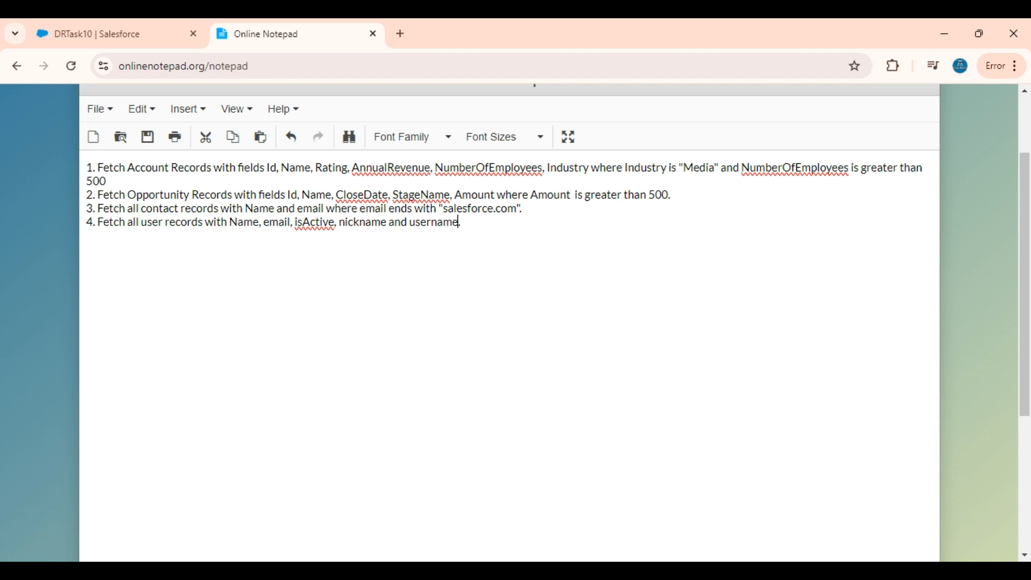
Return from the notepad requirements to the DRTask10 Data Mapper tab.
click(97, 31)
scroll(260, 346, down, 3)
Add a fourth extract step on the User object with output path userFour.
scroll(260, 346, up, 3)
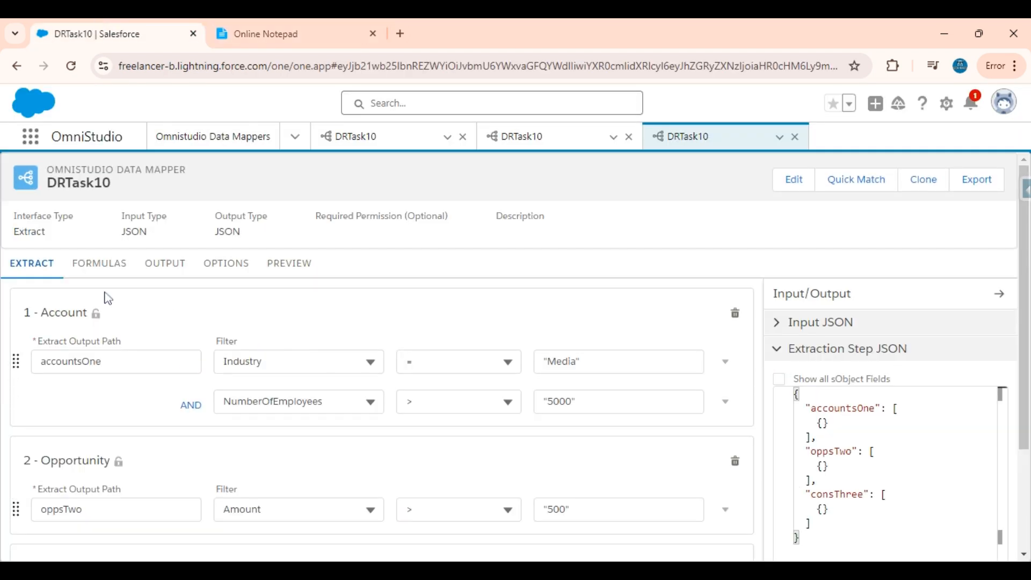
scroll(271, 389, down, 3)
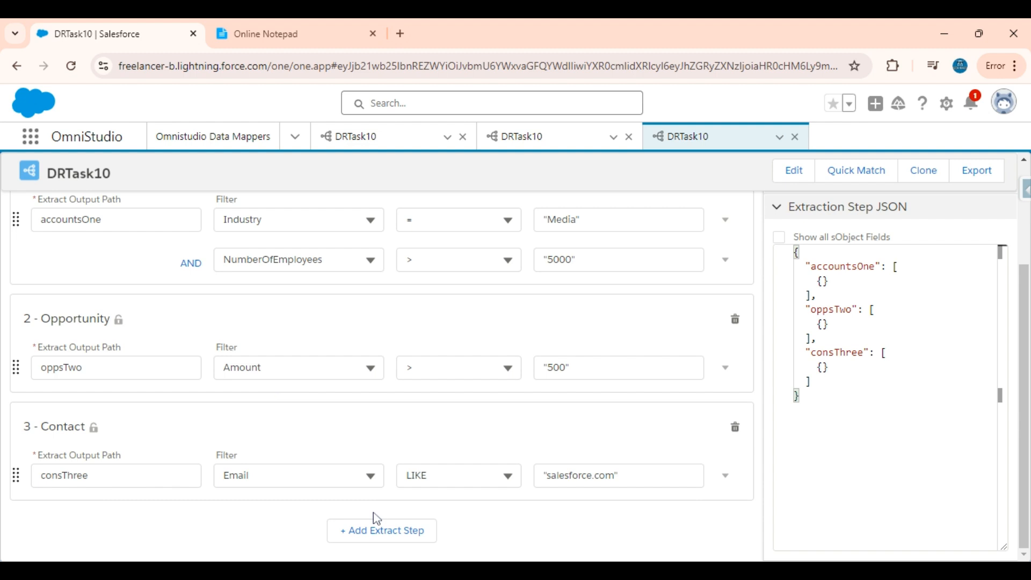
click(377, 537)
scroll(365, 532, down, 2)
click(295, 428)
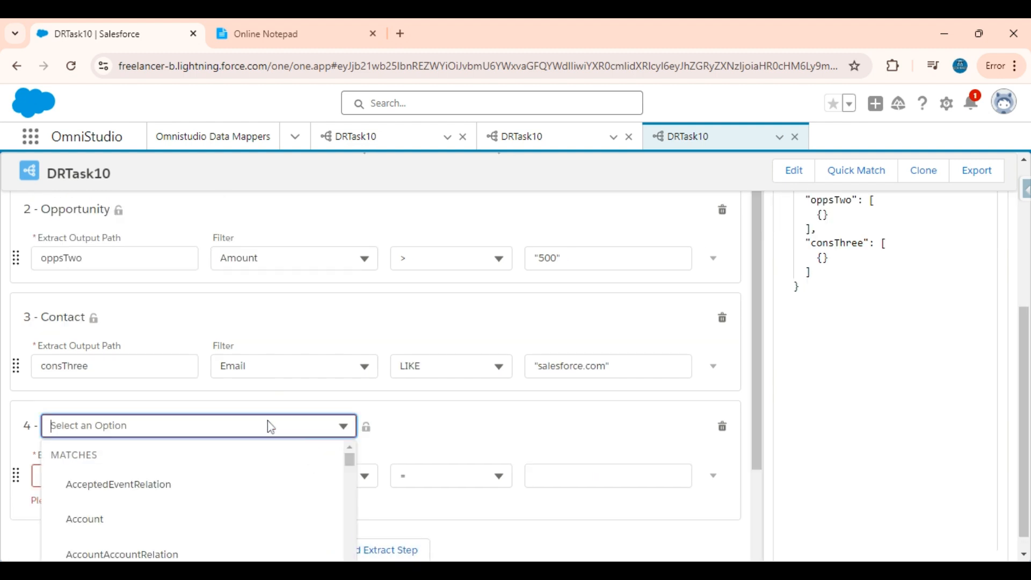
scroll(295, 430, down, 3)
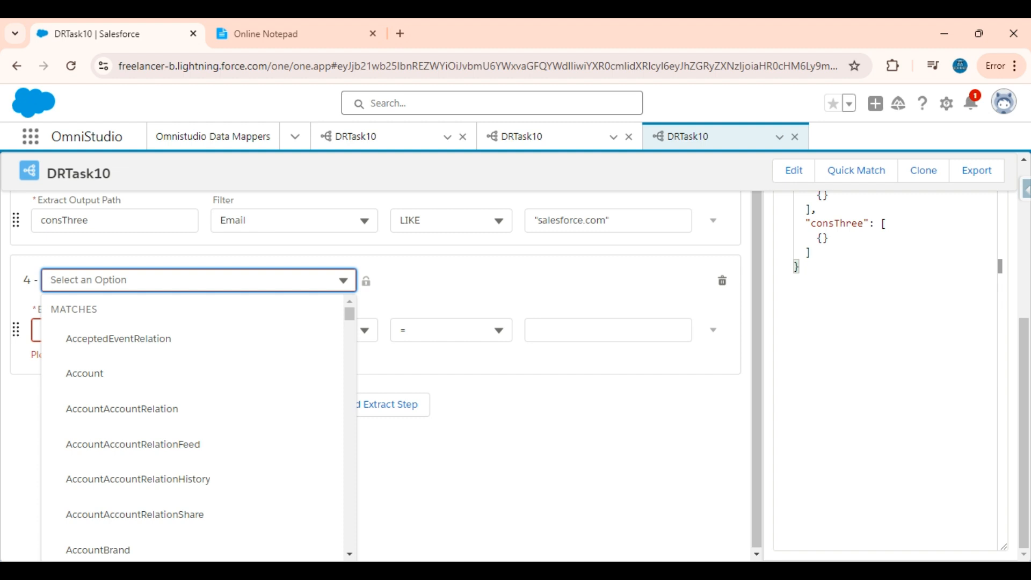
text(user)
scroll(136, 428, down, 4)
scroll(165, 497, down, 10)
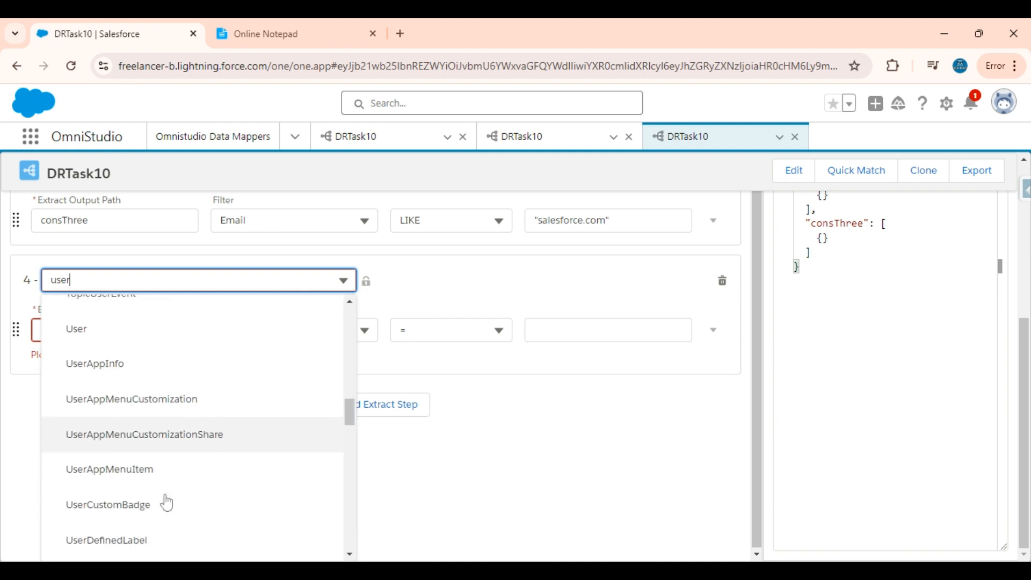
scroll(140, 456, up, 2)
click(92, 389)
click(93, 456)
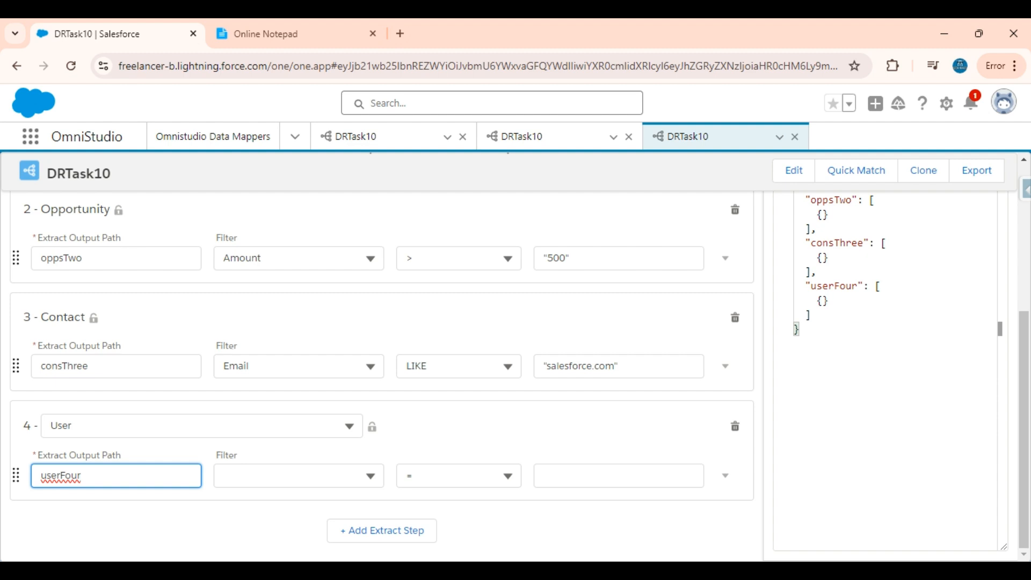
Filter step 4 on Id <> "$Vlocity.NULL".
click(301, 475)
click(578, 402)
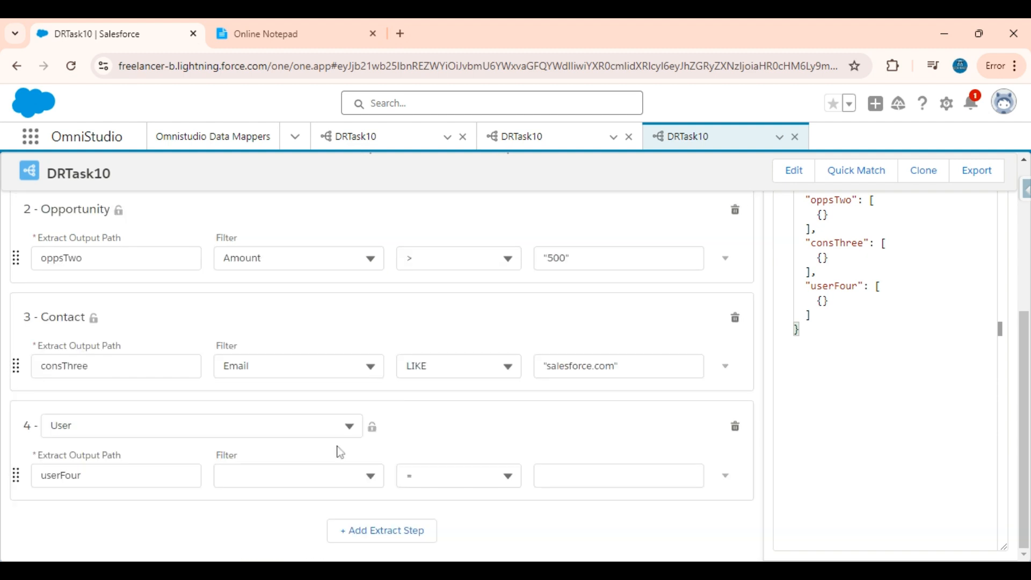
click(299, 476)
scroll(282, 529, down, 1)
scroll(282, 529, down, 2)
text(Id)
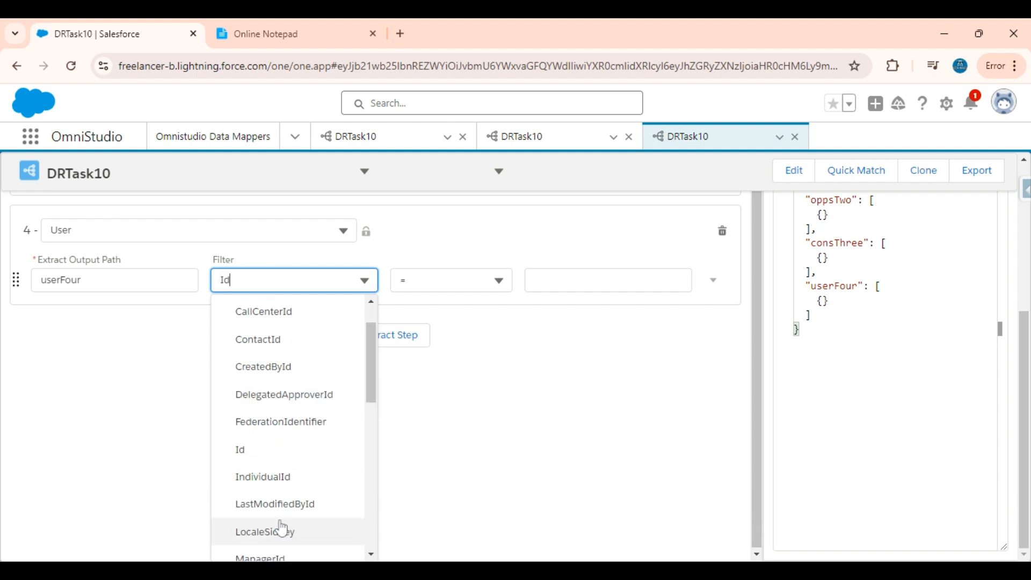
click(260, 449)
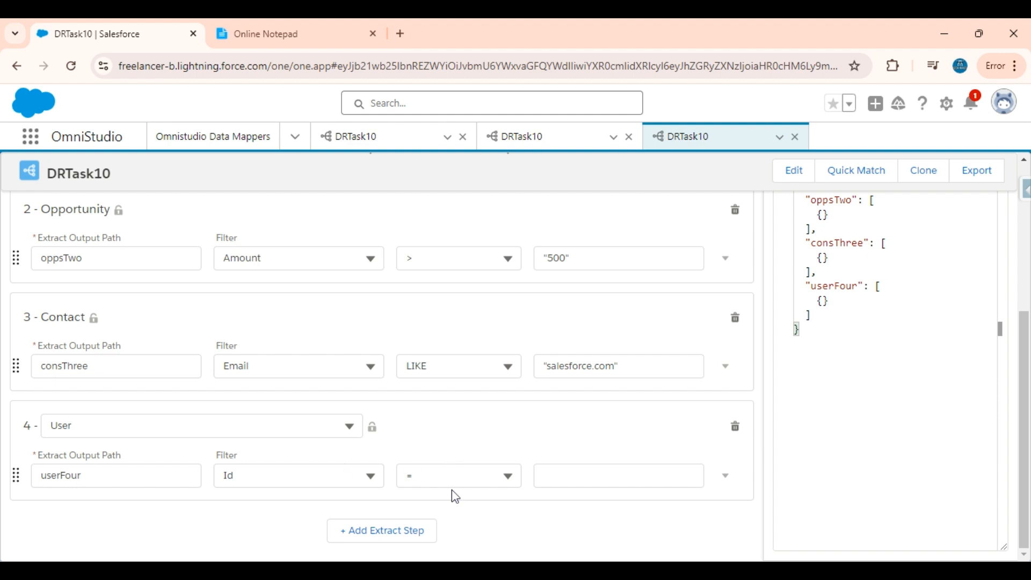
click(470, 476)
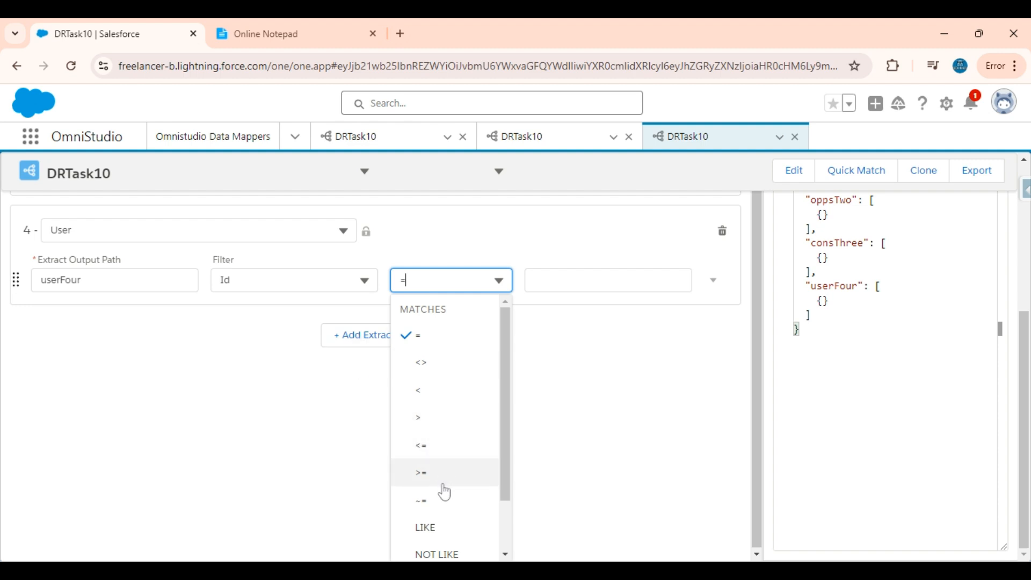
click(436, 370)
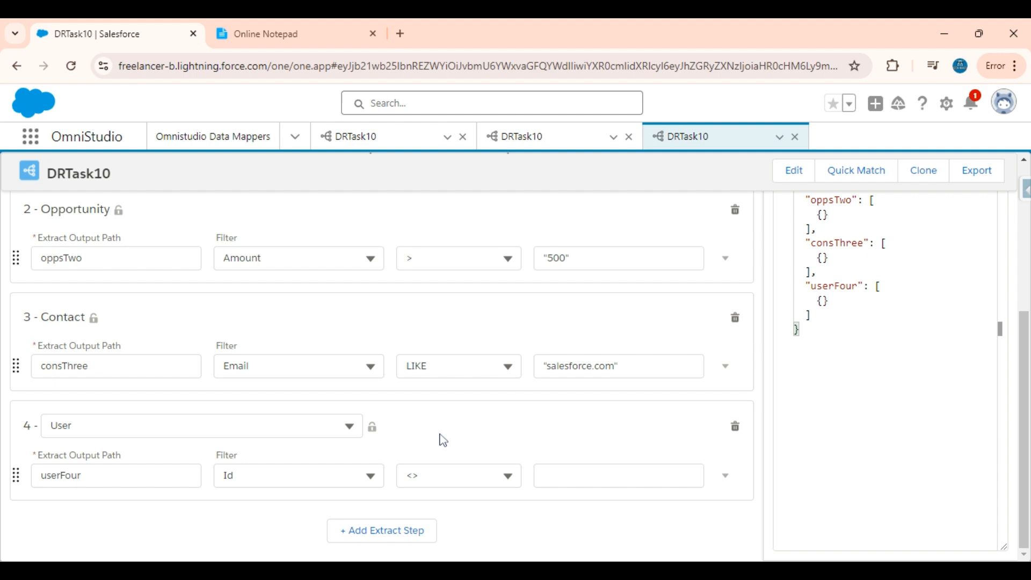
click(617, 475)
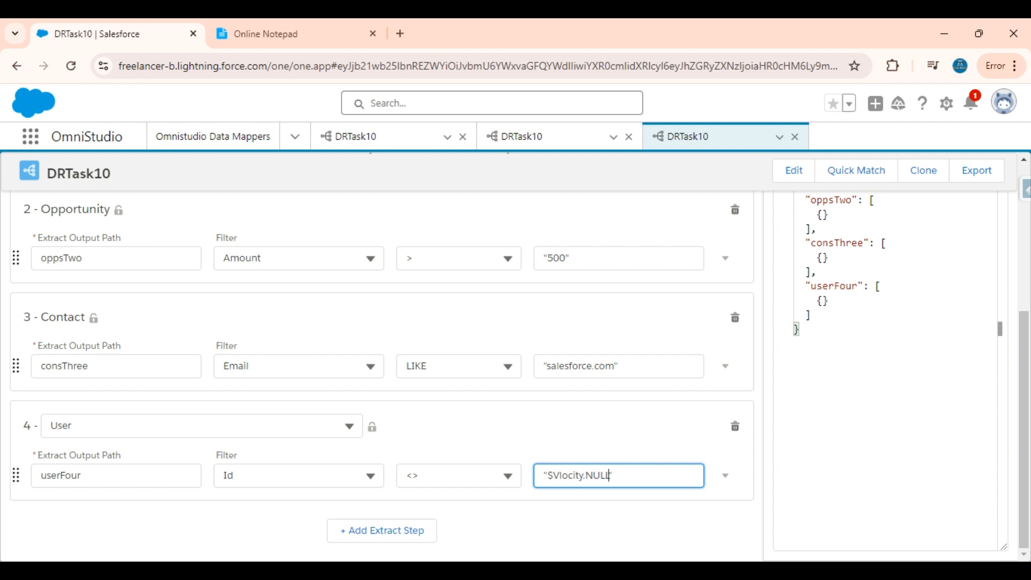
scroll(517, 467, up, 5)
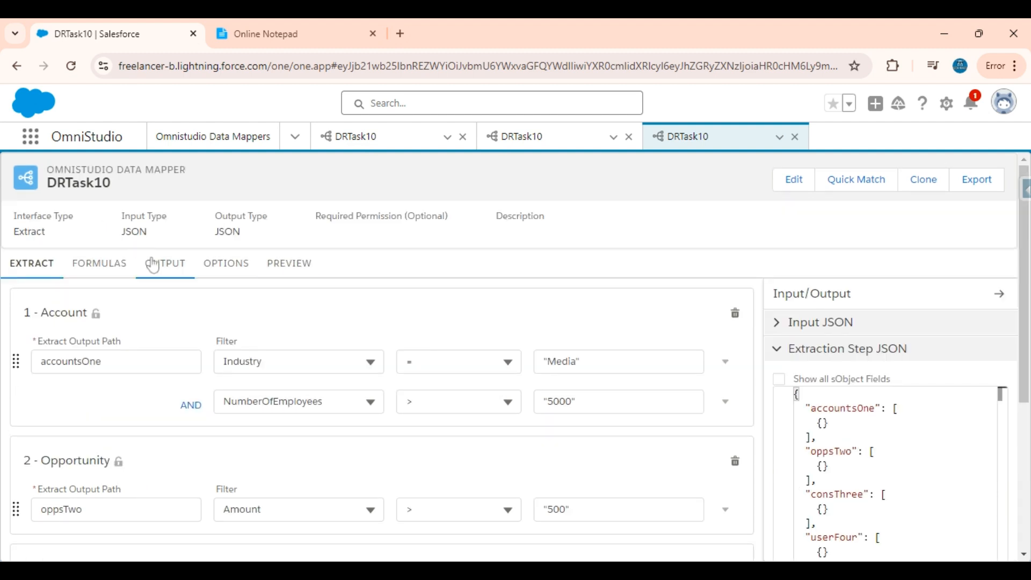
Map userFour:Name to an output path of the same name.
click(156, 267)
scroll(294, 430, down, 3)
scroll(294, 430, up, 3)
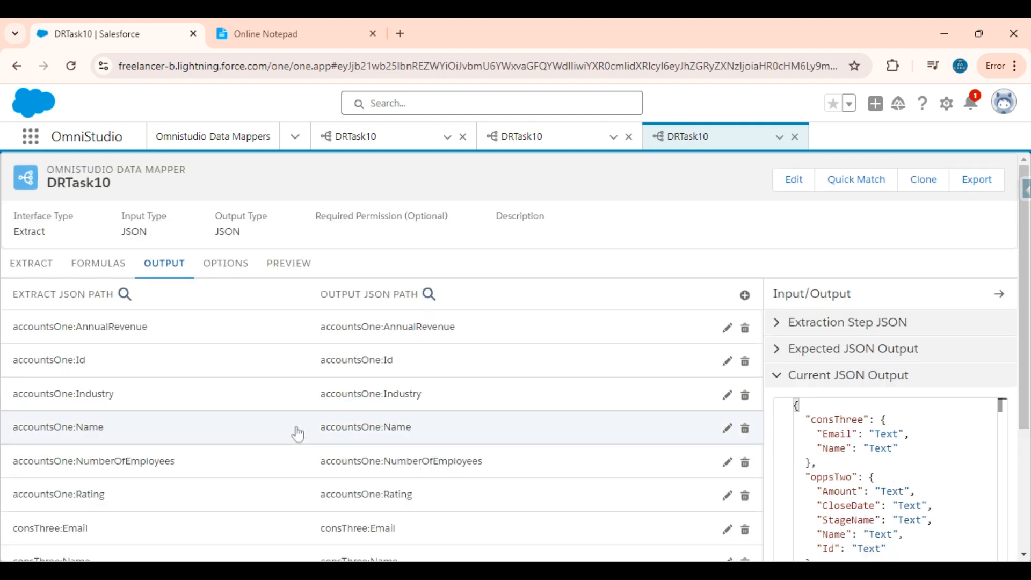
click(745, 295)
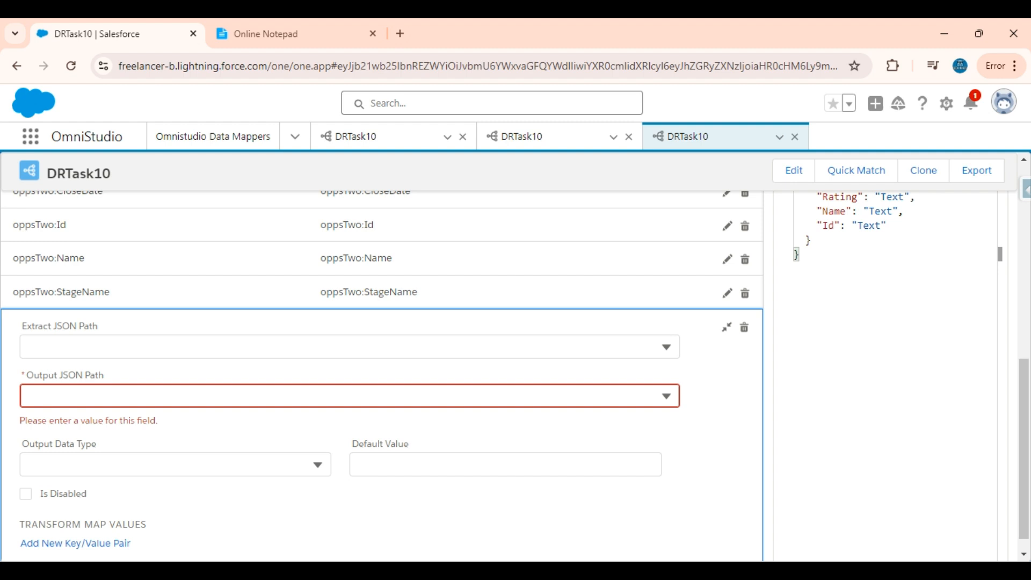
click(357, 349)
text(Name)
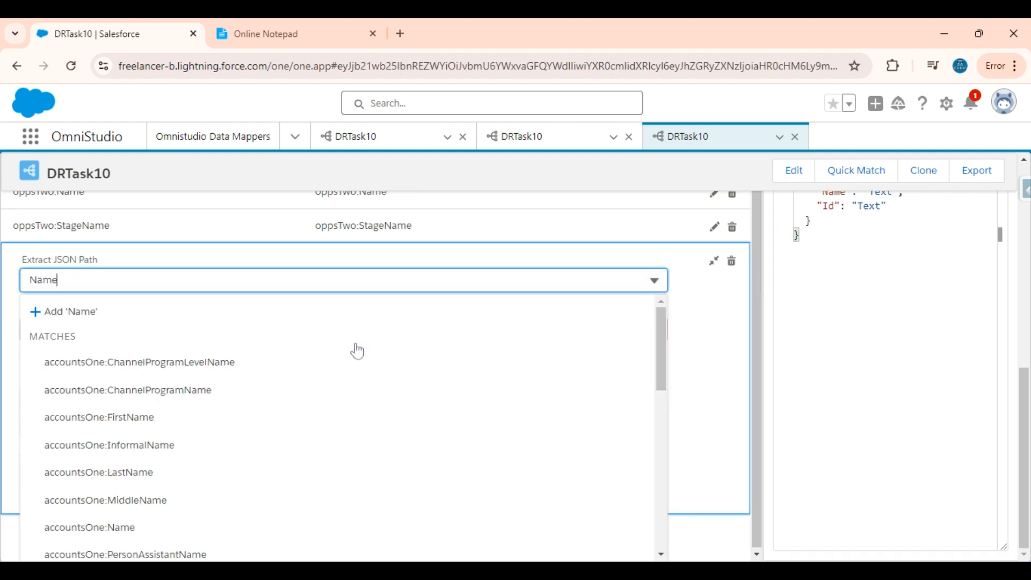
scroll(361, 439, down, 10)
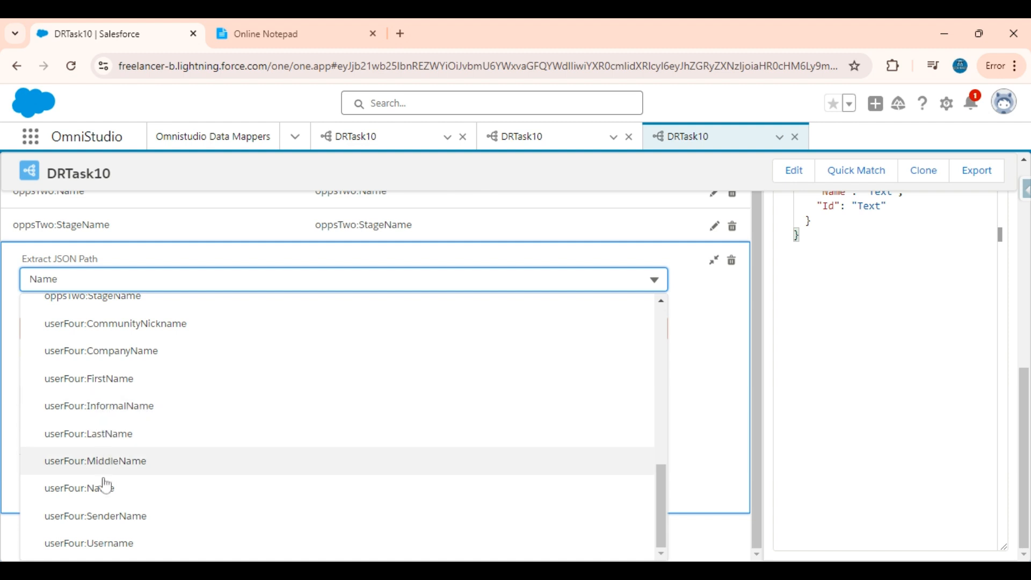
click(89, 489)
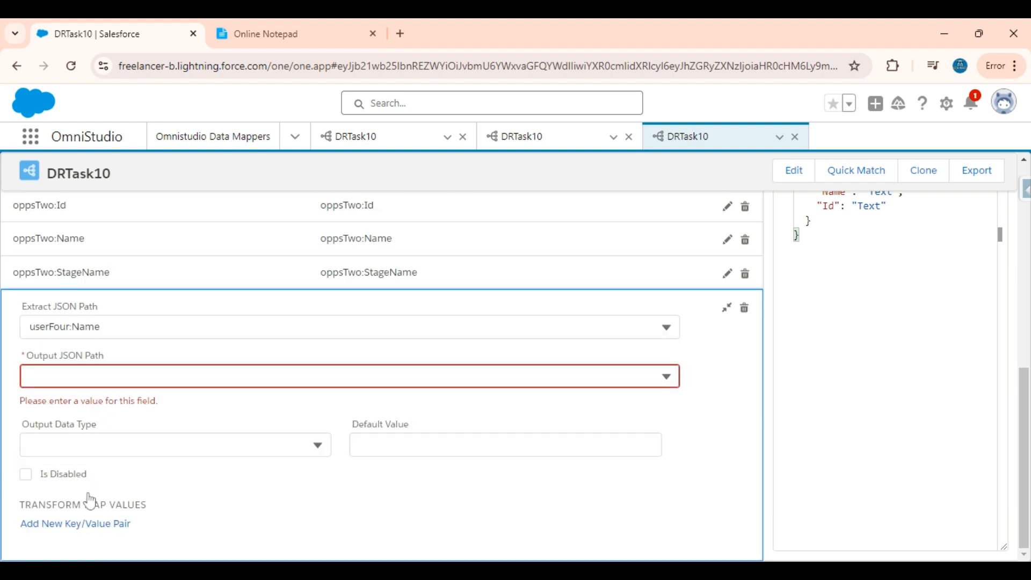
click(142, 330)
key(ctrl+c)
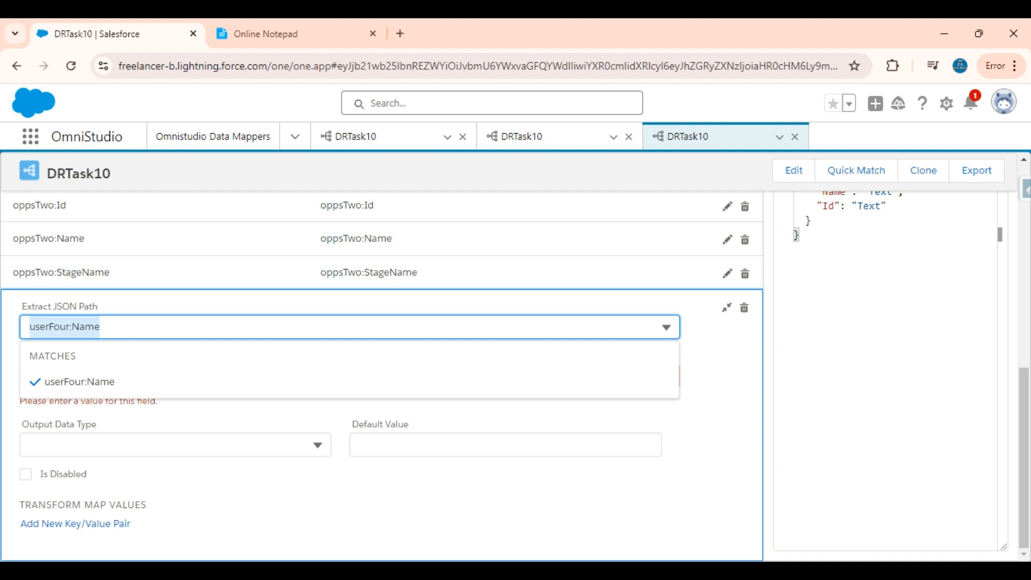
click(729, 384)
click(349, 377)
key(ctrl+v)
click(345, 440)
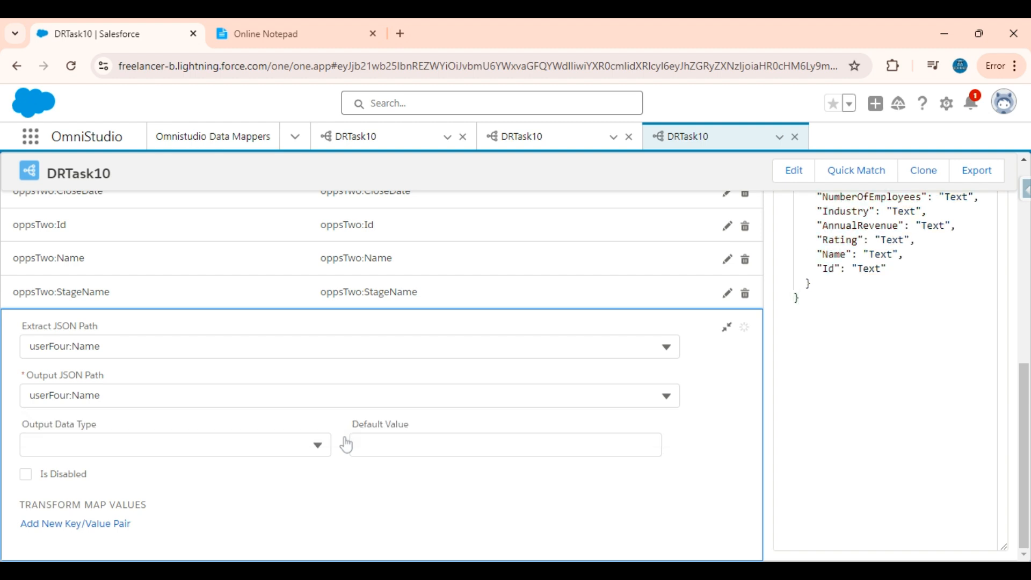
click(727, 328)
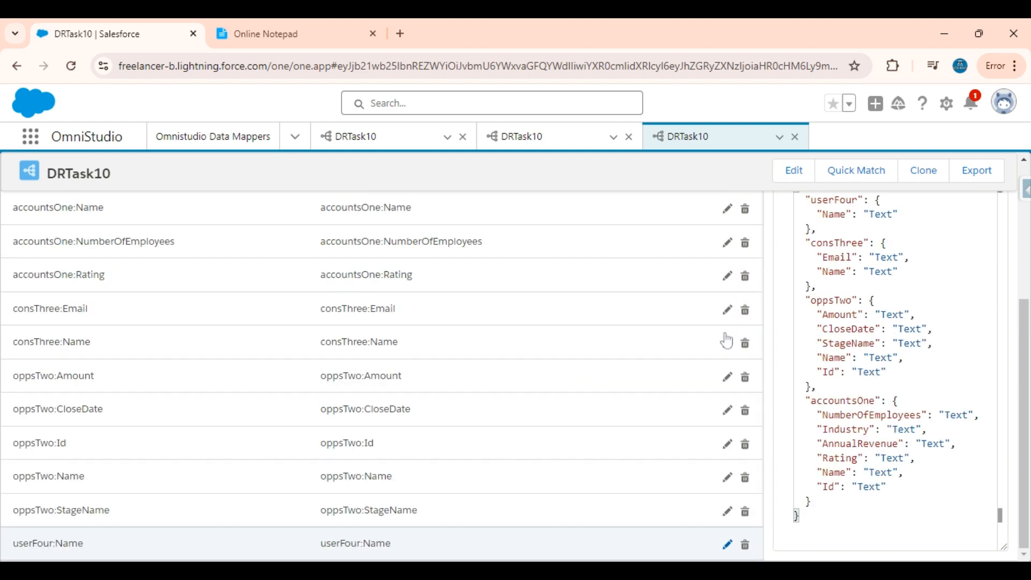
After checking the requirements, map userFour:Email to a matching output path.
click(323, 43)
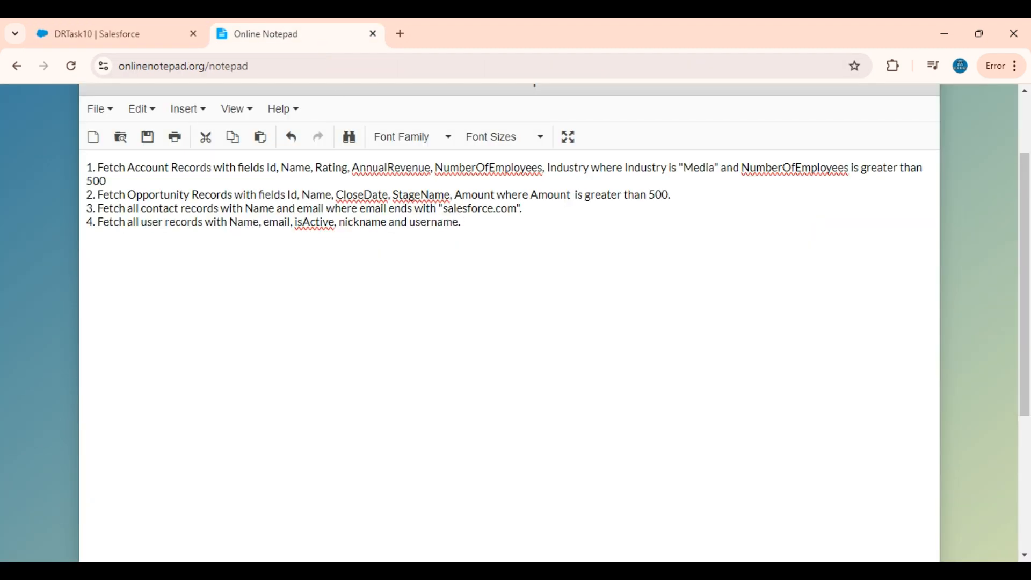
click(140, 37)
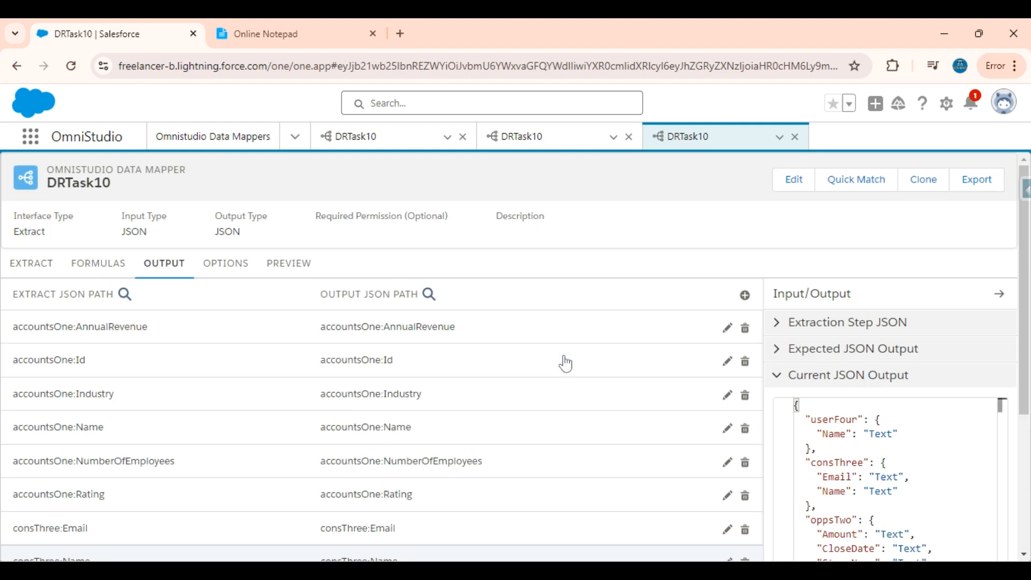
click(744, 294)
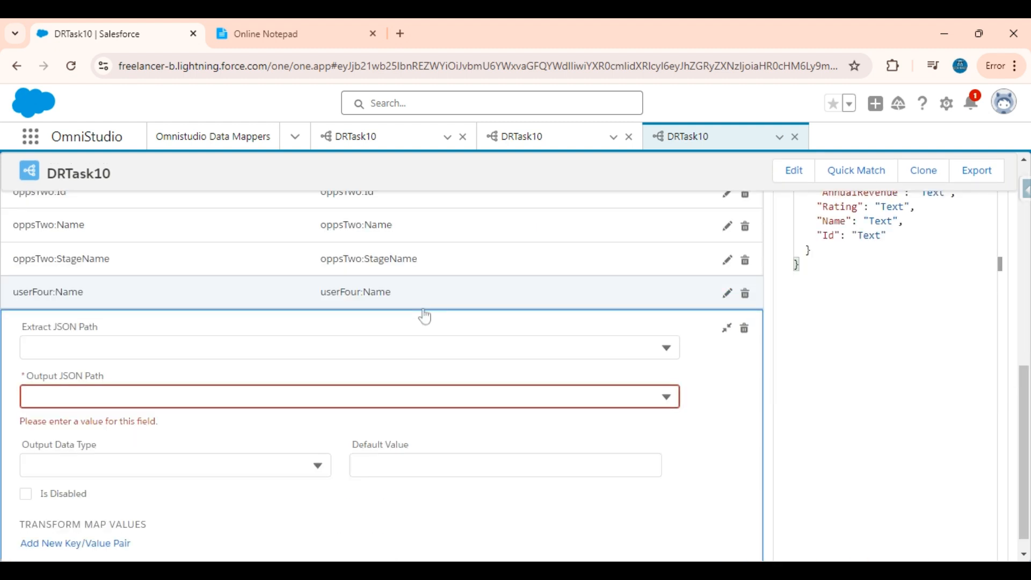
click(340, 347)
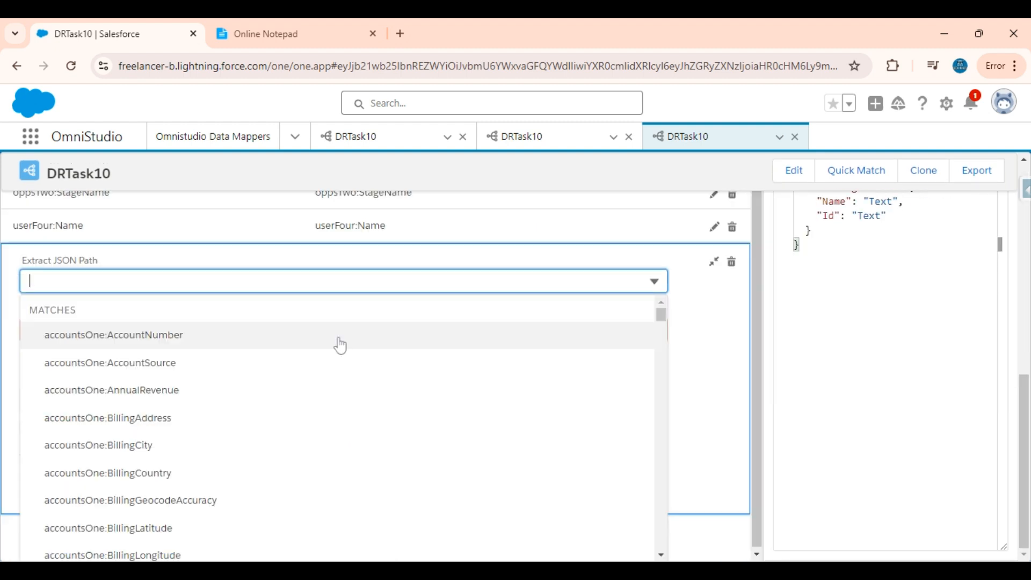
text(email)
scroll(317, 364, down, 10)
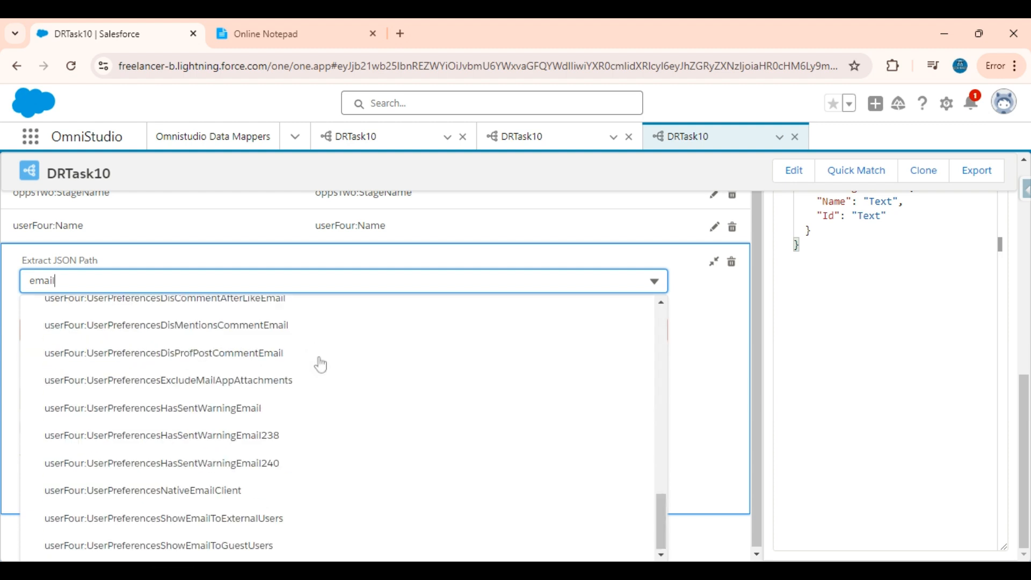
scroll(188, 432, up, 10)
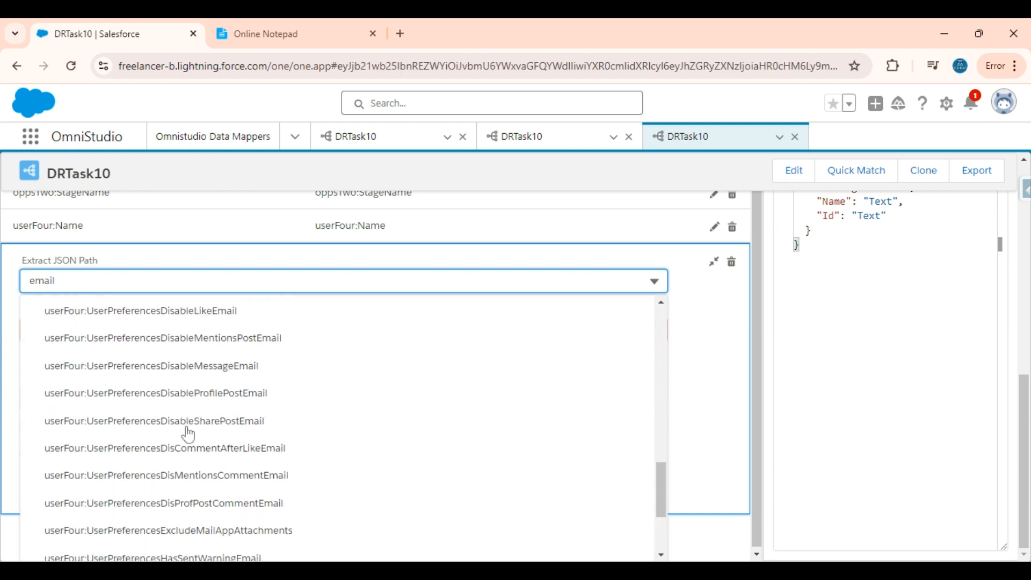
scroll(188, 434, up, 5)
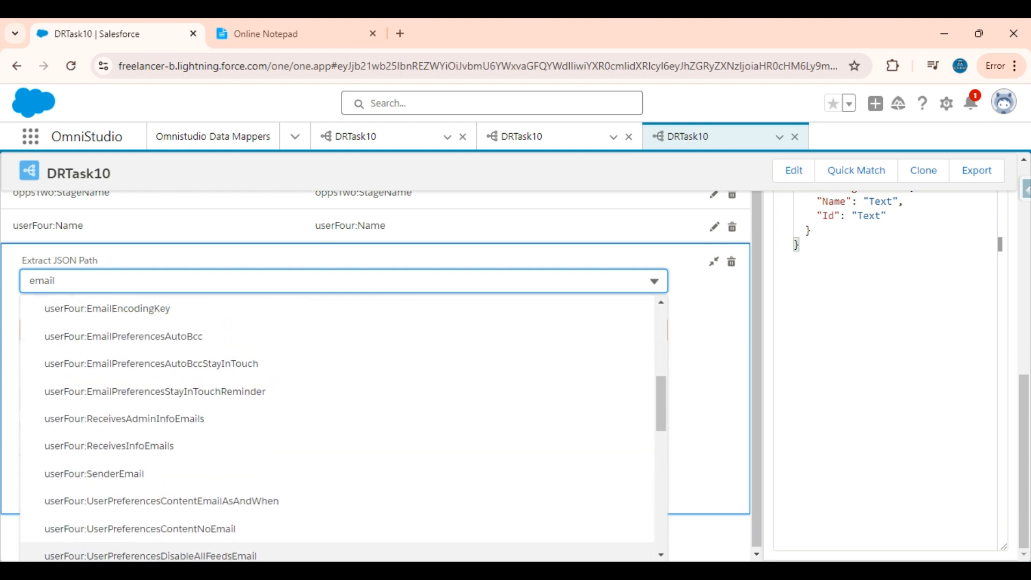
click(135, 411)
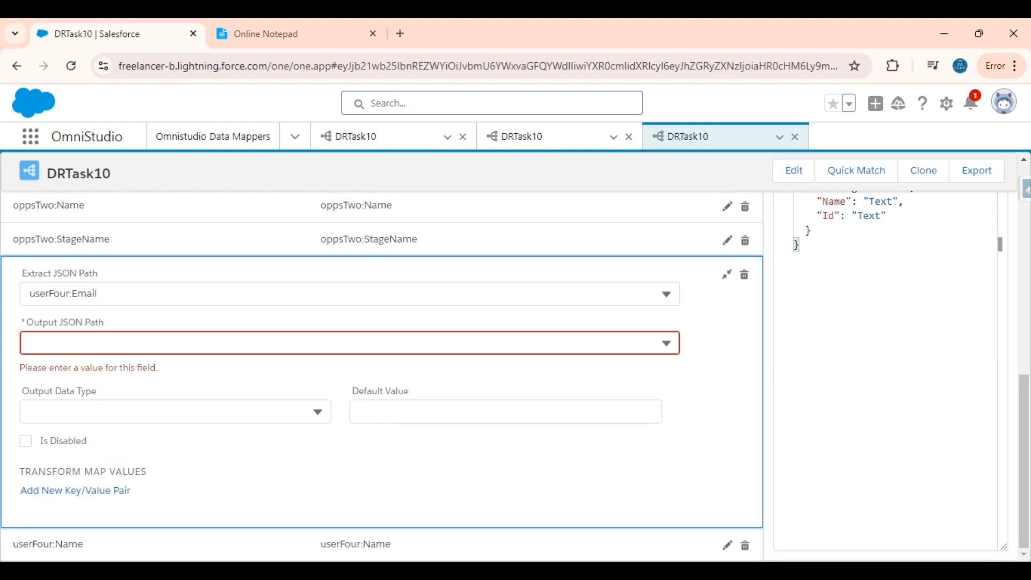
click(170, 296)
key(ctrl+c)
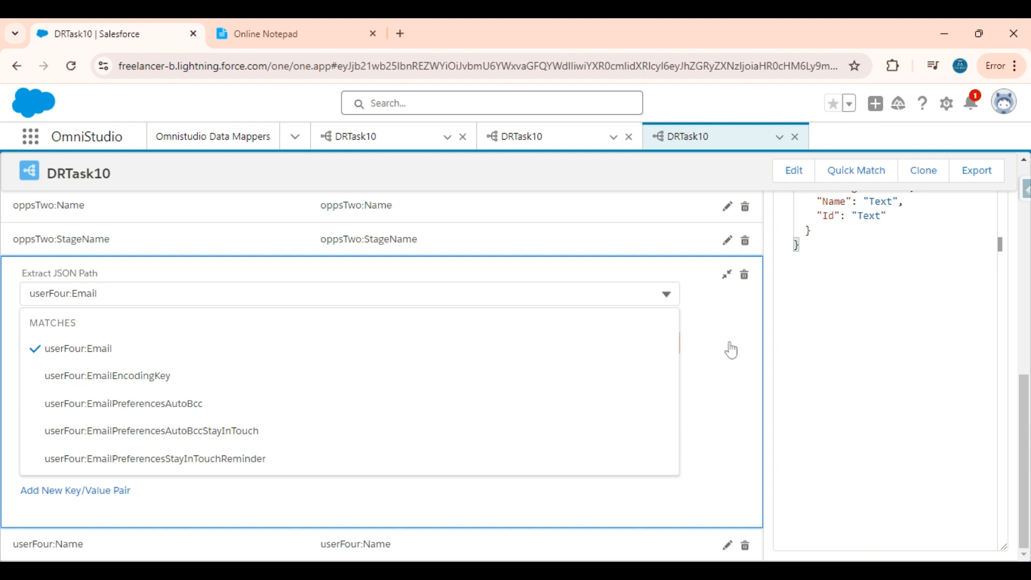
click(639, 295)
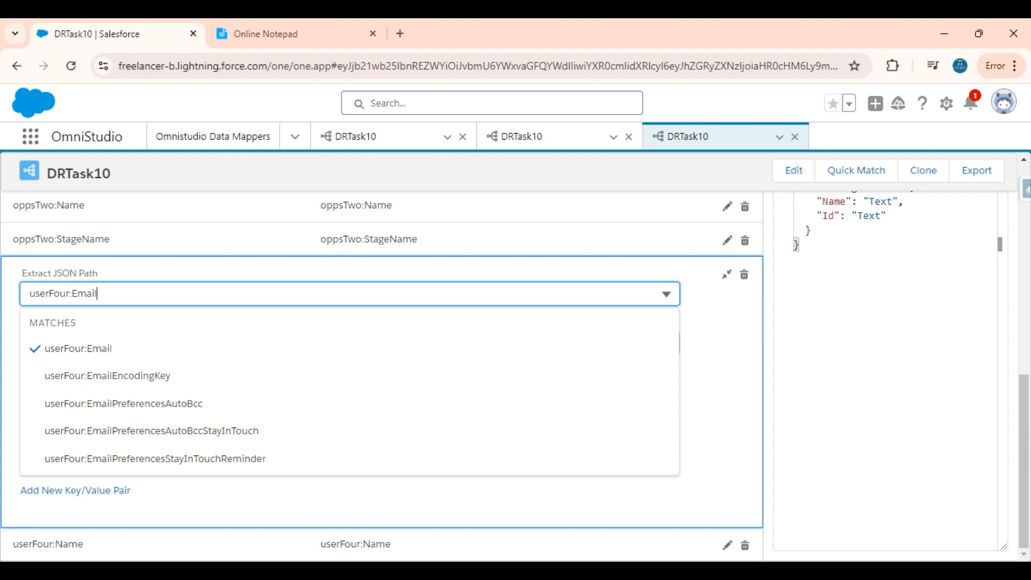
click(736, 340)
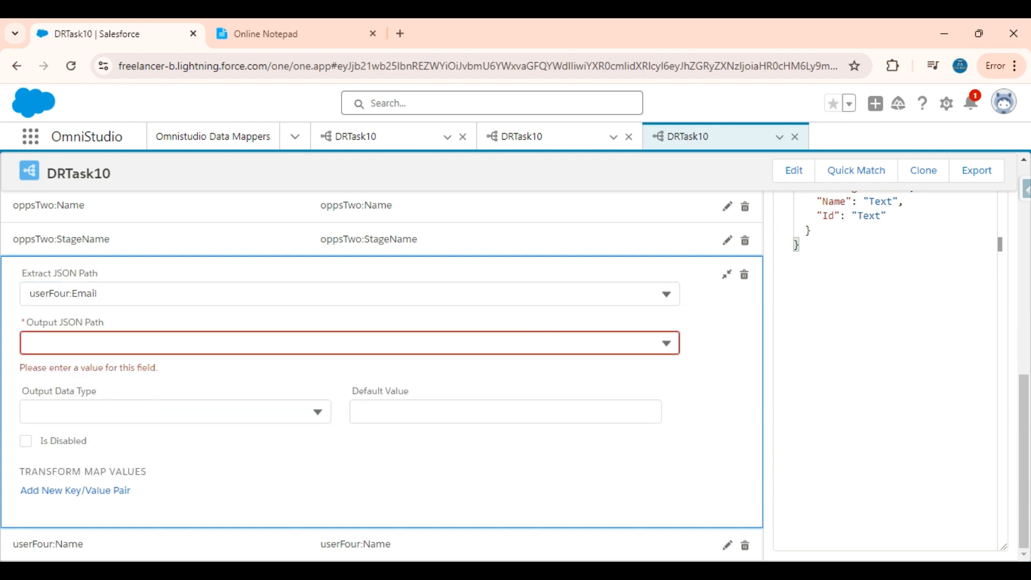
click(343, 343)
key(ctrl+v)
click(313, 398)
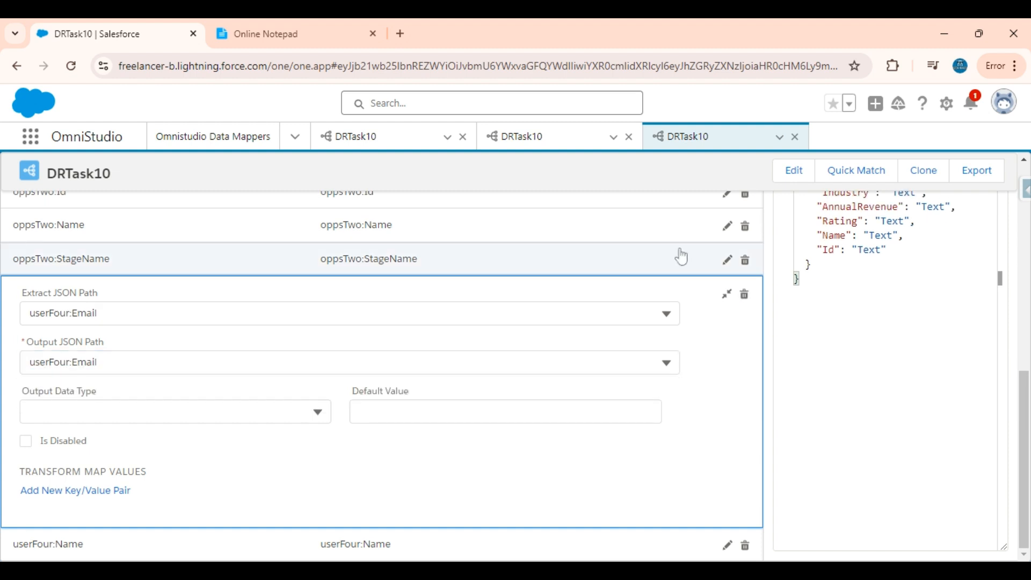
click(729, 300)
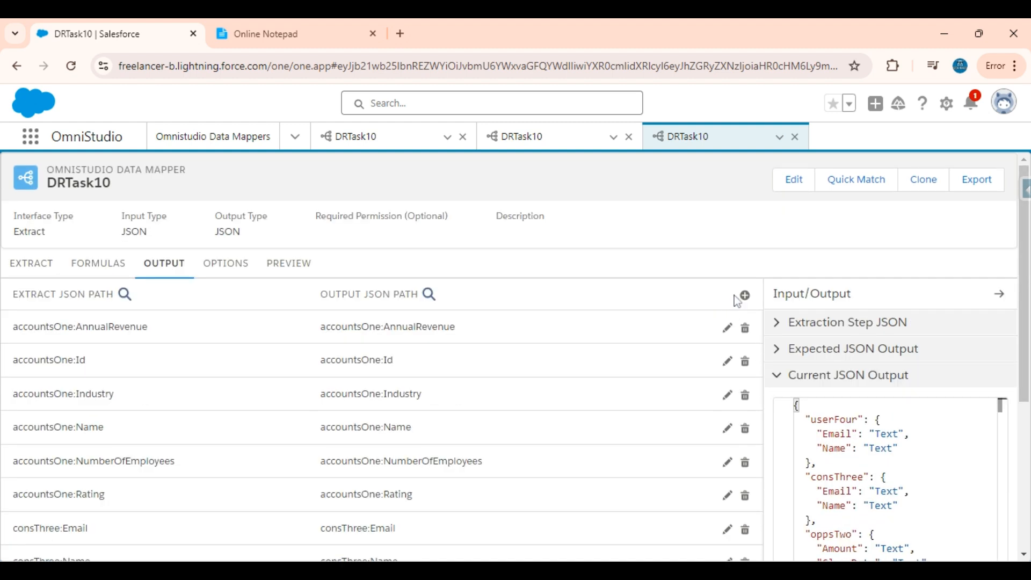
Map userFour:IsActive to a matching output path.
click(745, 295)
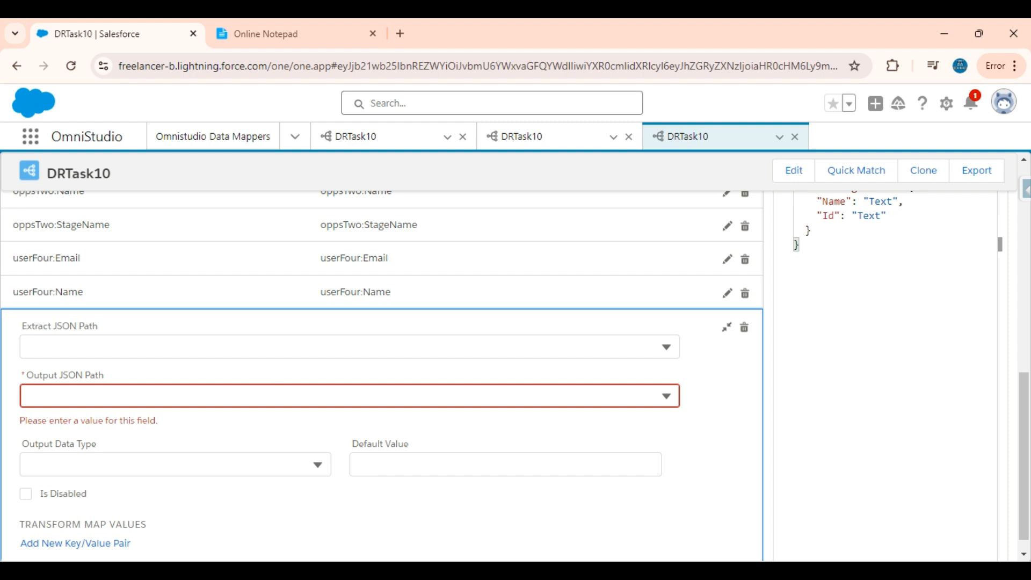
click(273, 354)
text(isa)
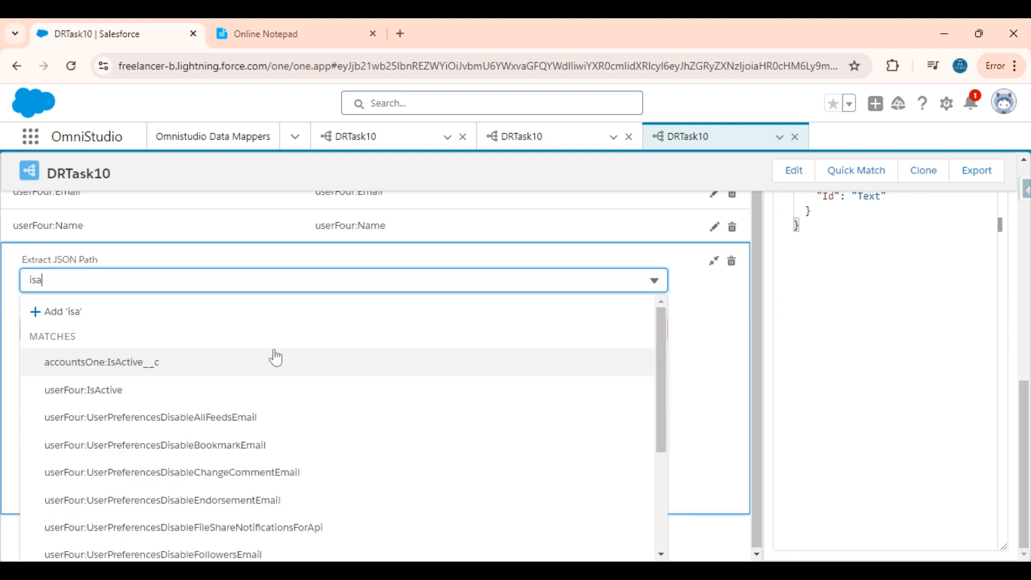
click(139, 394)
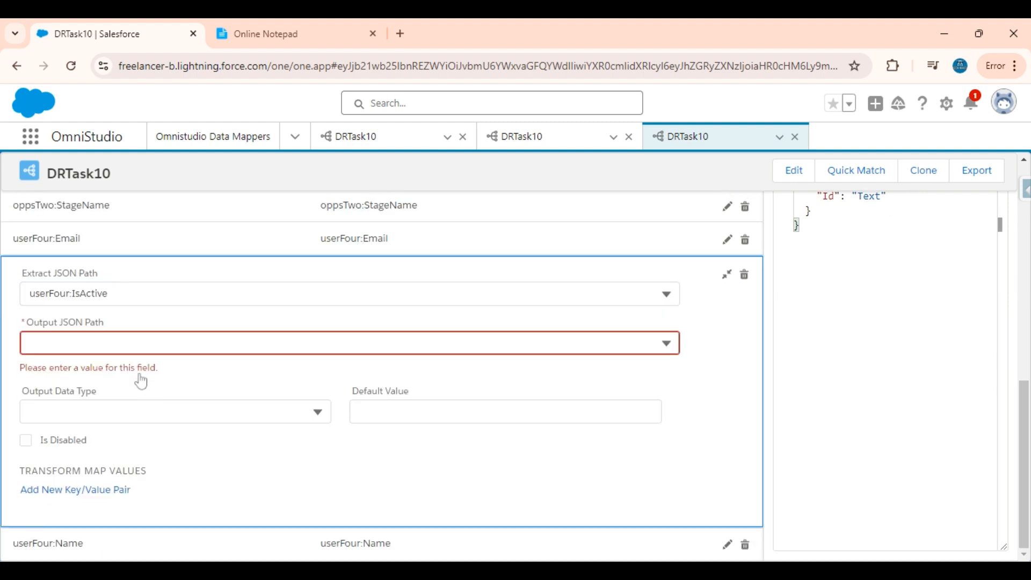
click(154, 294)
key(ctrl+c)
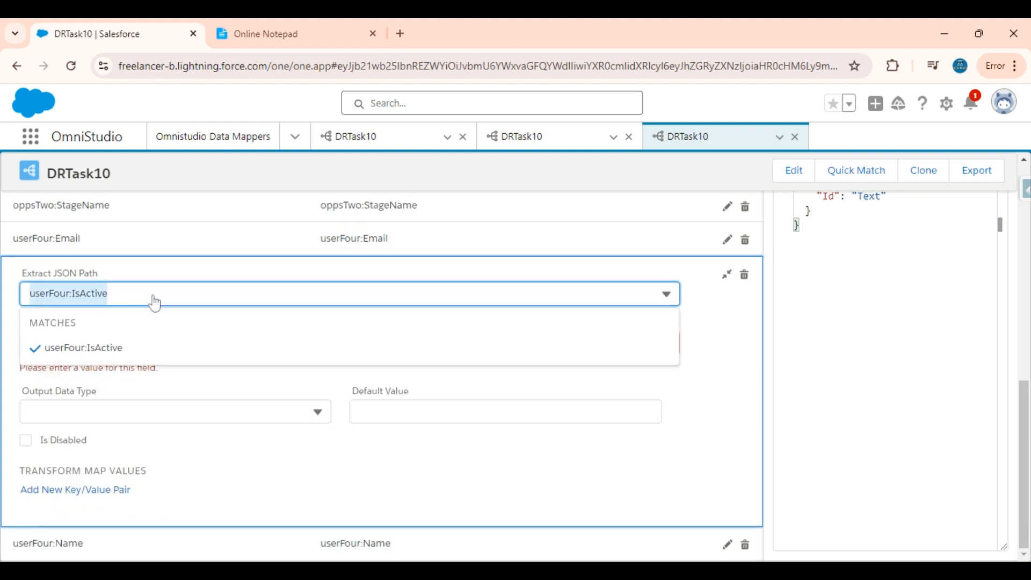
click(728, 342)
click(537, 344)
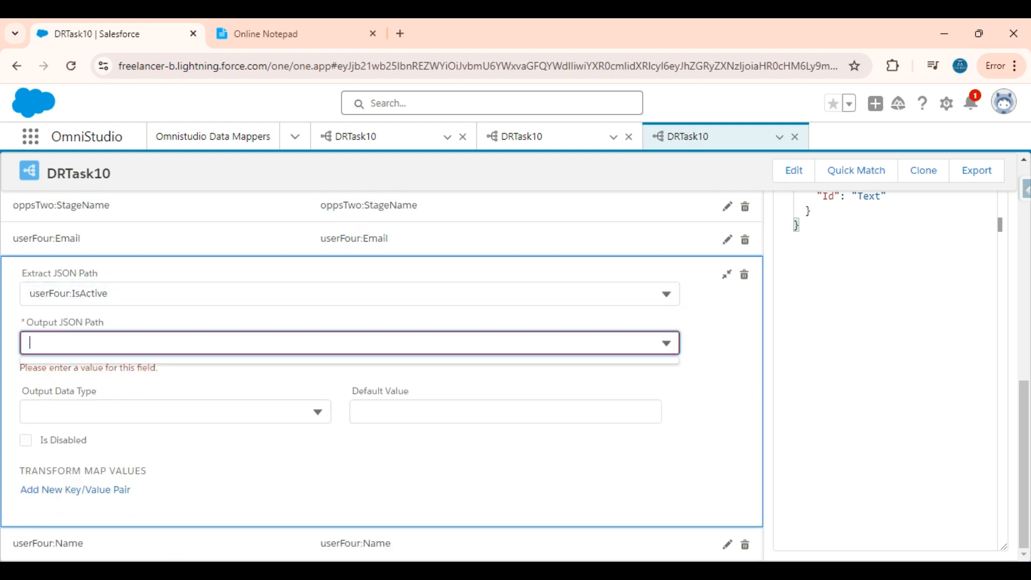
key(ctrl+v)
click(221, 400)
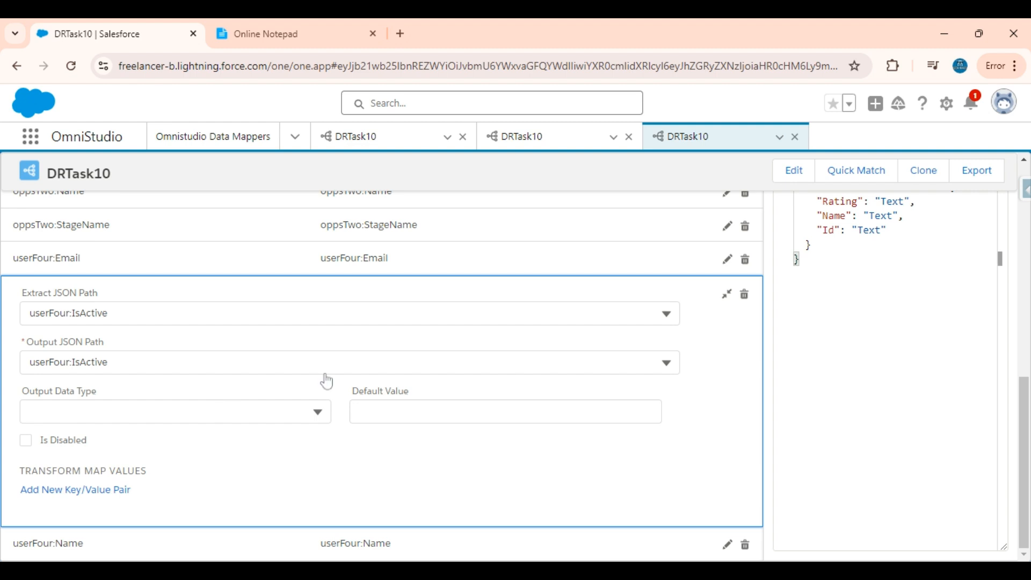
click(727, 295)
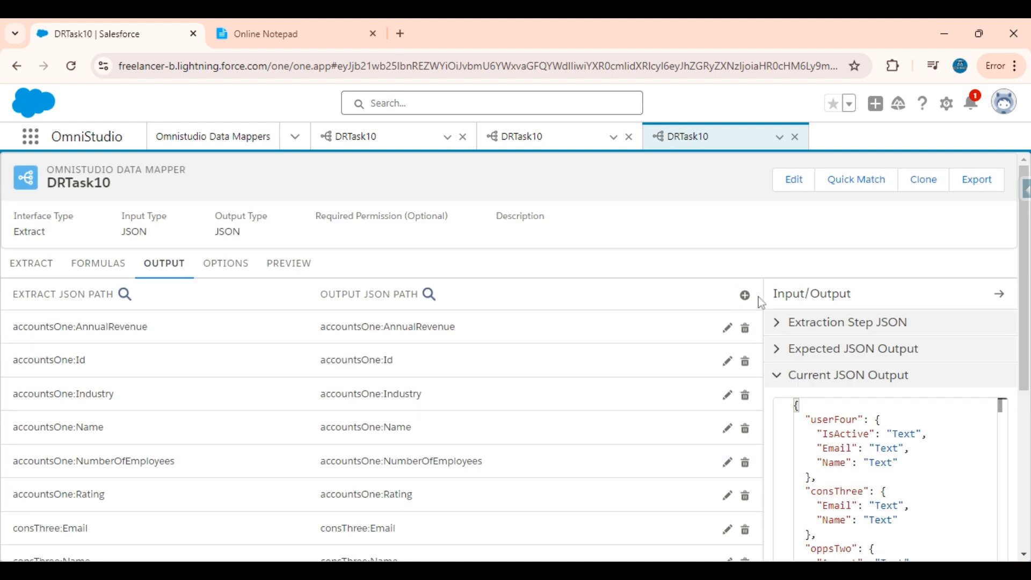
Map userFour:Username to a matching output path.
click(744, 296)
click(476, 348)
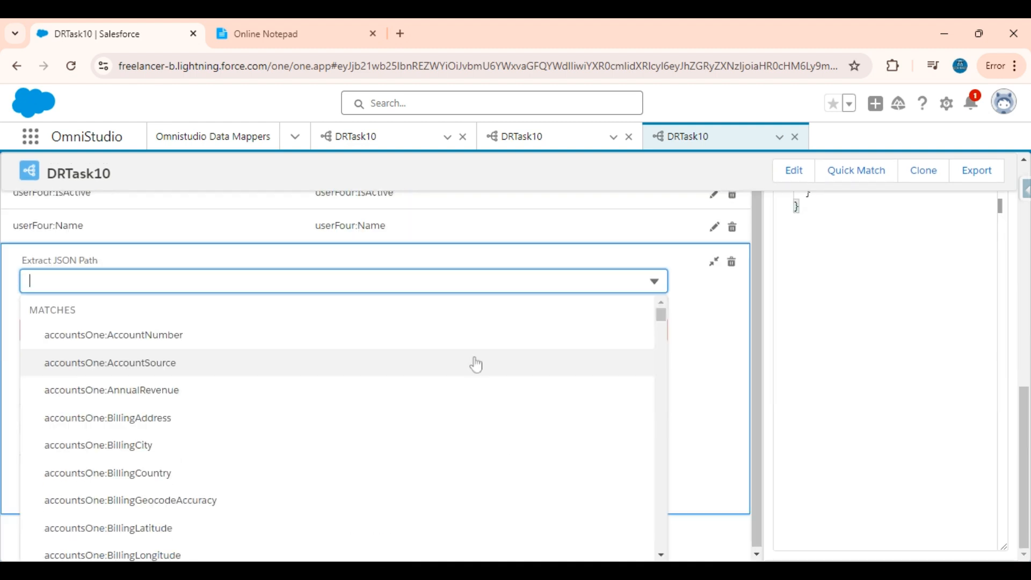
text(username)
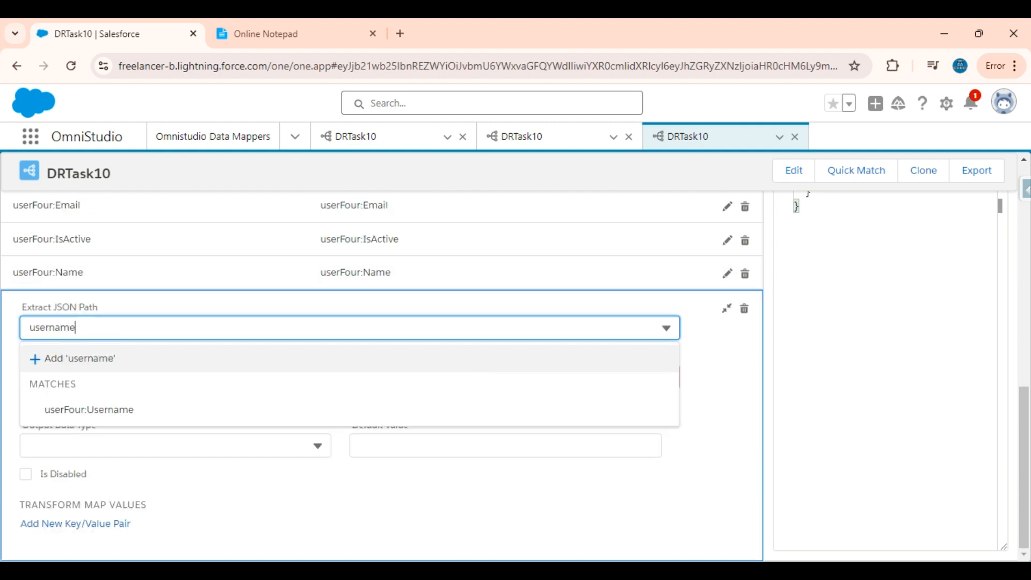
click(424, 412)
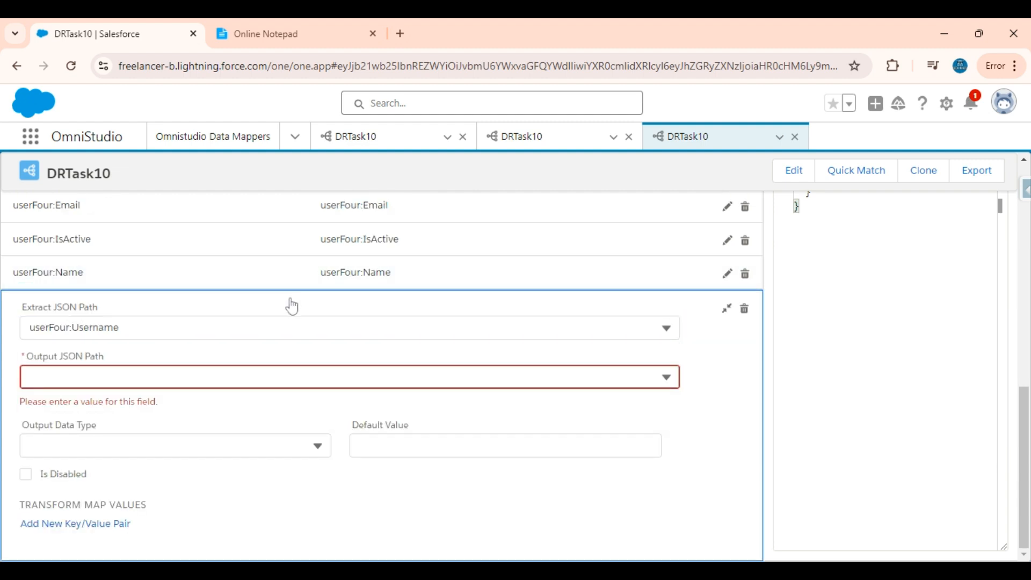
click(280, 325)
key(ctrl+c)
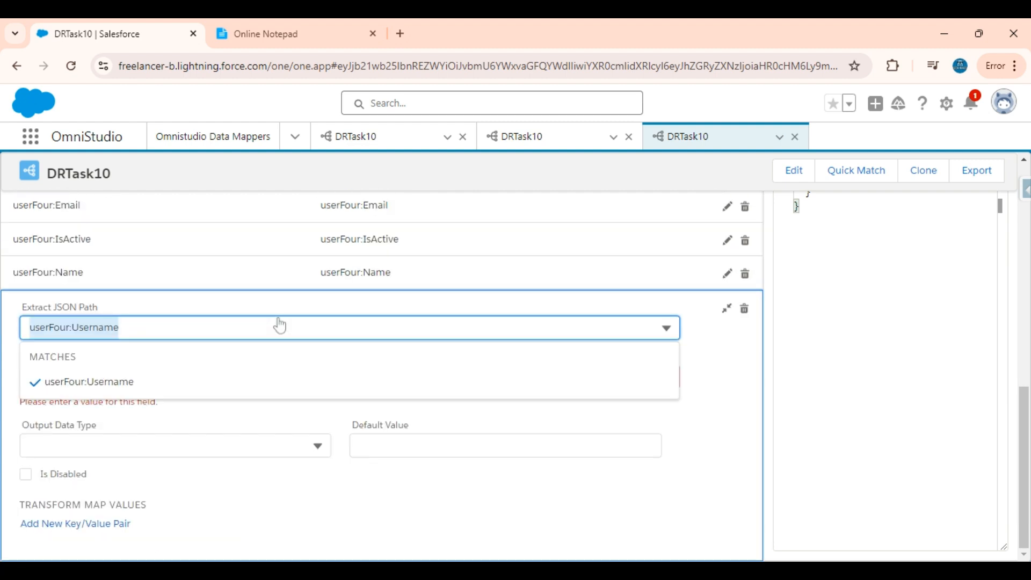
click(715, 386)
click(618, 378)
key(ctrl+v)
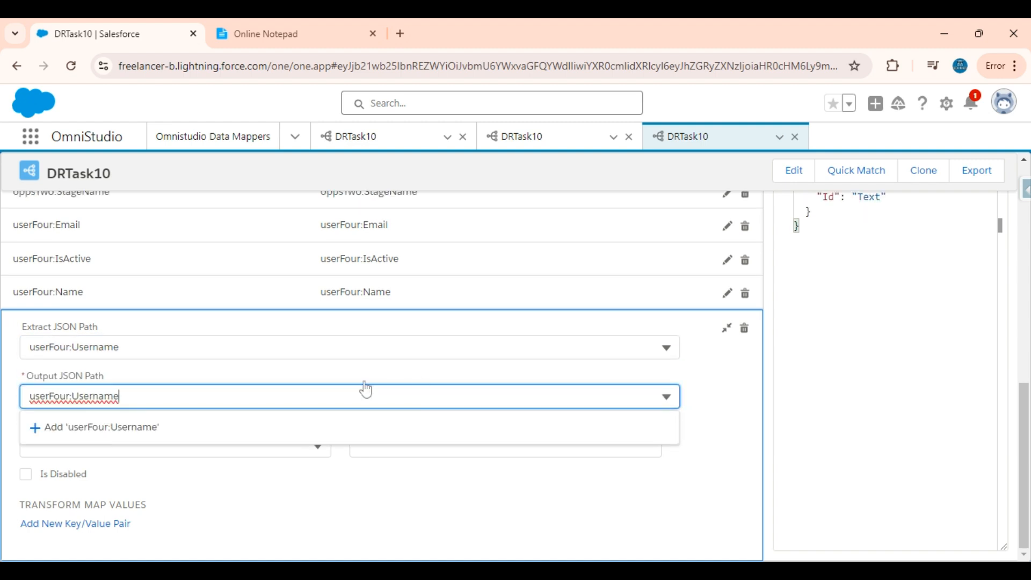
click(241, 430)
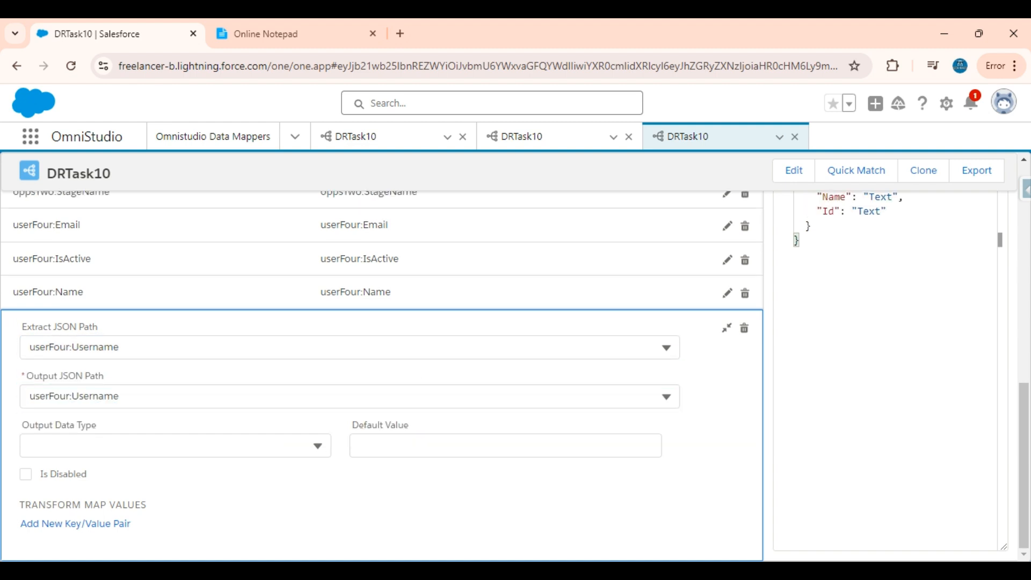
click(726, 327)
Review the userFour fields in the Current JSON Output.
scroll(726, 329, up, 8)
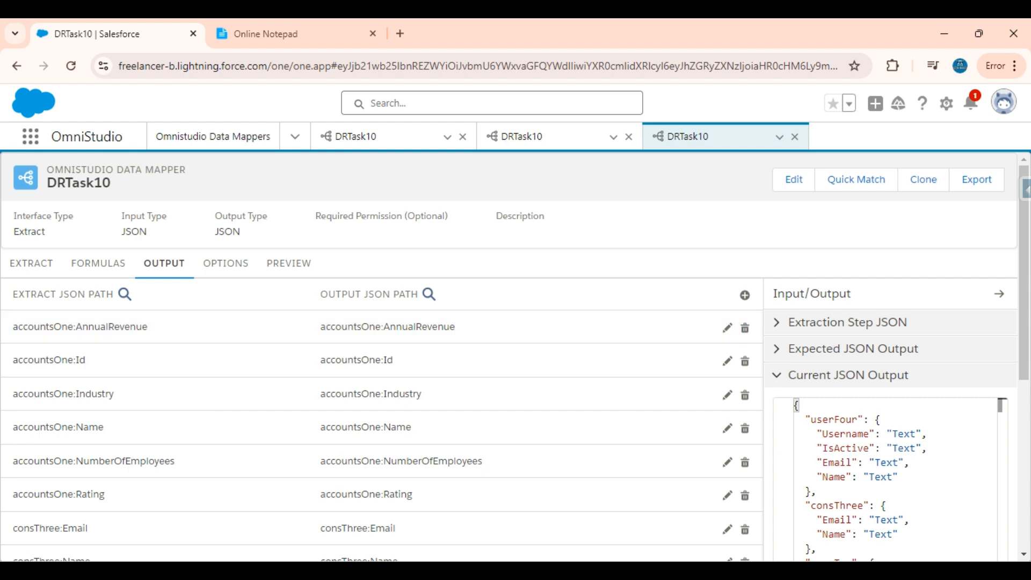
scroll(842, 391, down, 2)
drag(817, 397, 804, 326)
scroll(570, 295, up, 2)
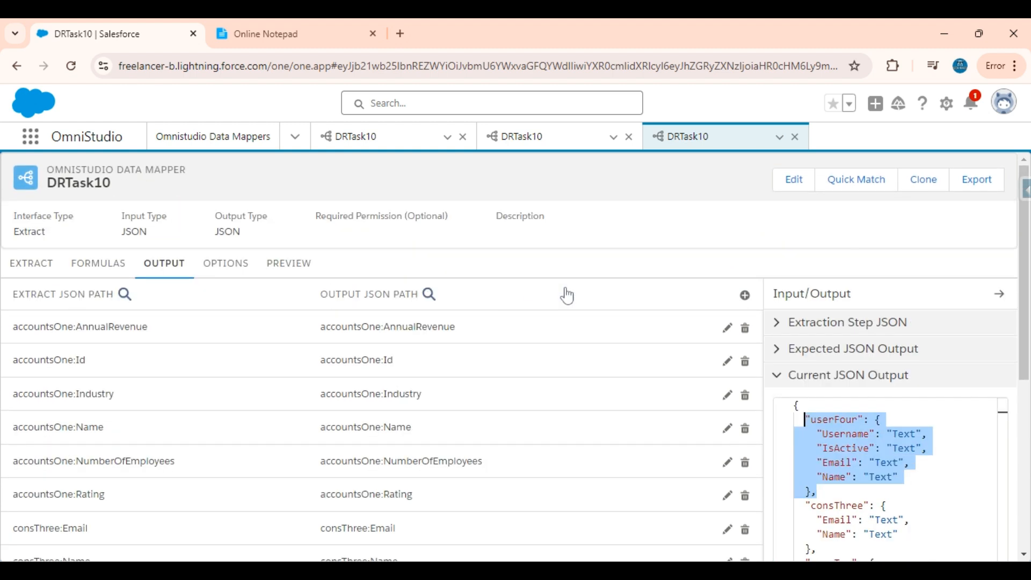
click(305, 268)
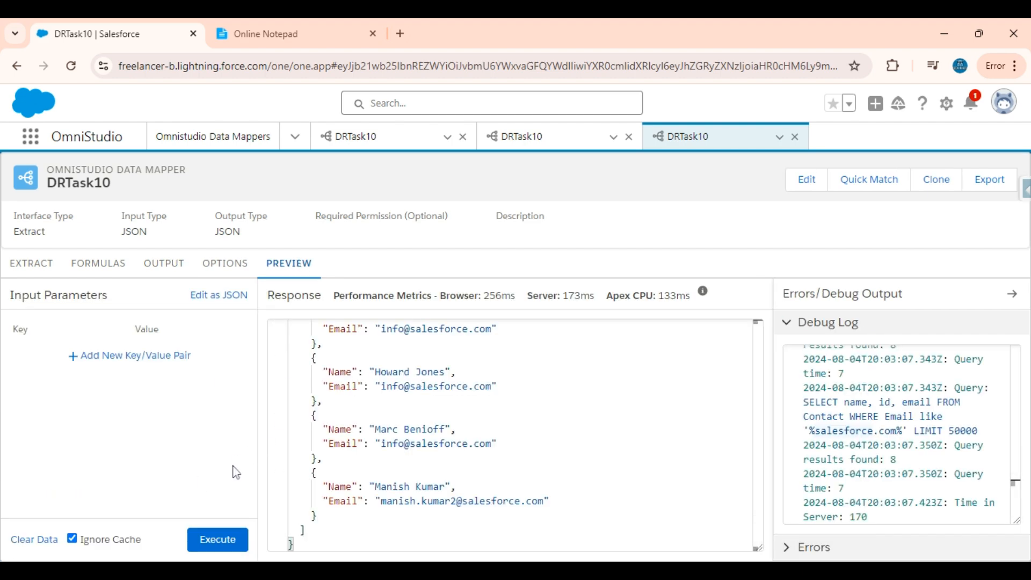
Execute the DRTask10 preview and confirm 20 userFour records return Name, IsActive, Username and Email.
click(237, 541)
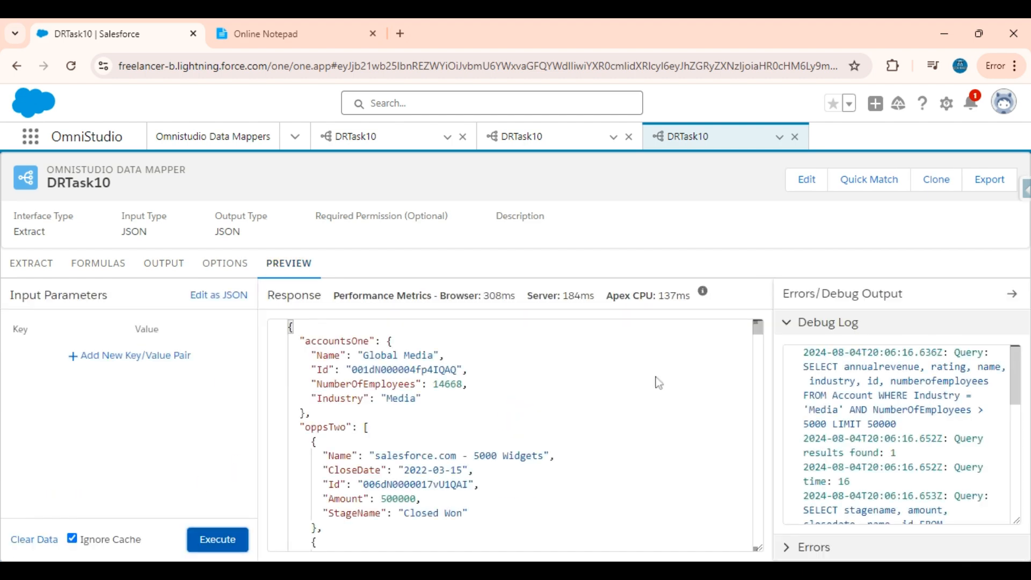
scroll(658, 382, down, 10)
scroll(515, 435, down, 10)
scroll(515, 434, up, 5)
scroll(511, 435, up, 6)
scroll(511, 435, down, 2)
drag(333, 451, 527, 494)
scroll(527, 494, down, 3)
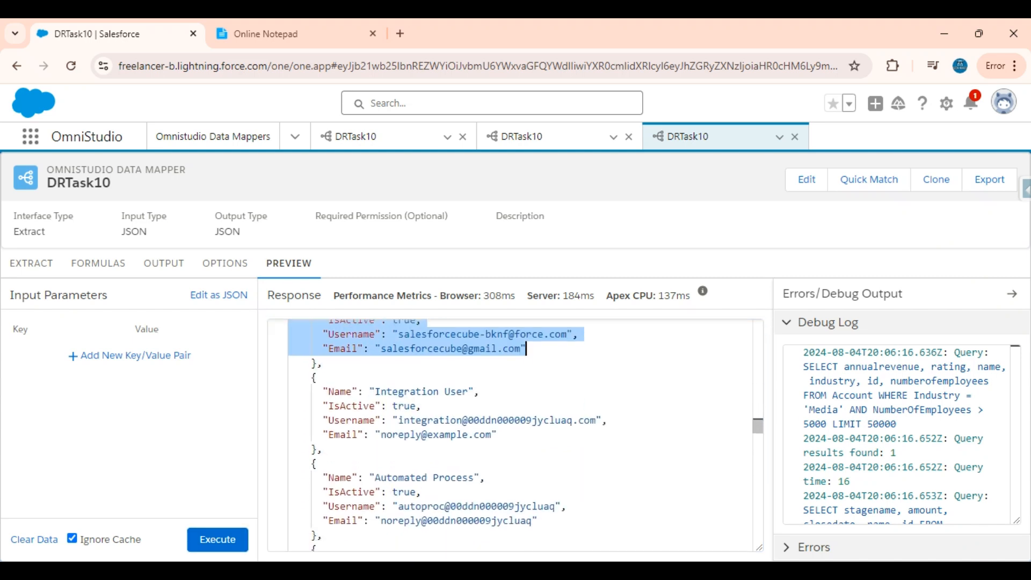
scroll(516, 435, up, 3)
scroll(899, 435, down, 4)
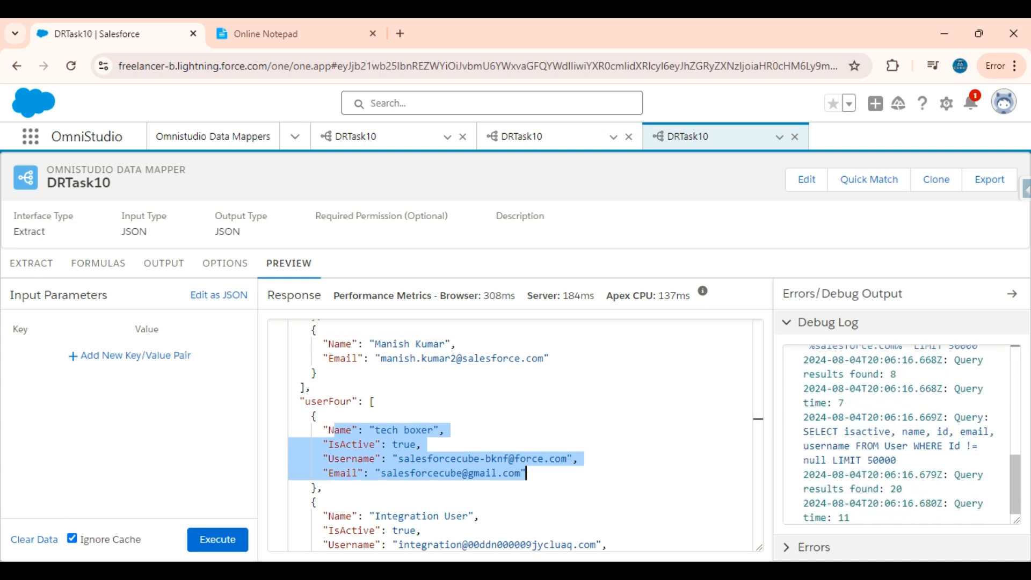
scroll(899, 435, up, 3)
drag(895, 425, 803, 352)
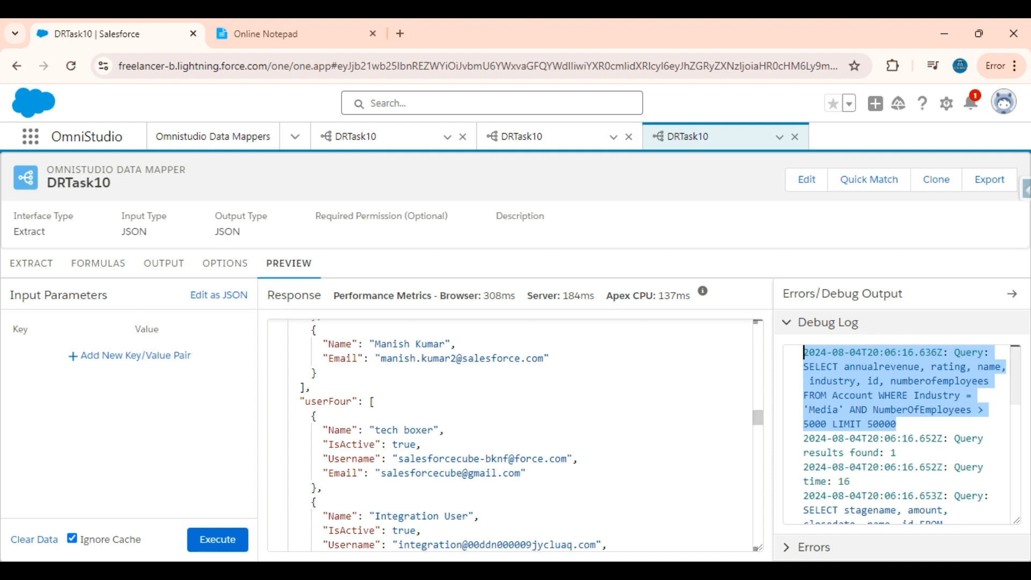
click(31, 263)
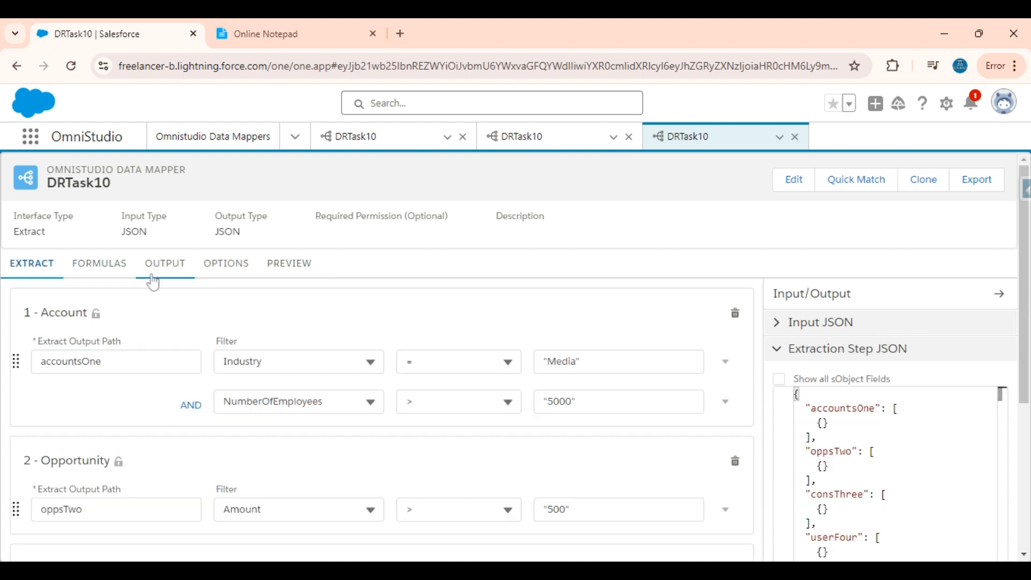
click(166, 265)
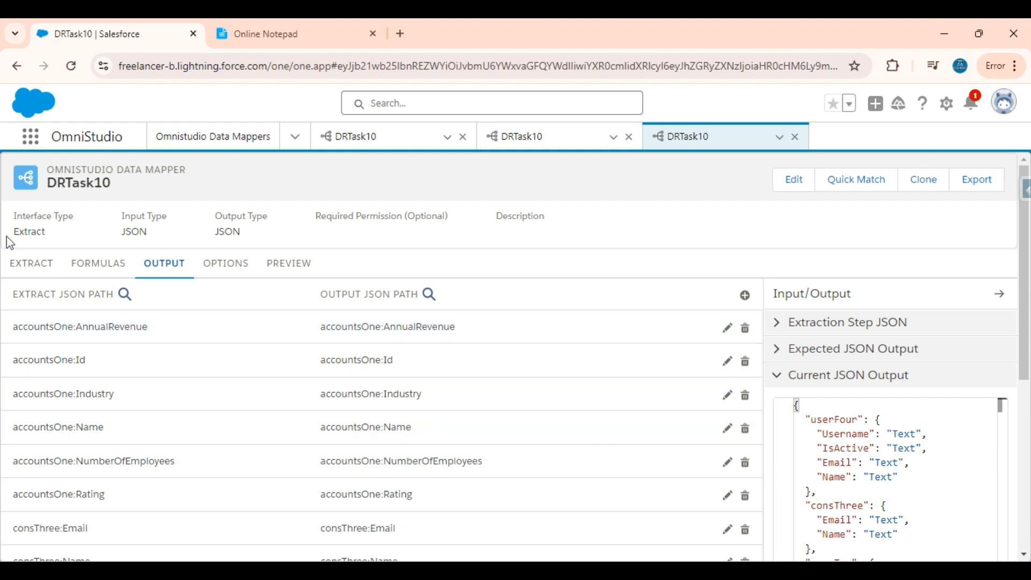
click(48, 264)
click(292, 264)
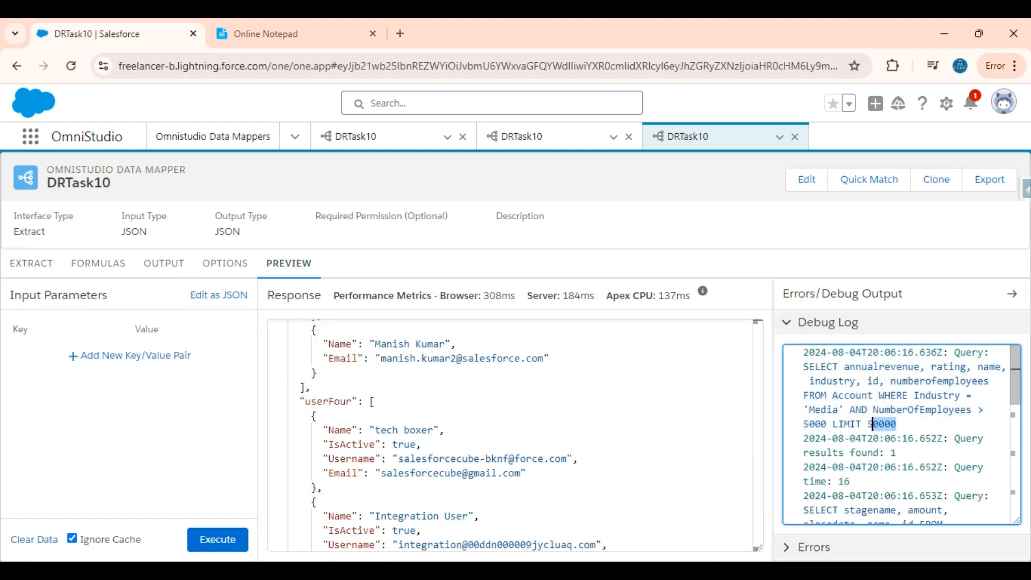
drag(896, 424, 804, 367)
scroll(804, 366, down, 1)
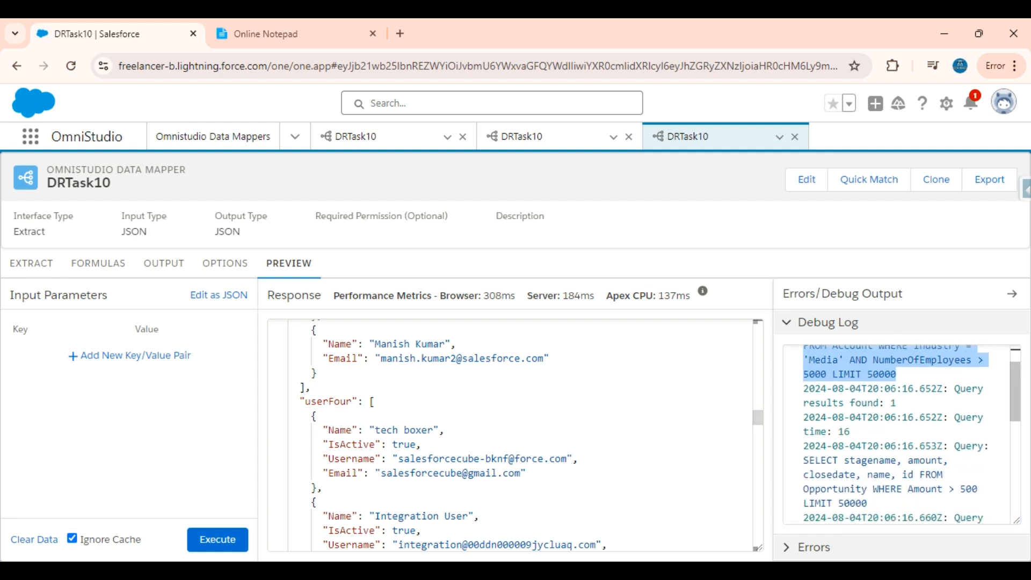
scroll(804, 350, up, 1)
double_click(895, 404)
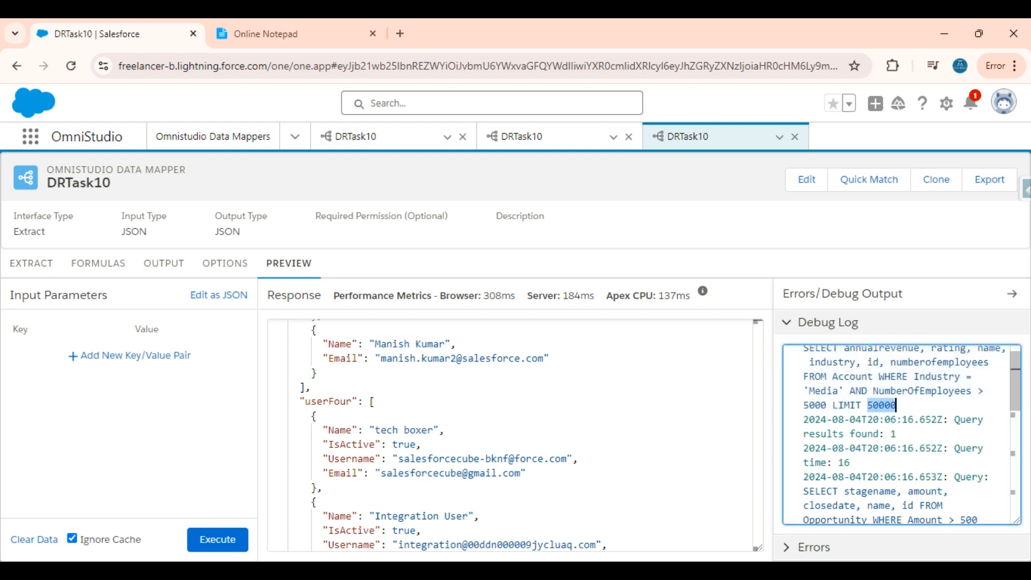
drag(895, 404, 804, 349)
scroll(804, 349, down, 1)
drag(897, 412, 798, 424)
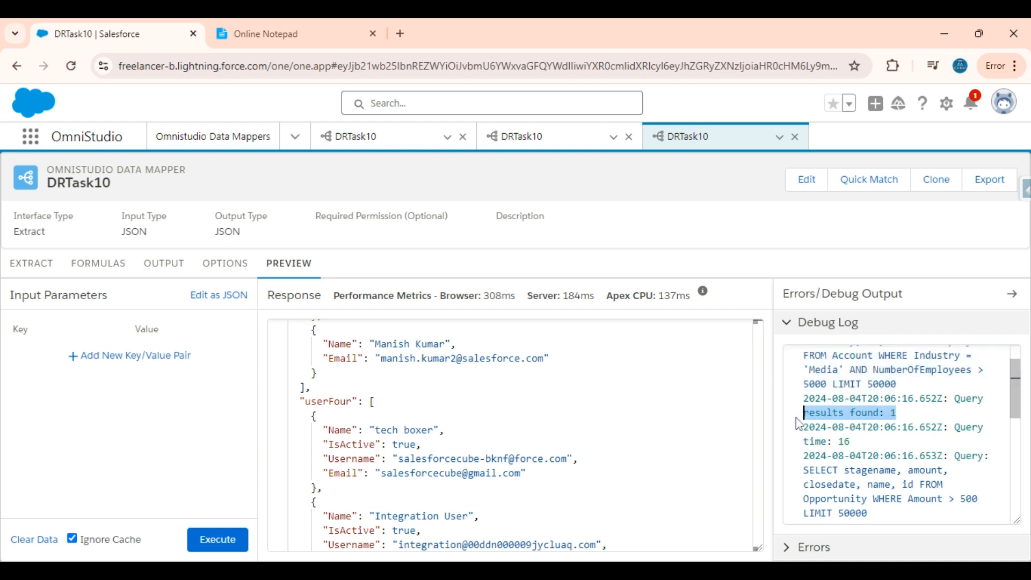
scroll(902, 434, down, 2)
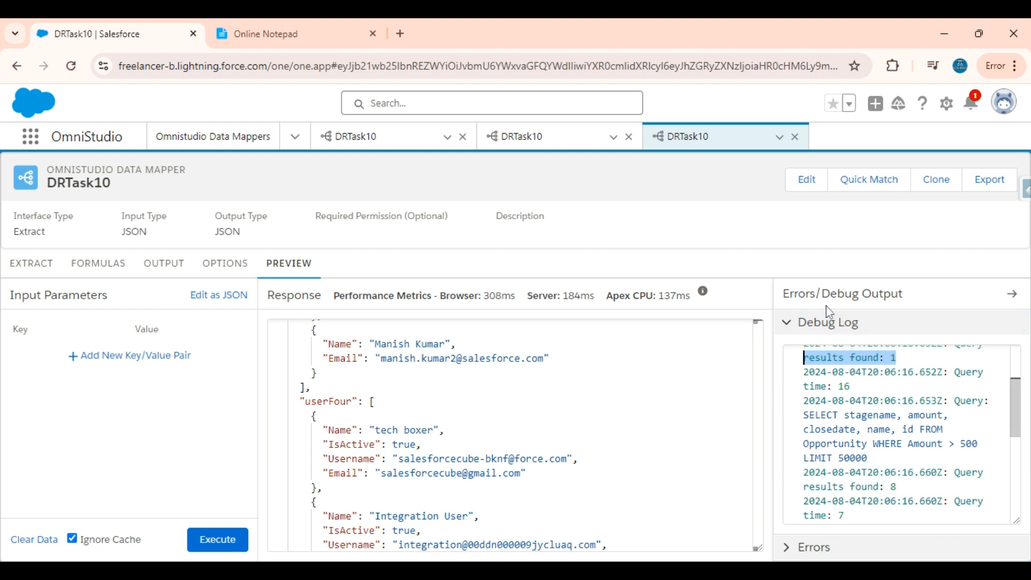
scroll(902, 434, down, 1)
drag(896, 467, 804, 467)
scroll(804, 466, down, 8)
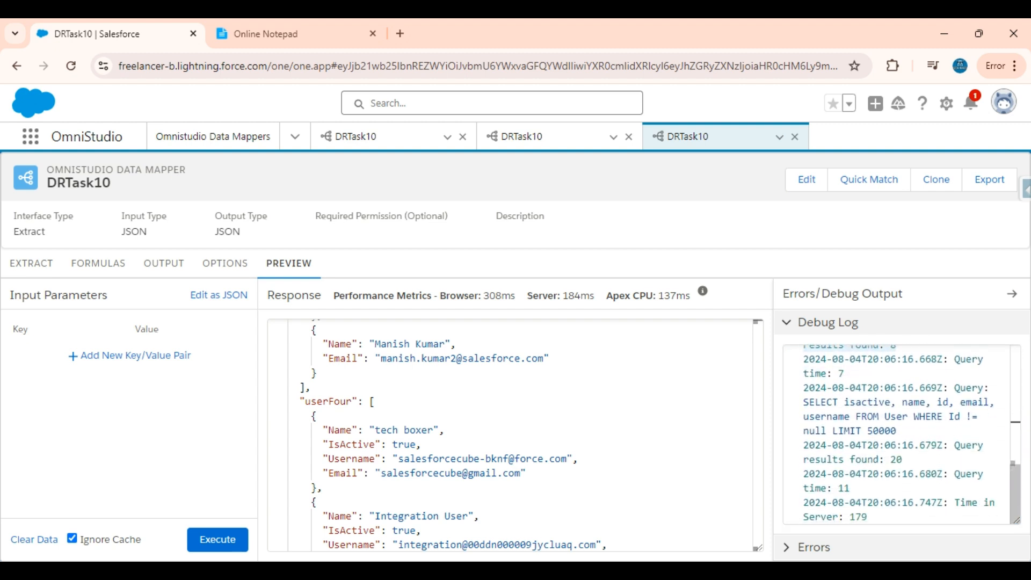
drag(895, 431, 804, 401)
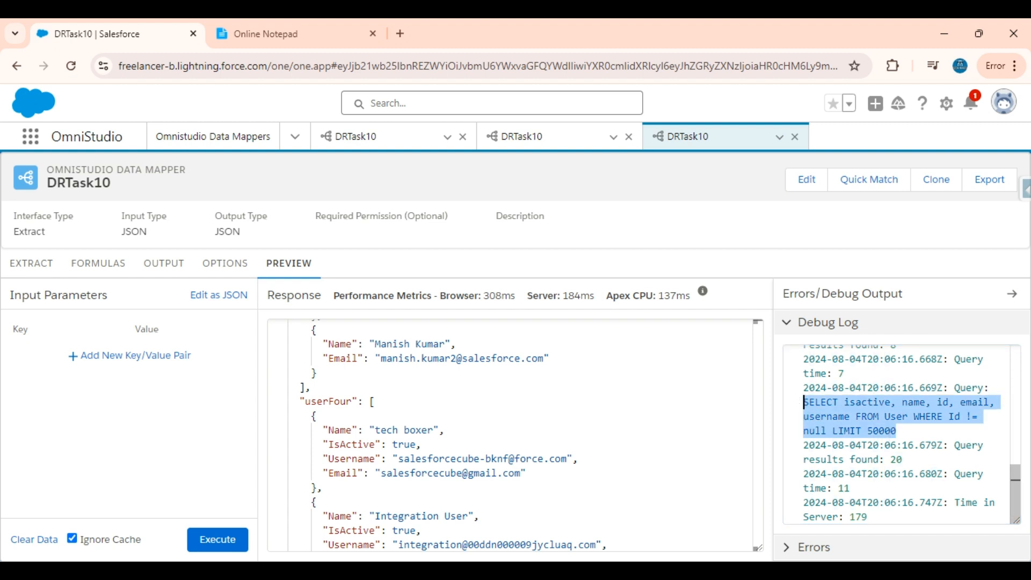
drag(902, 459, 809, 459)
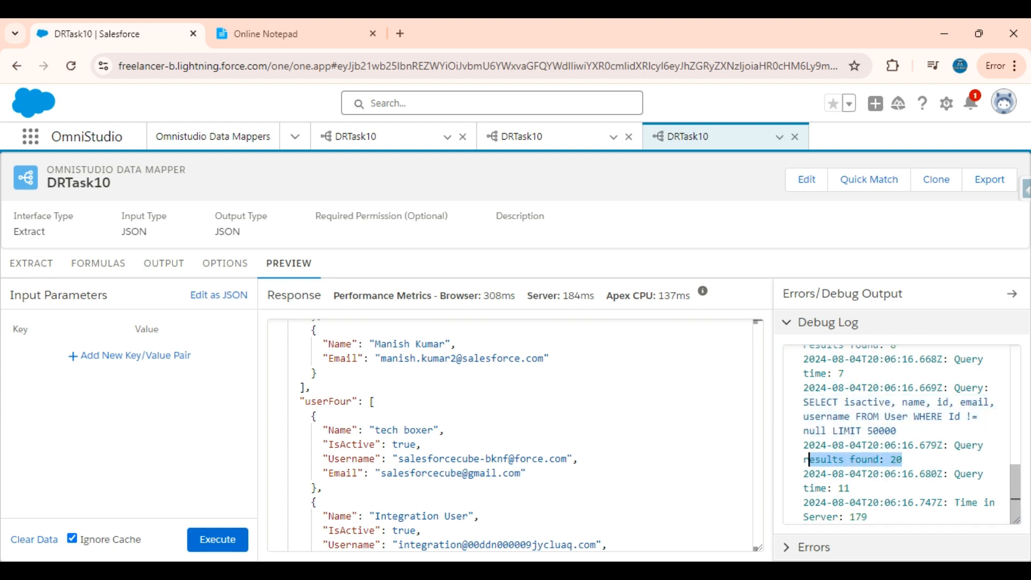
drag(808, 459, 802, 465)
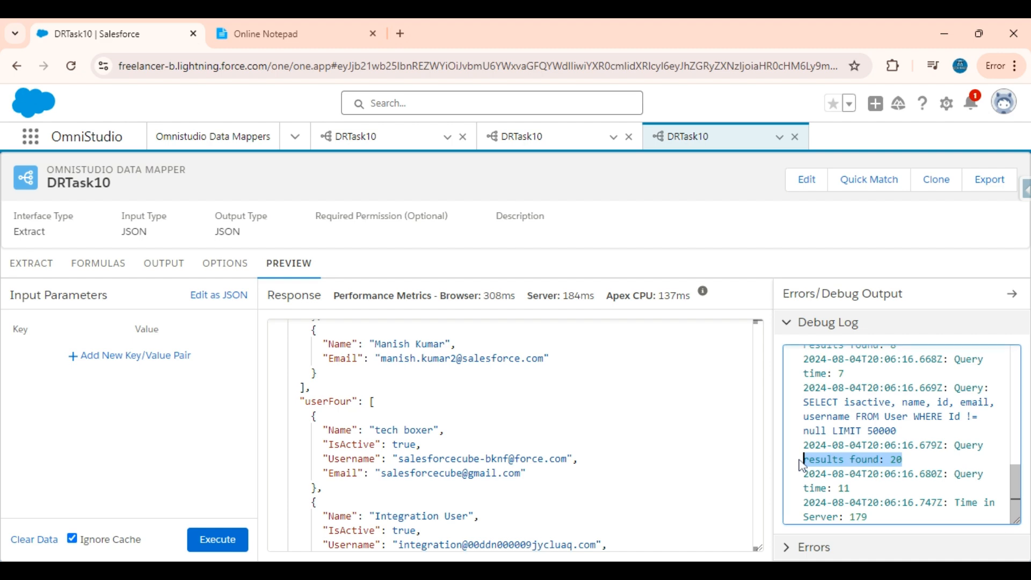
scroll(515, 435, up, 10)
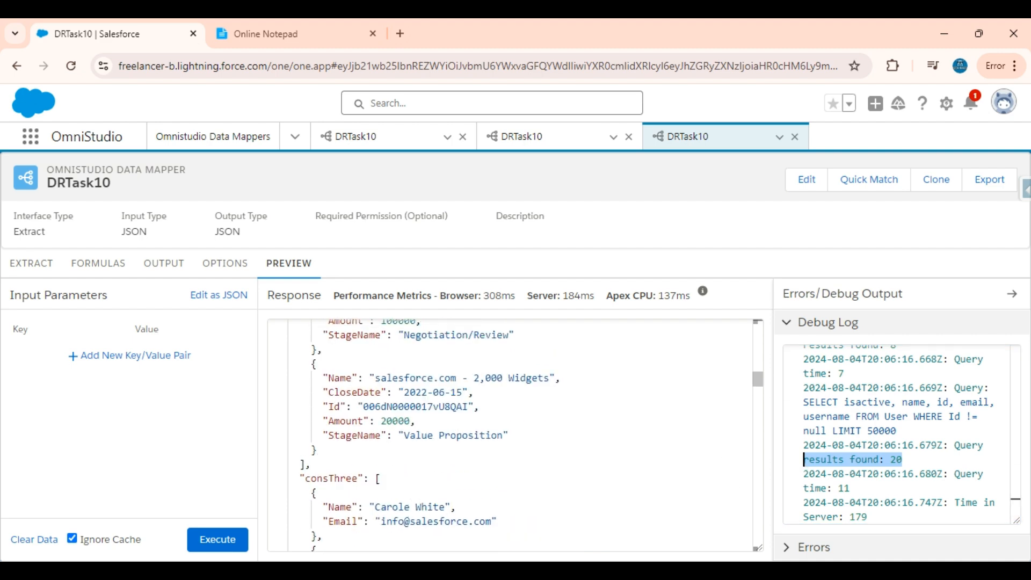
scroll(515, 435, up, 5)
scroll(515, 435, down, 2)
scroll(515, 435, up, 2)
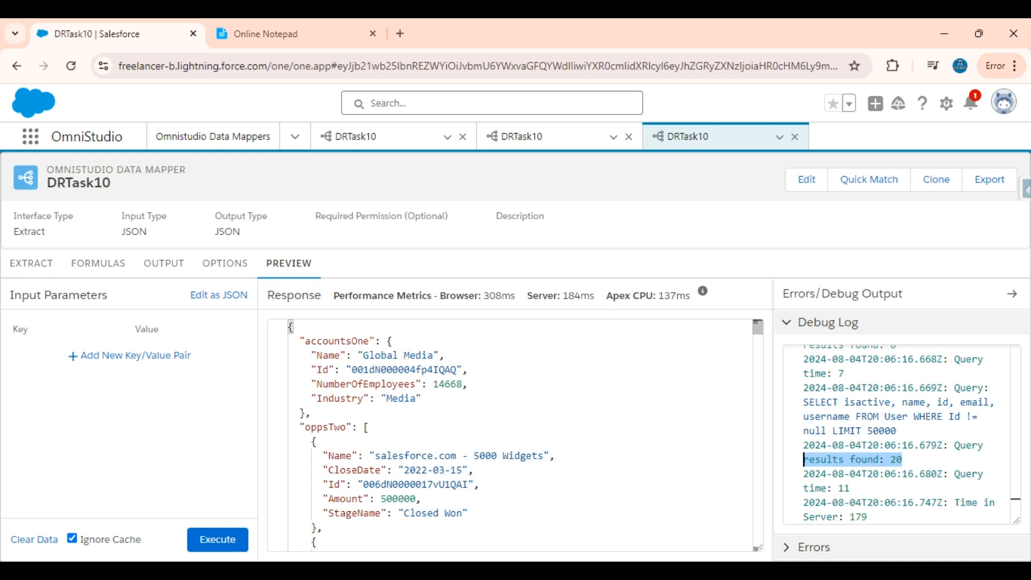
scroll(515, 435, down, 3)
scroll(515, 435, up, 3)
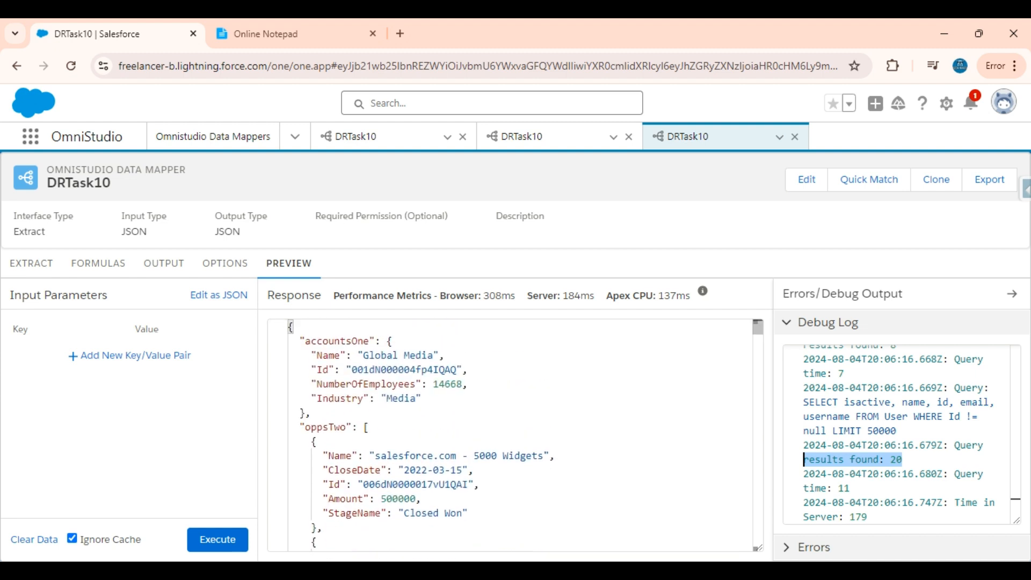